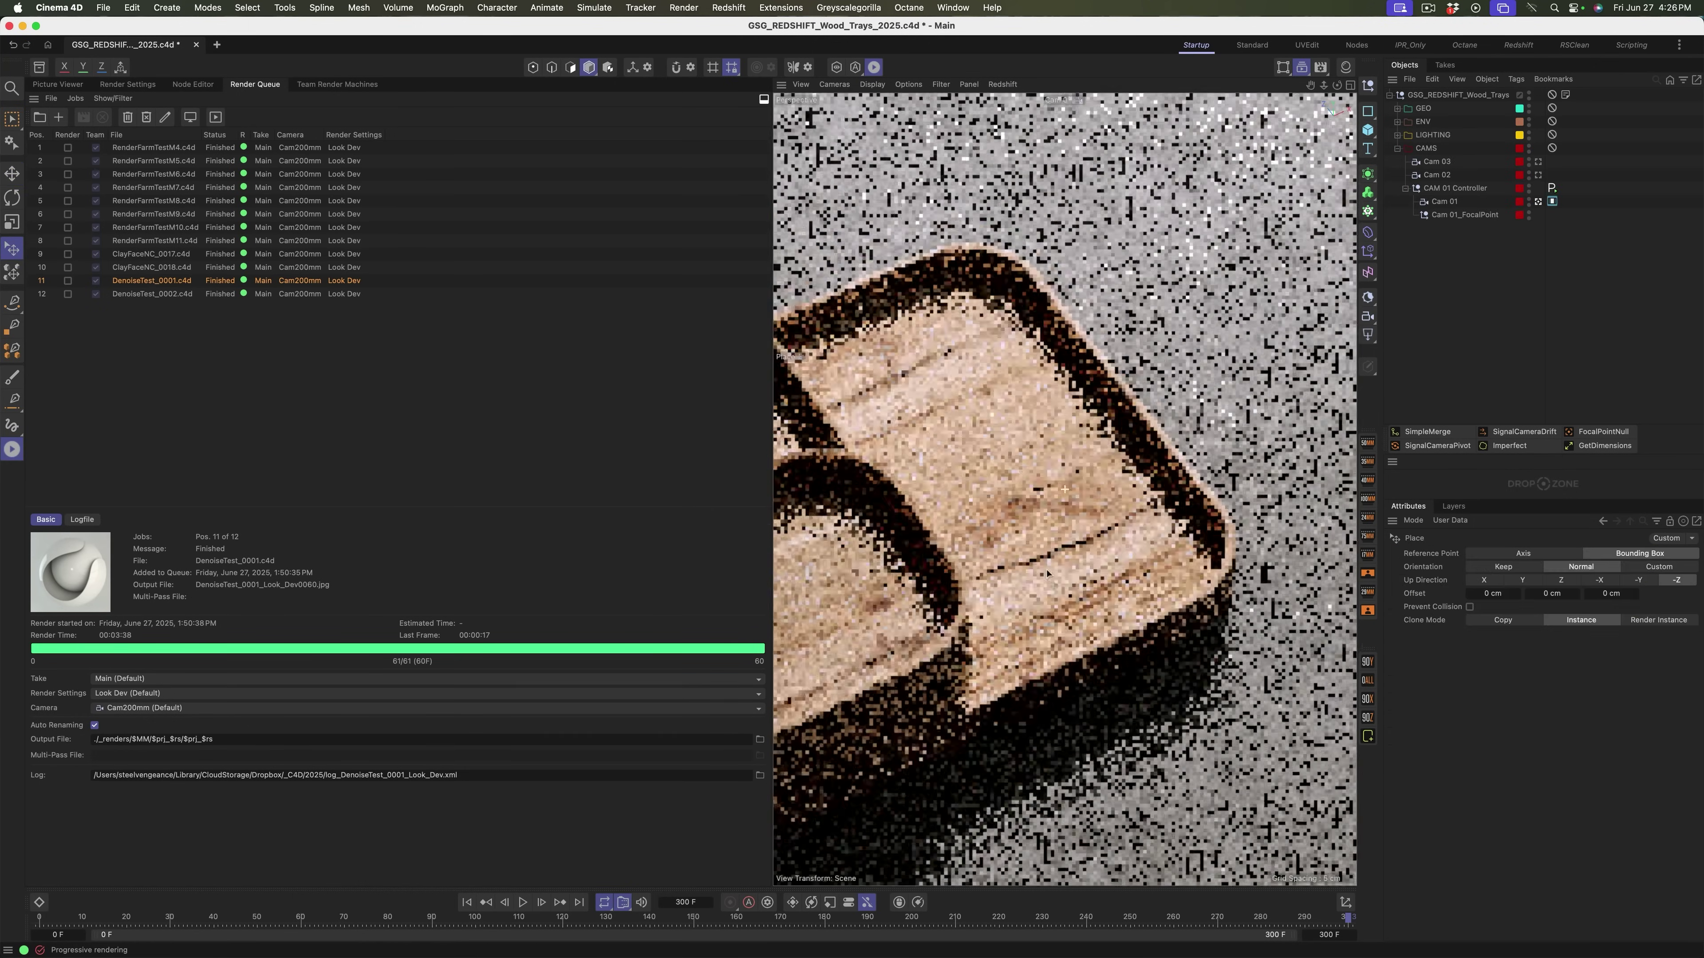
pyautogui.keyDown('alt'); pyautogui.moveTo(1173, 535); pyautogui.dragTo(1127, 510); pyautogui.keyUp('alt')
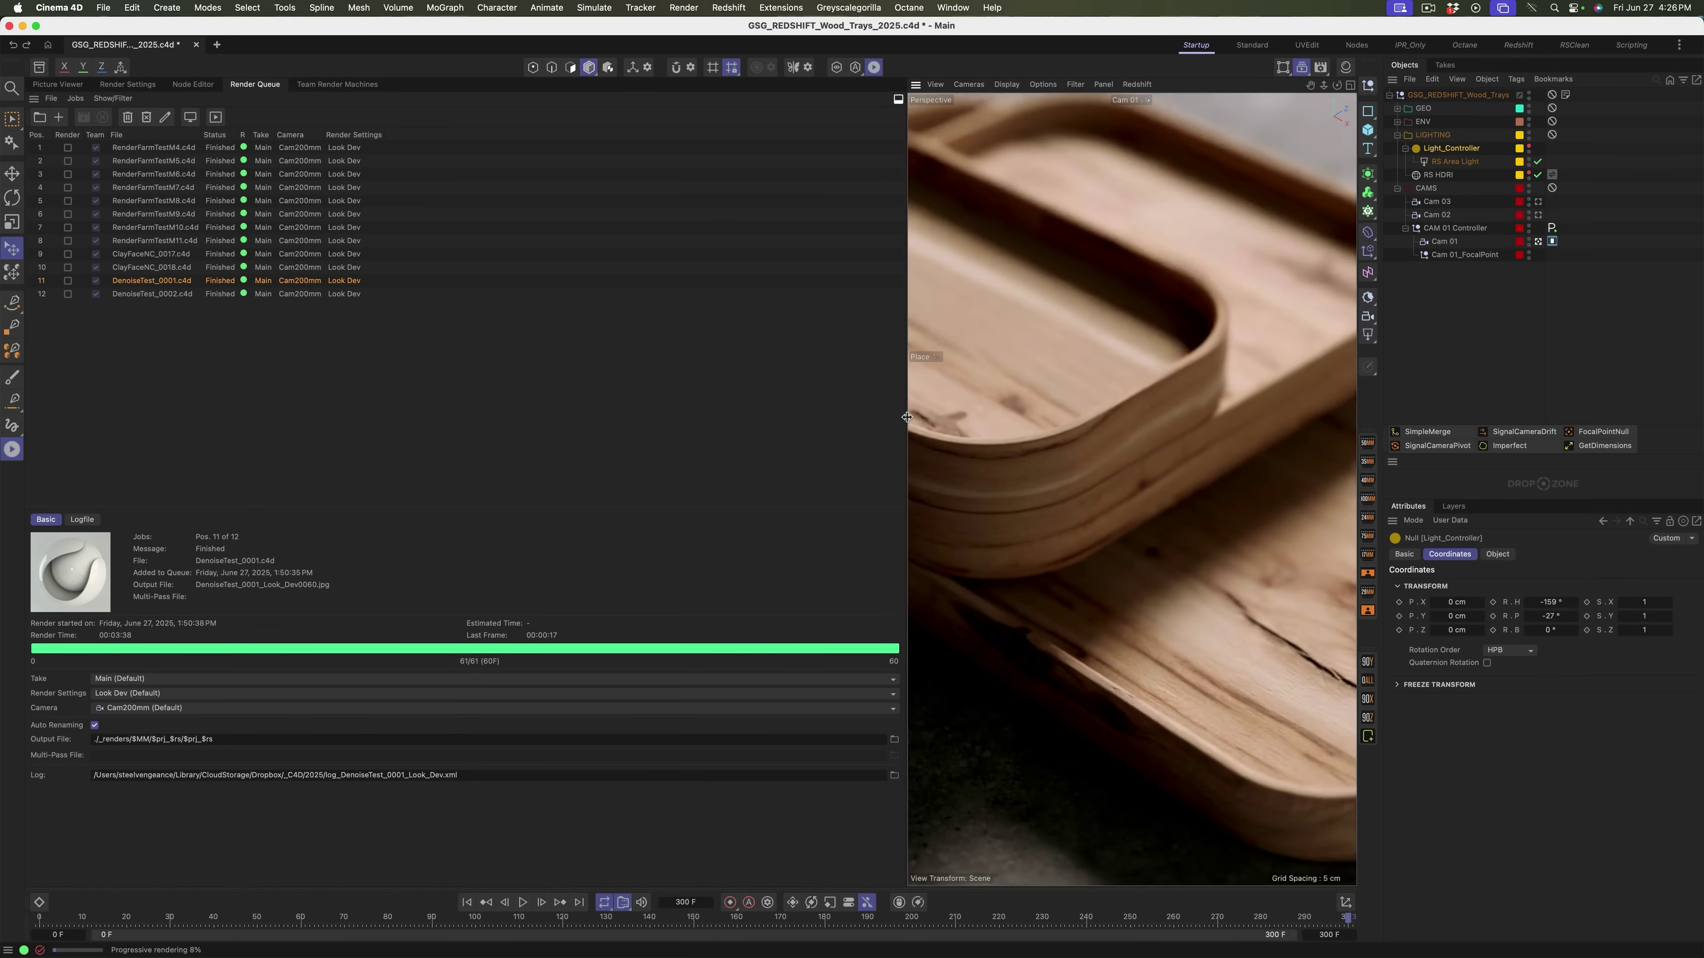
pyautogui.moveTo(900, 396); pyautogui.dragTo(587, 393)
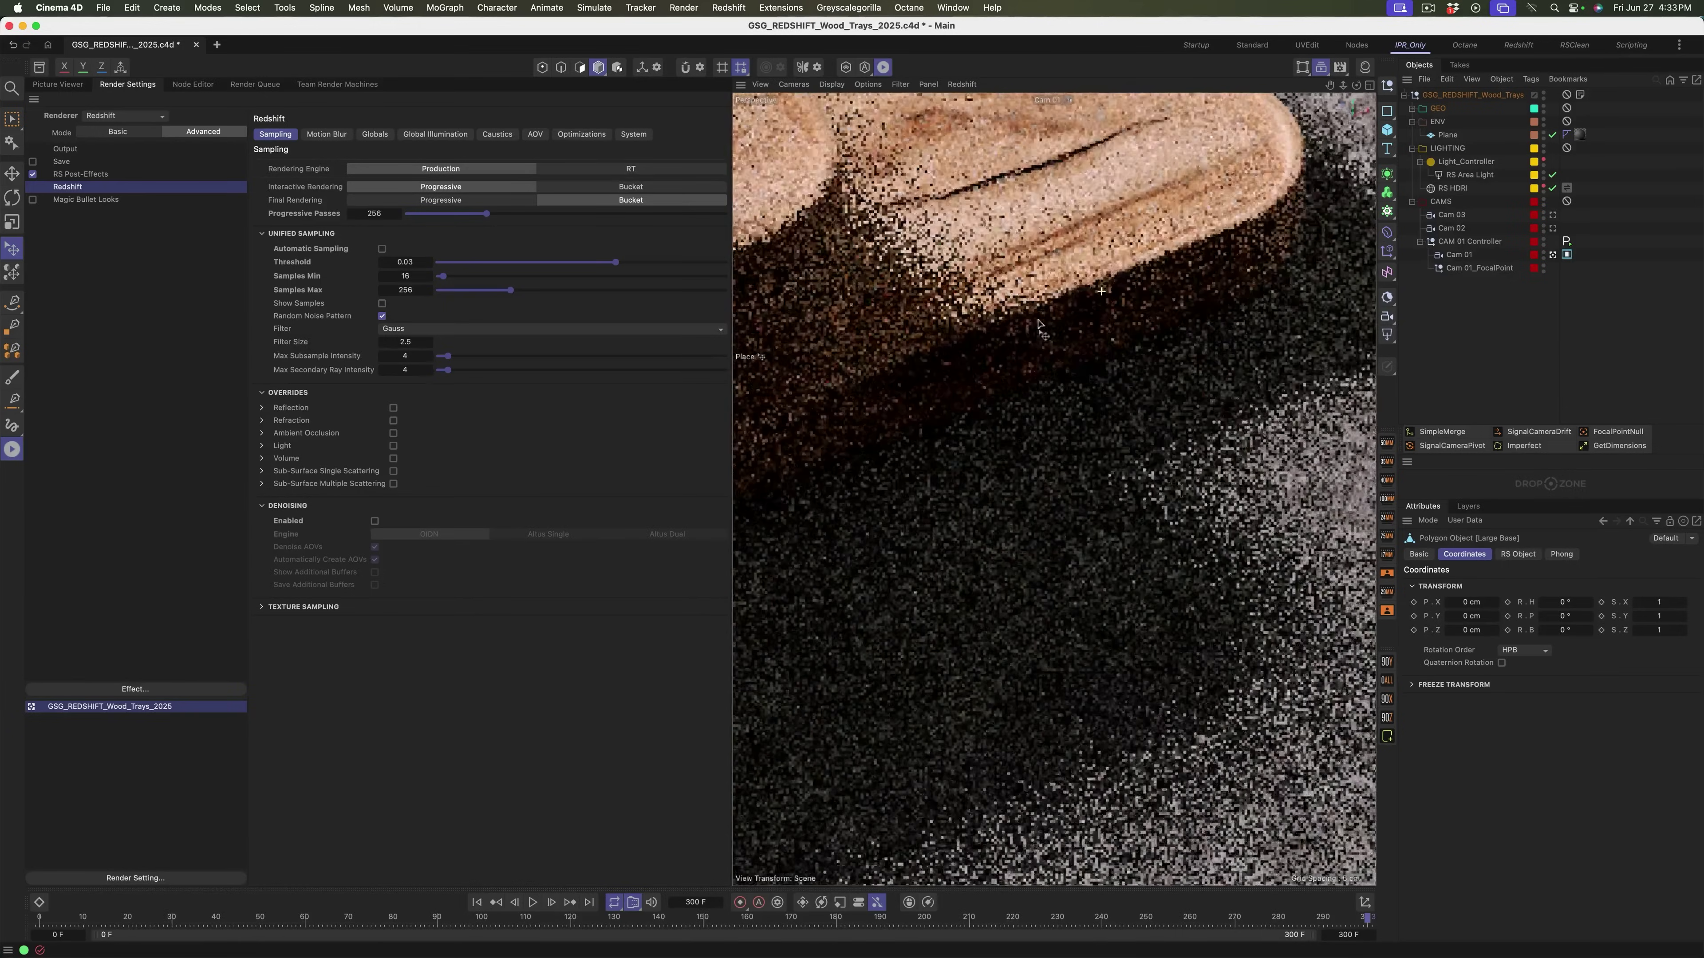
pyautogui.keyDown('alt'); pyautogui.moveTo(1035, 392); pyautogui.dragTo(1066, 349); pyautogui.keyUp('alt')
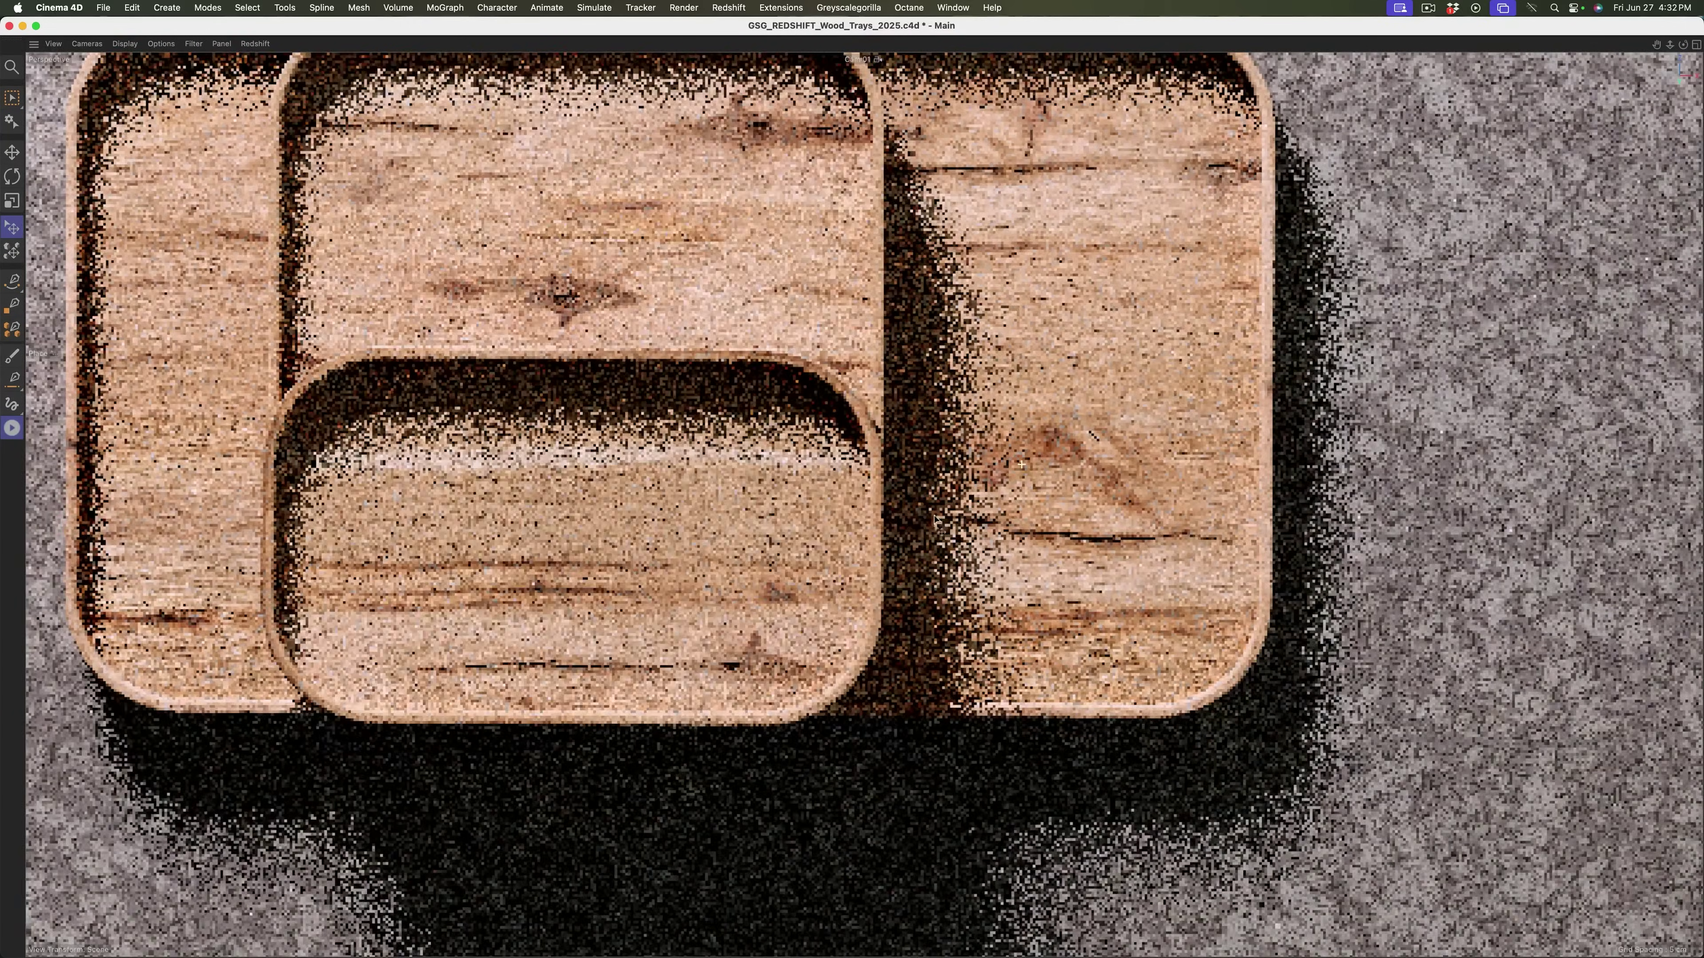
pyautogui.keyDown('alt'); pyautogui.moveTo(934, 518); pyautogui.dragTo(915, 470); pyautogui.keyUp('alt')
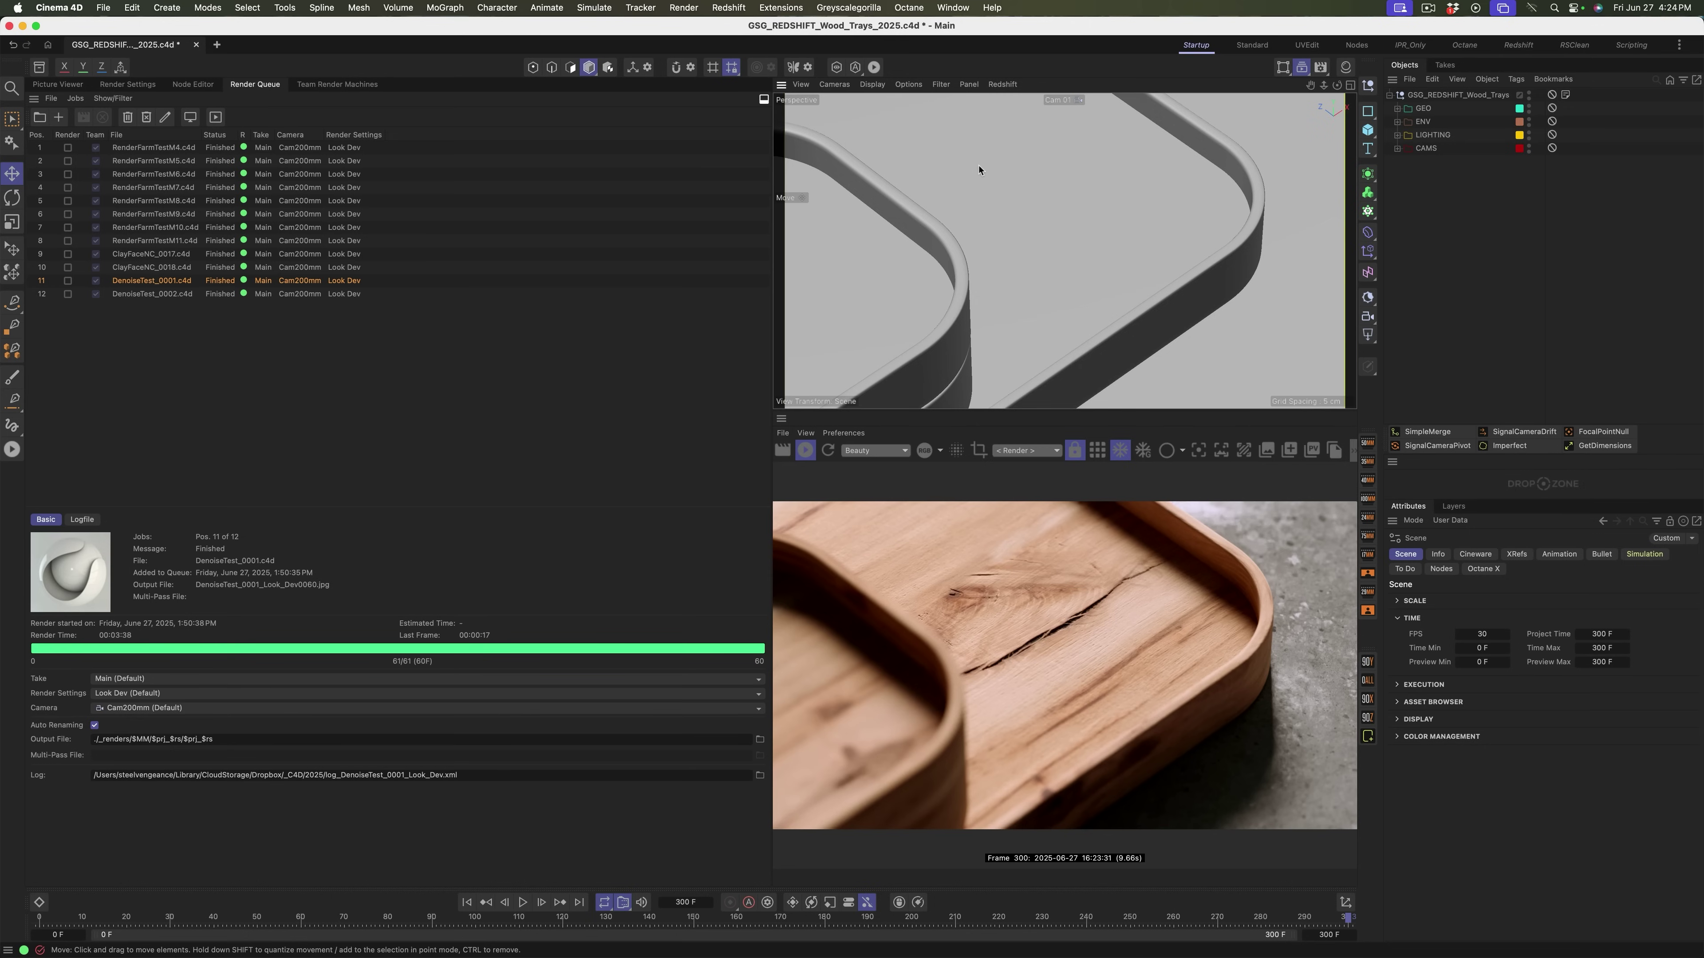
# Undock the Redshift RenderView from the layout and close it so the viewport takes its space
pyautogui.click(1005, 85)
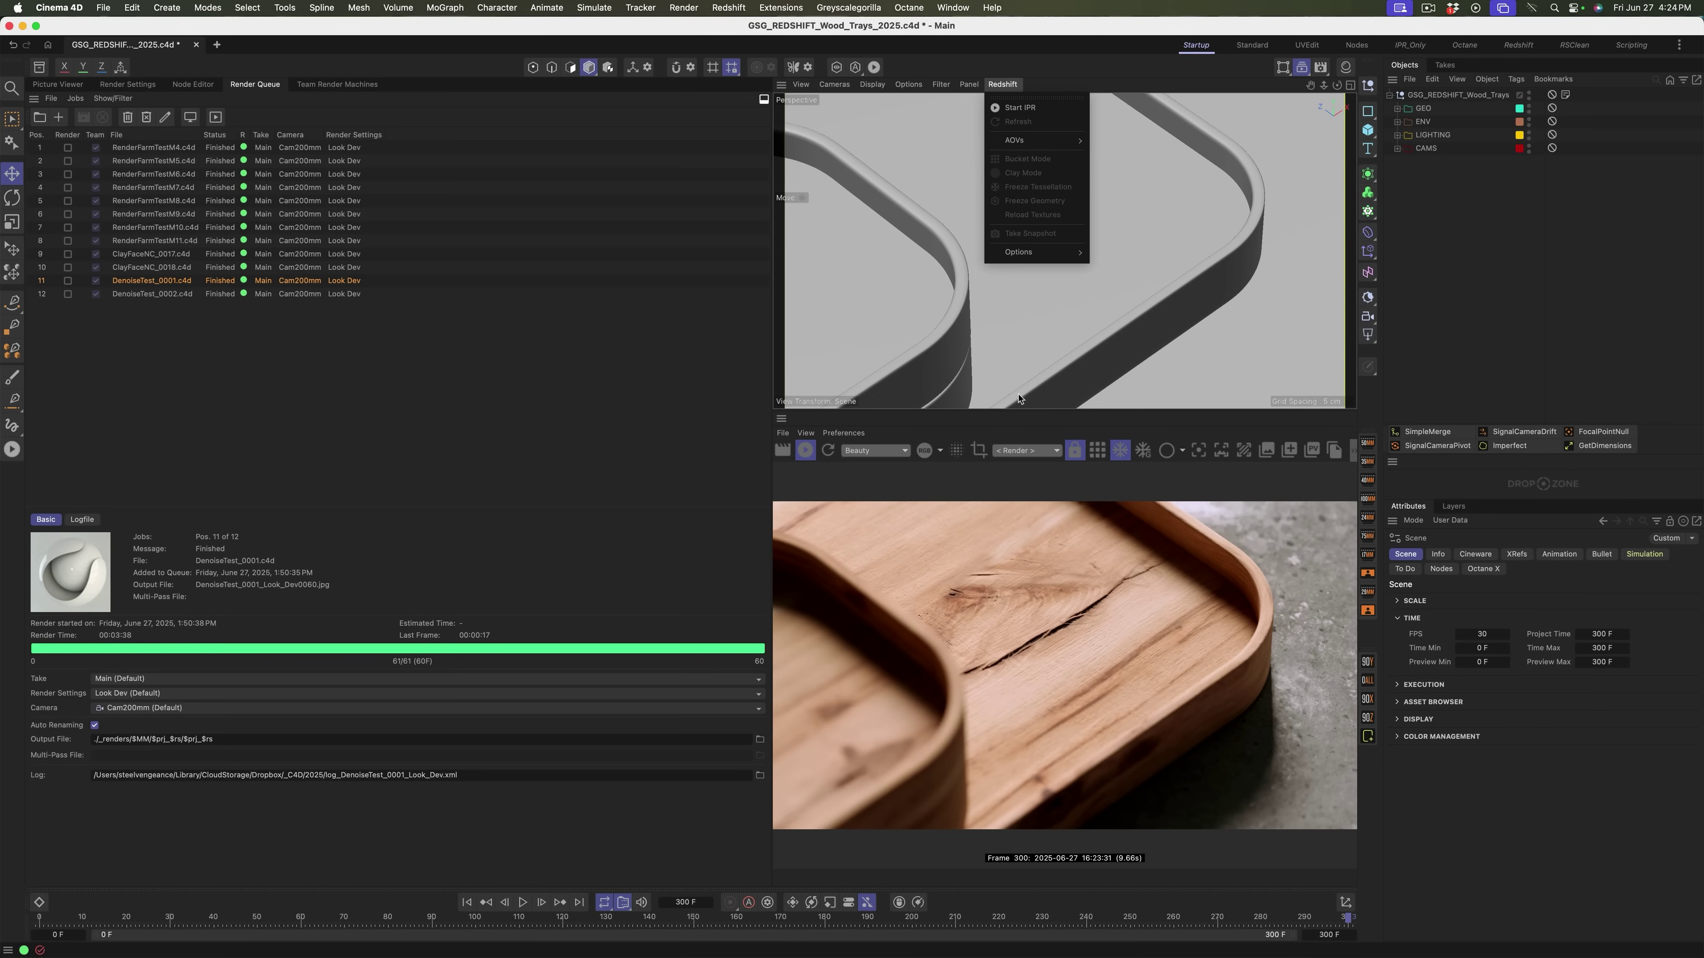
pyautogui.click(1080, 328)
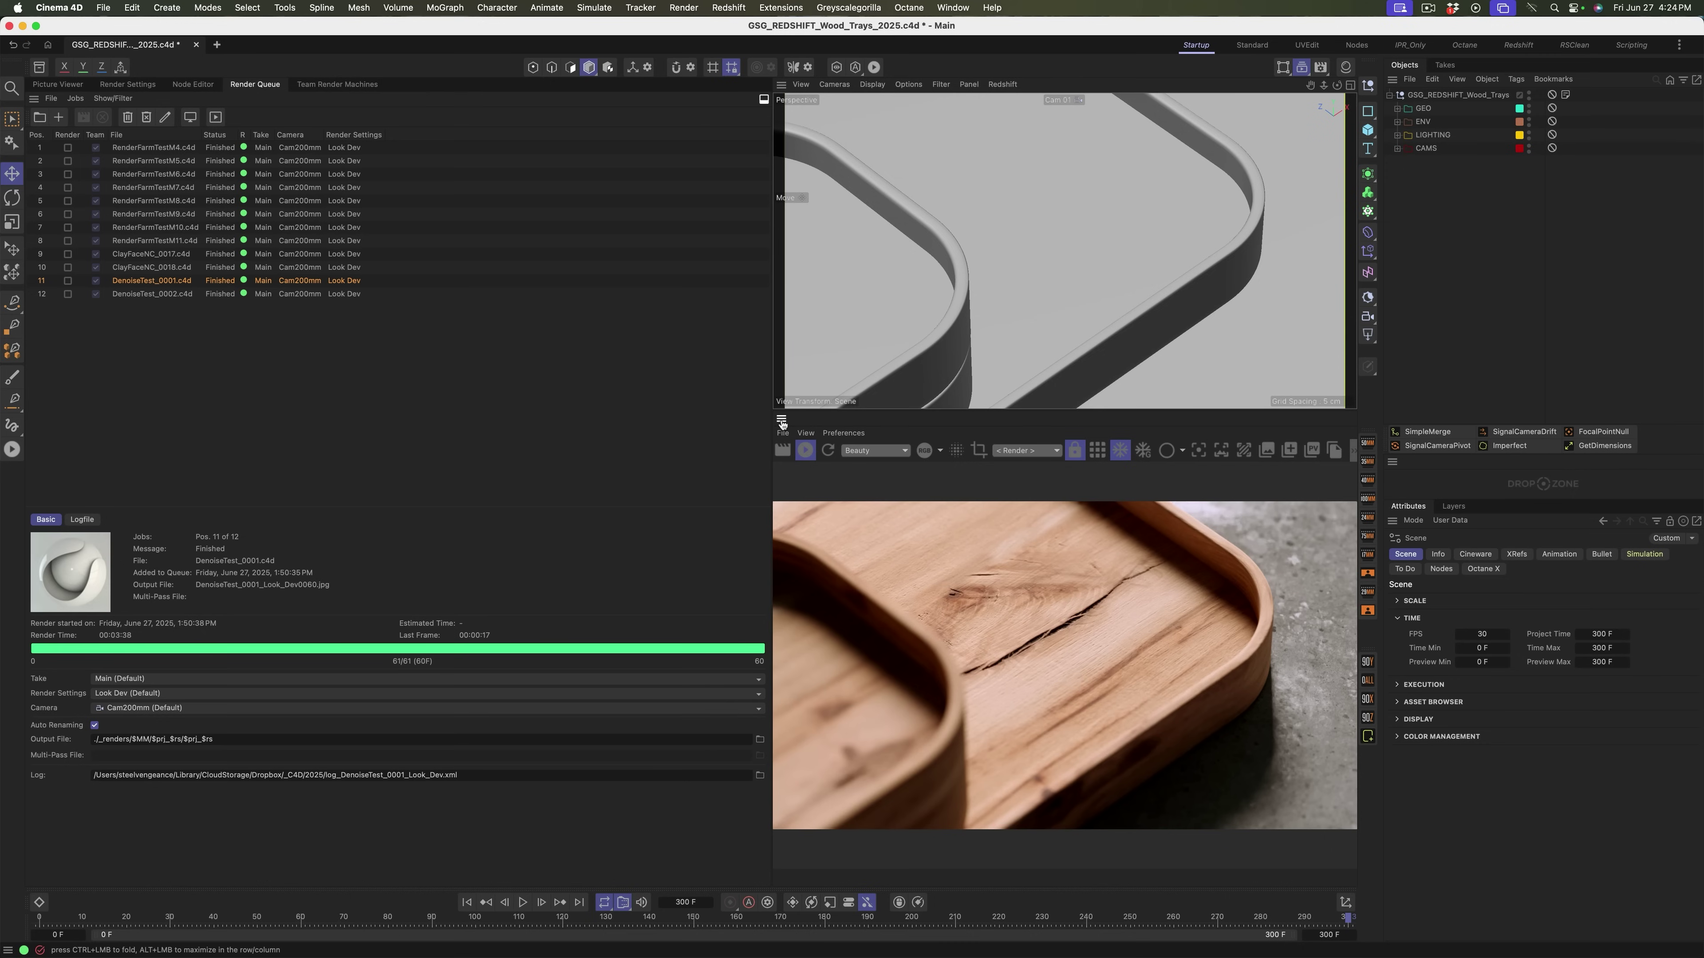
pyautogui.click(782, 419)
pyautogui.click(819, 437)
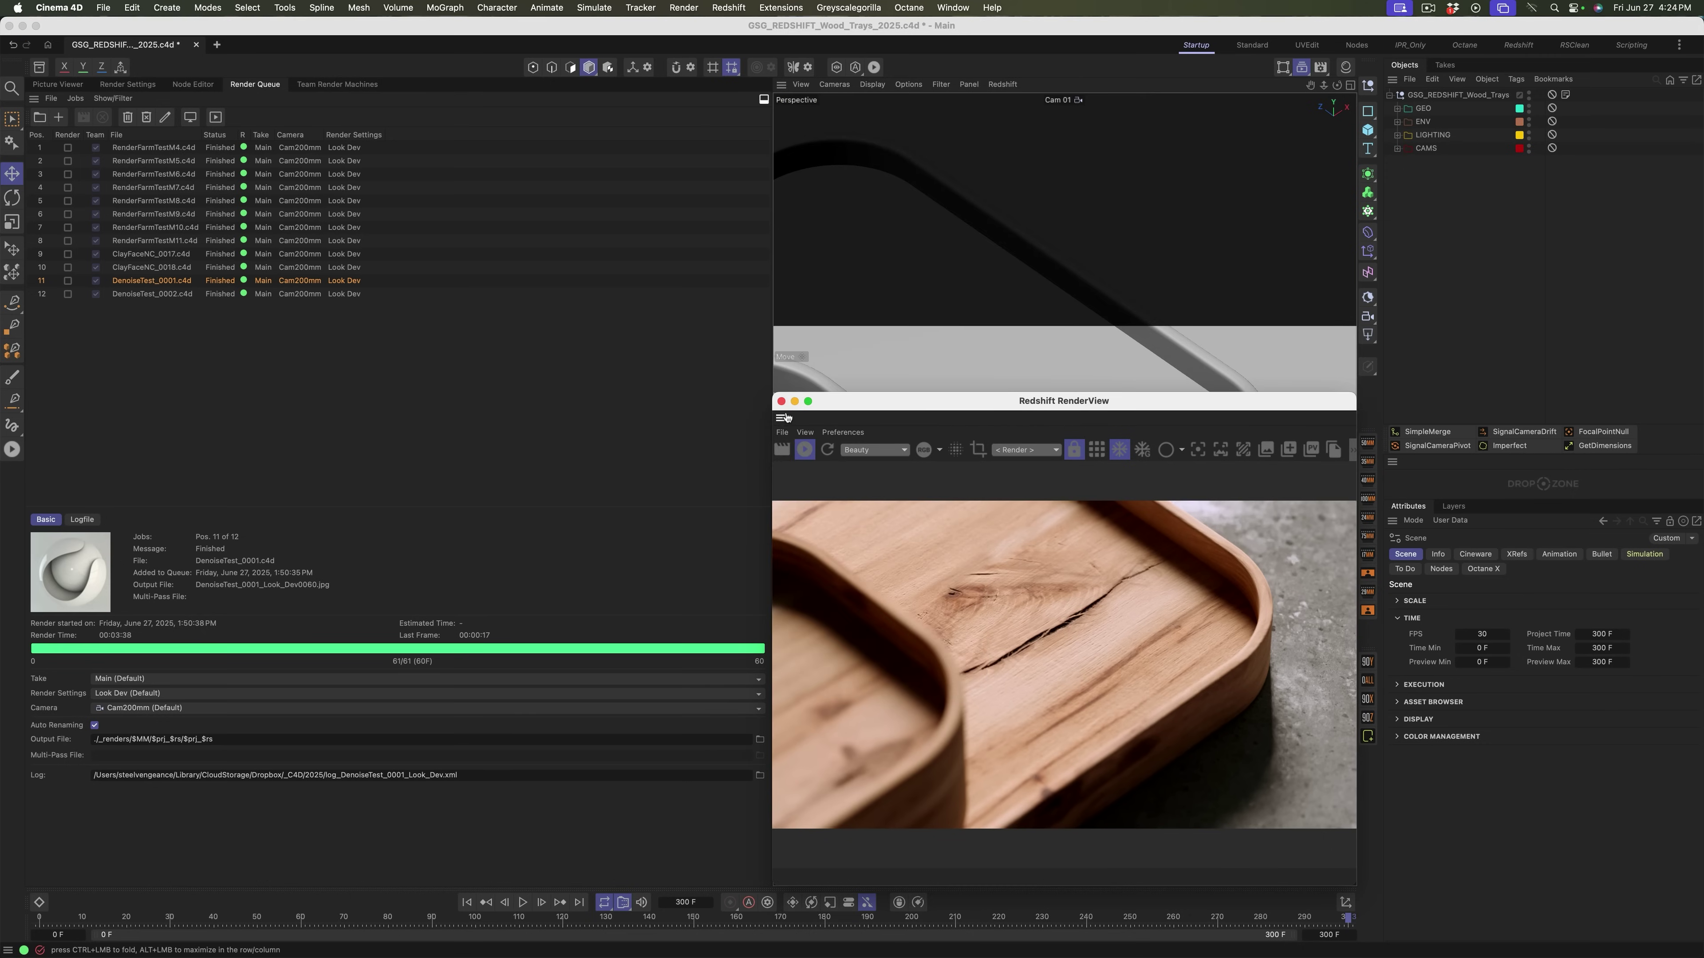
pyautogui.click(781, 401)
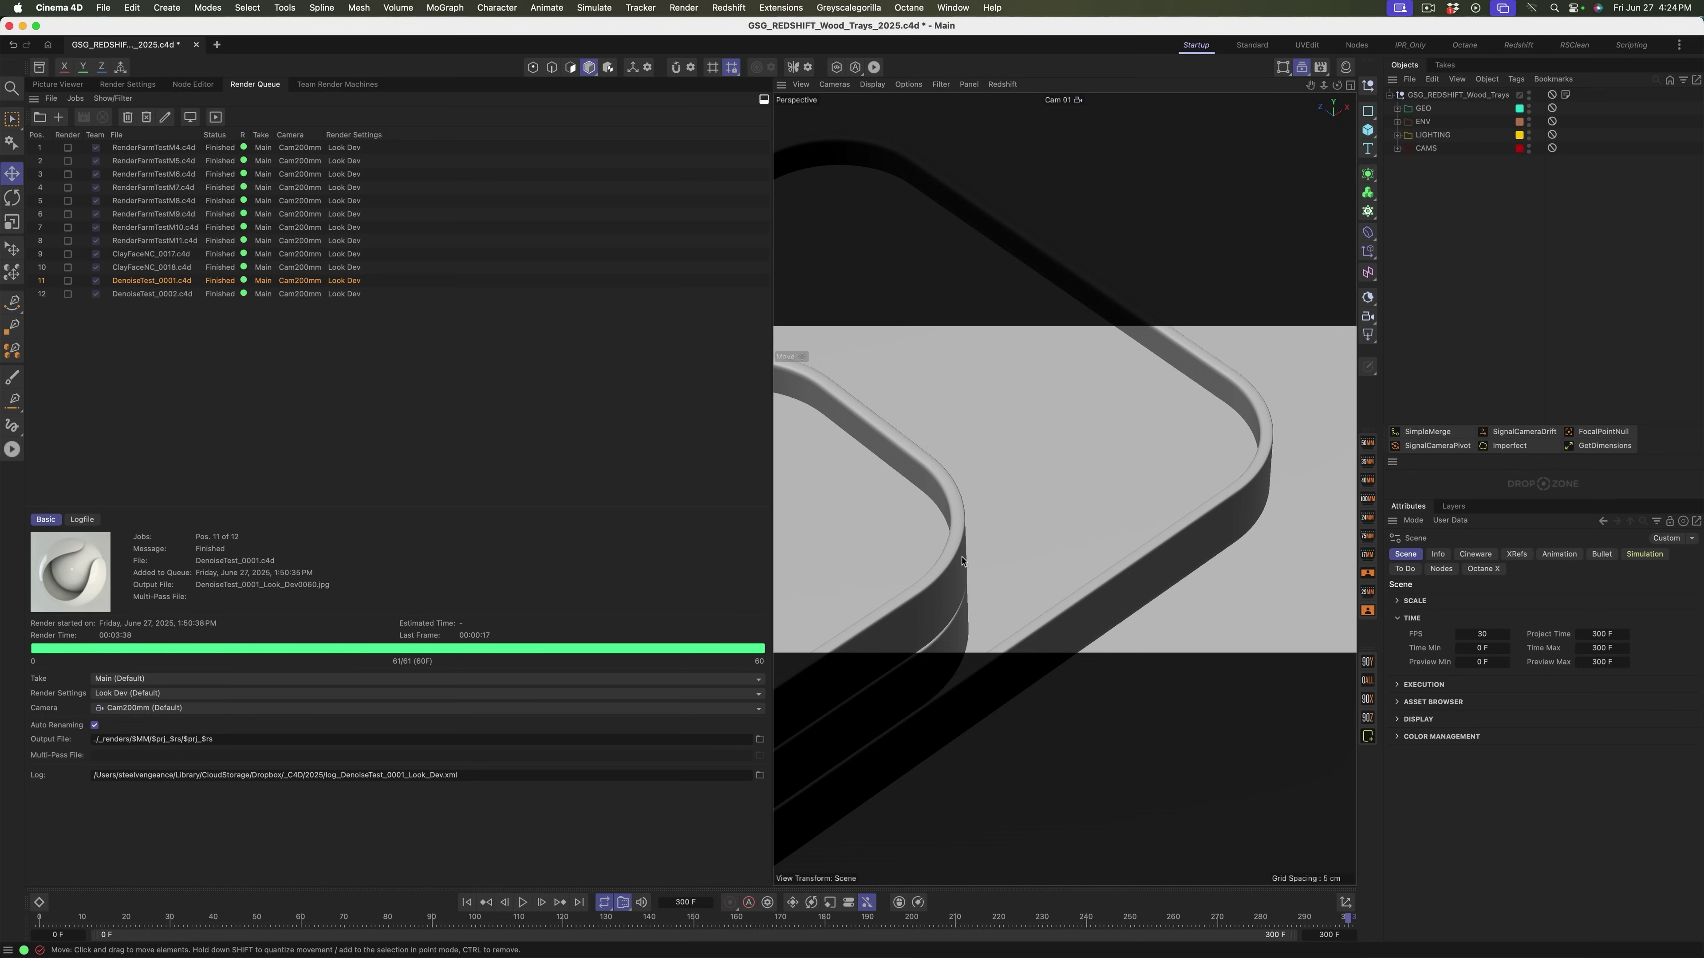
# Start the Redshift IPR directly in the perspective viewport
pyautogui.click(1003, 85)
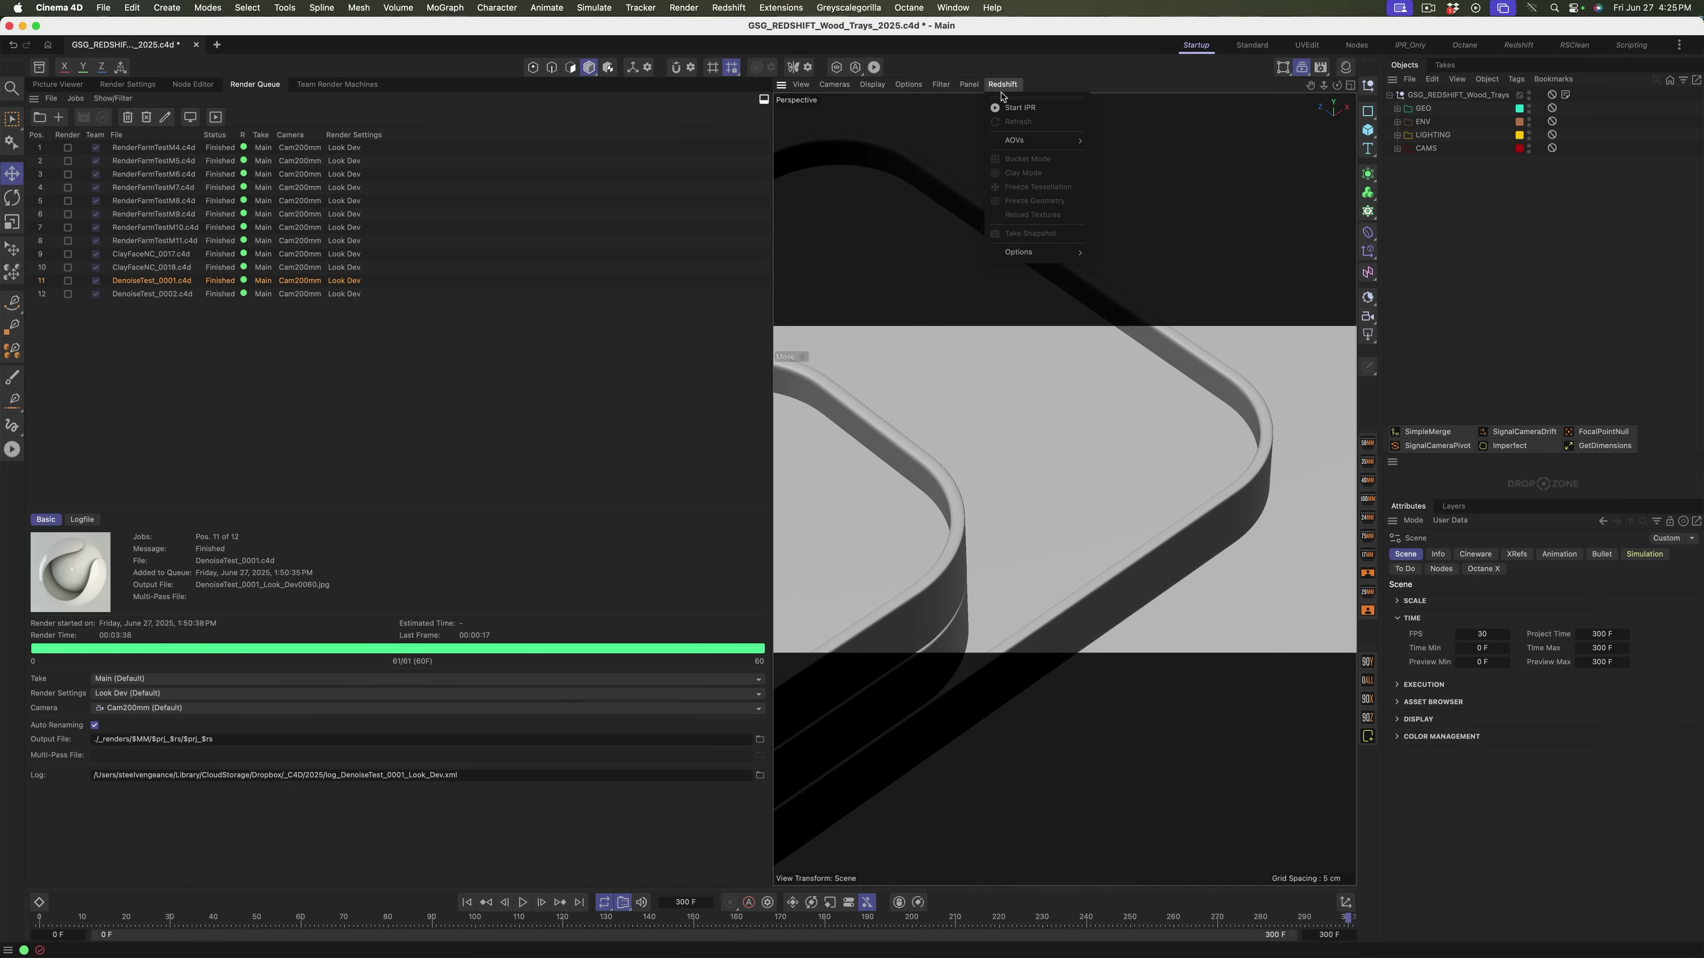
pyautogui.click(1014, 109)
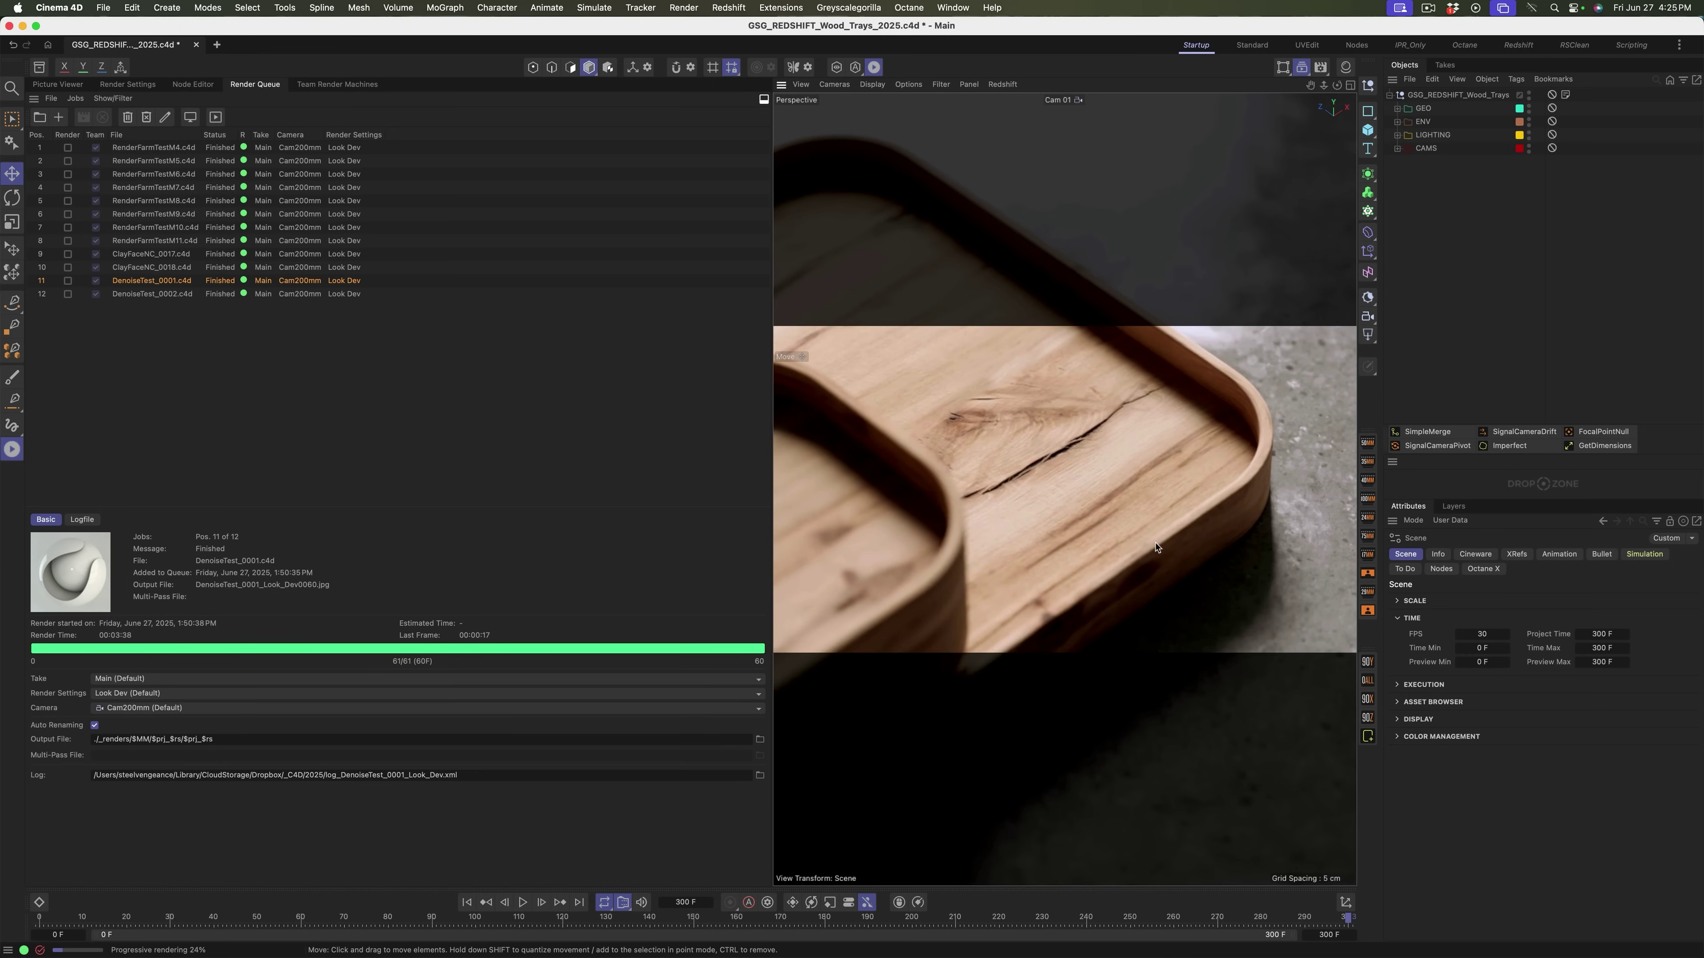
pyautogui.keyDown('alt'); pyautogui.moveTo(1028, 400); pyautogui.dragTo(1072, 433); pyautogui.keyUp('alt')
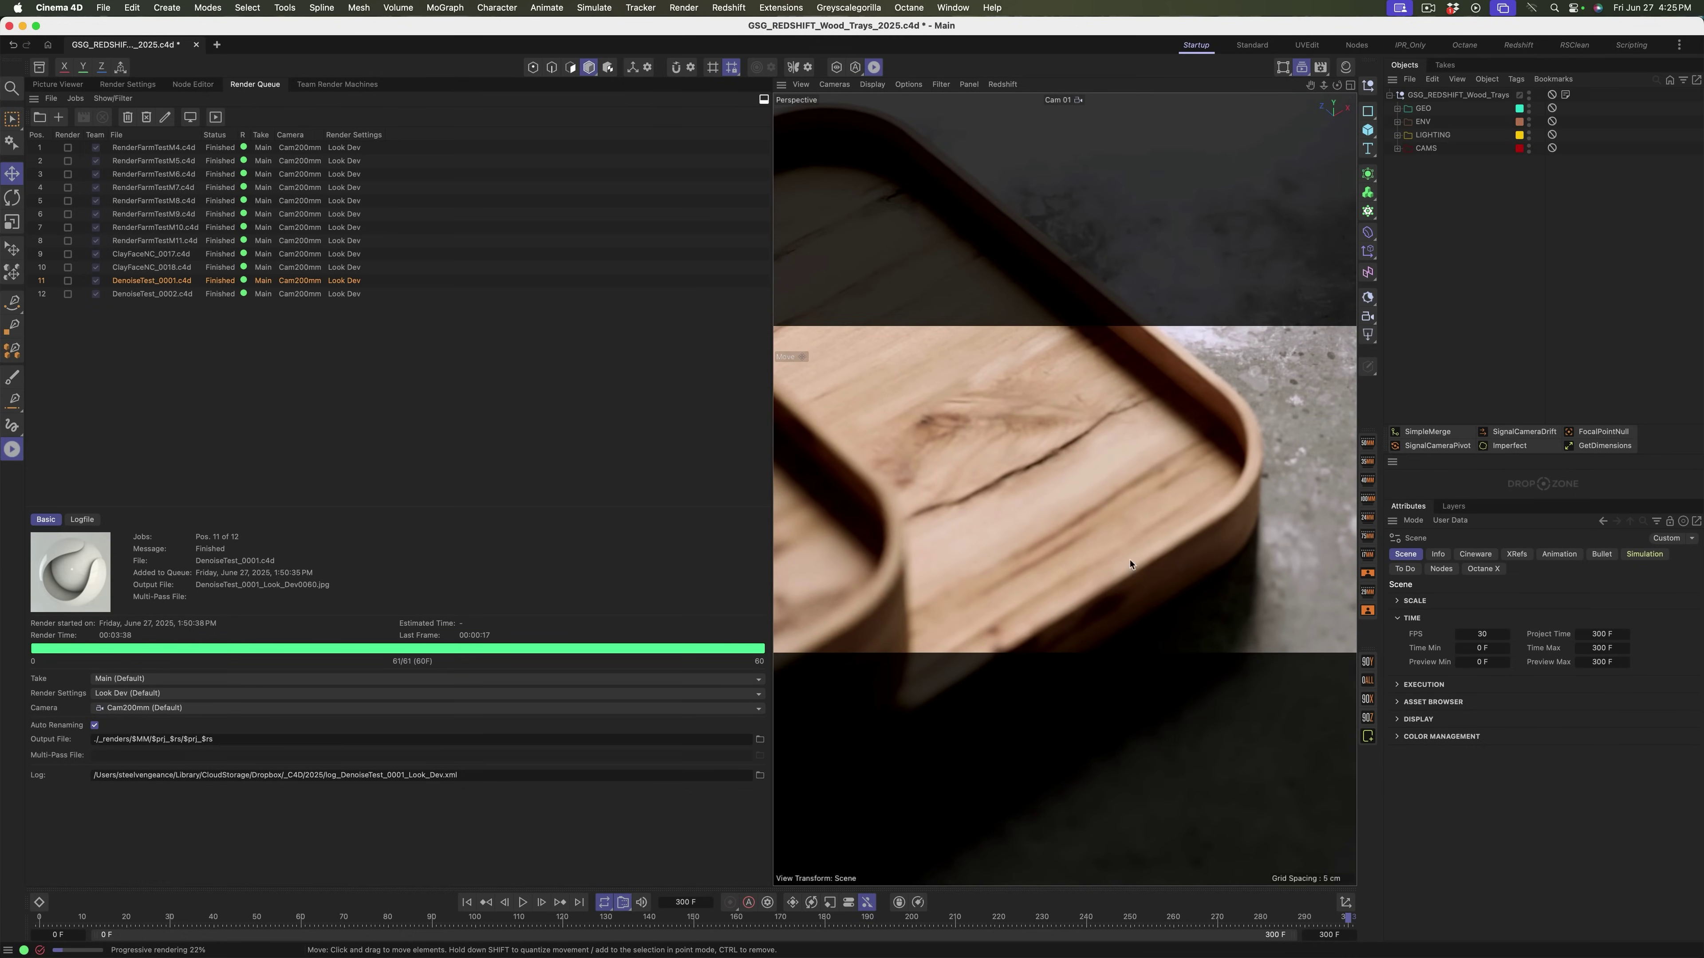
pyautogui.keyDown('alt'); pyautogui.moveTo(1055, 506); pyautogui.dragTo(948, 583); pyautogui.keyUp('alt')
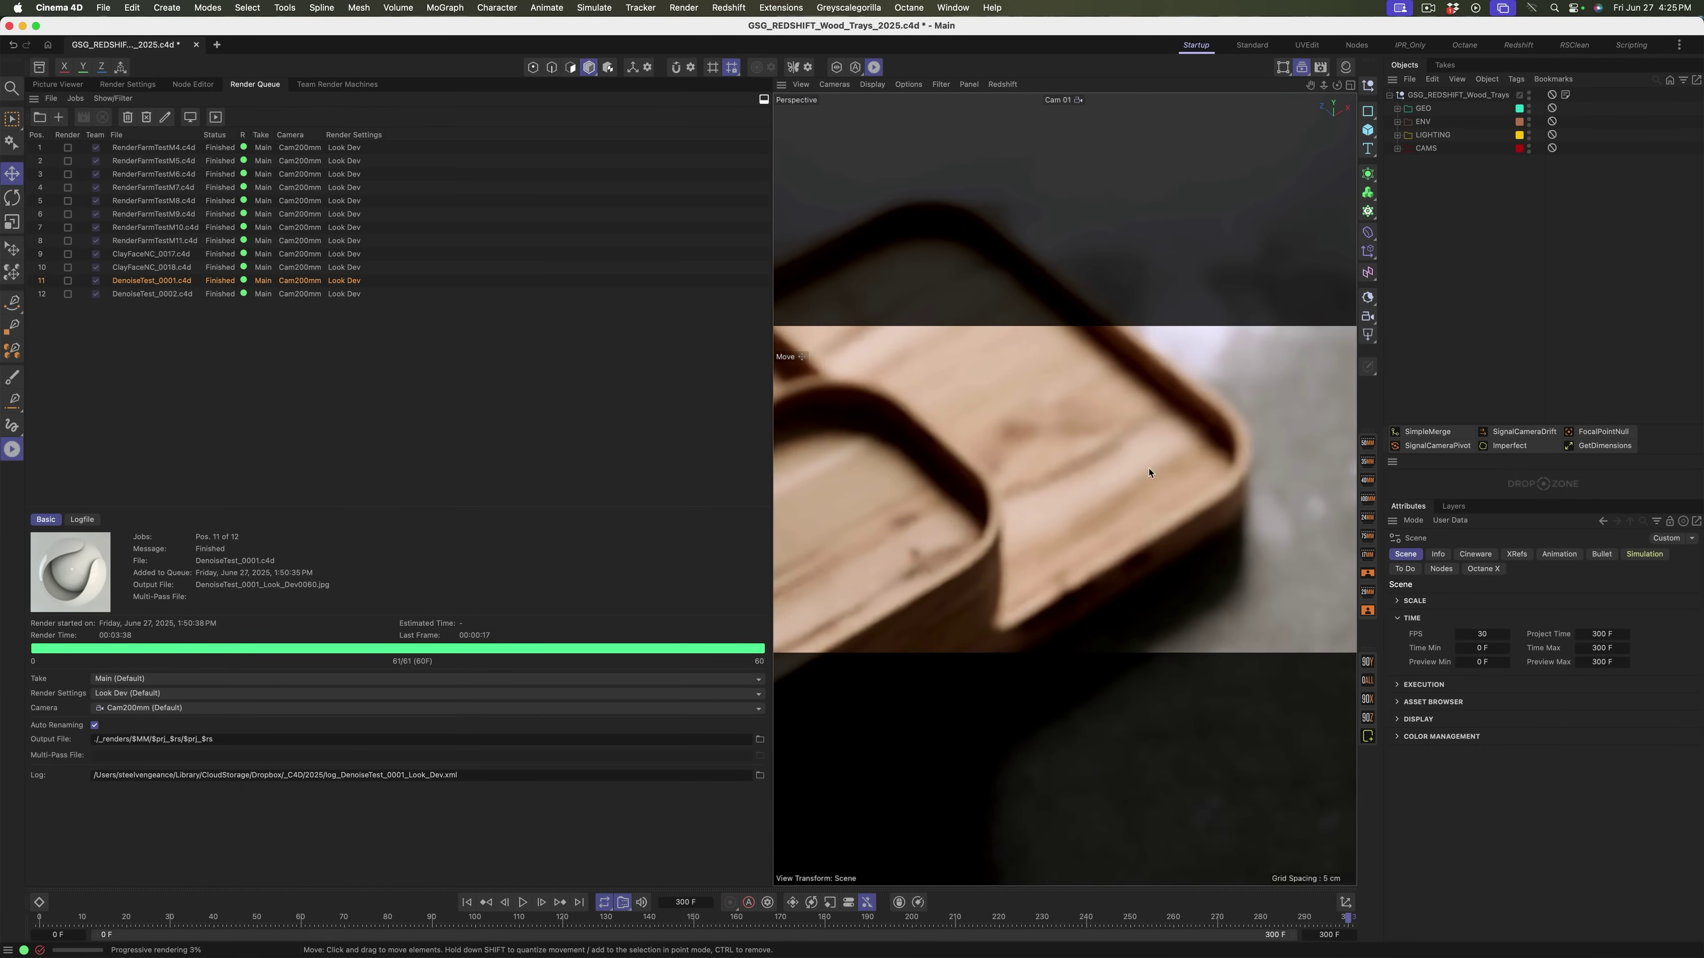
pyautogui.moveTo(1138, 464)
pyautogui.keyDown('alt'); pyautogui.mouseDown()
pyautogui.moveTo(1052, 517)
pyautogui.moveTo(1118, 483)
pyautogui.moveTo(1066, 509)
pyautogui.mouseUp(); pyautogui.keyUp('alt')
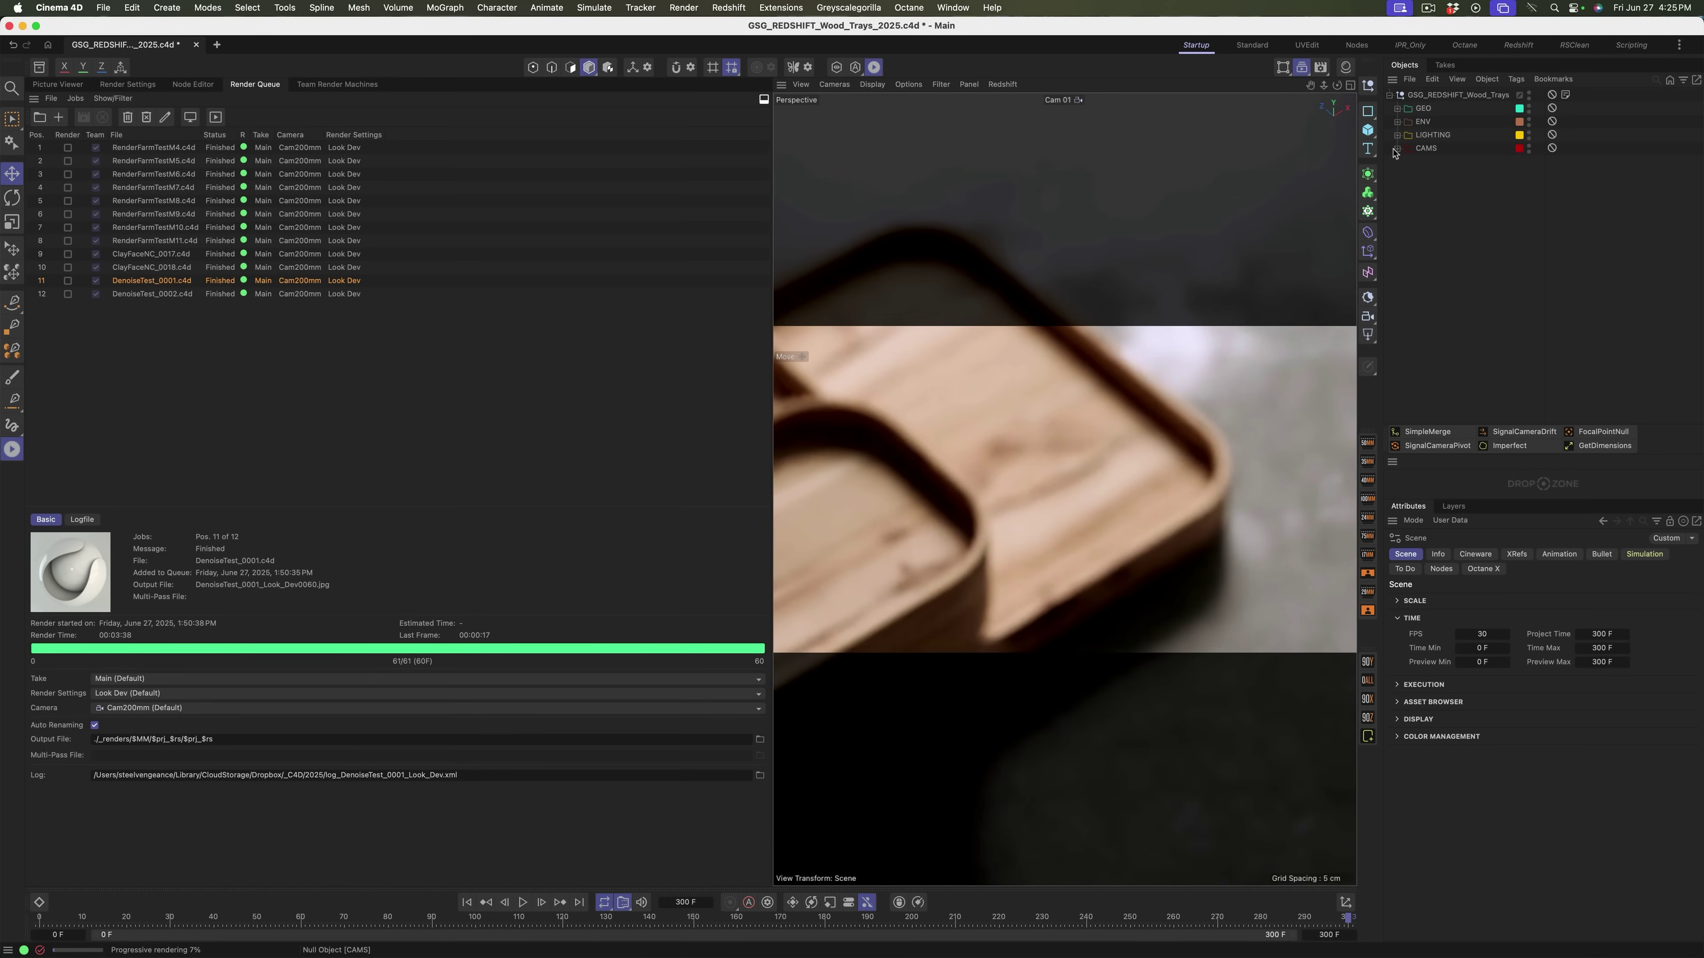
# Create a focal point null for Cam 01 and place it on the large tray's surface near the wood crack
pyautogui.click(1397, 149)
pyautogui.click(1443, 201)
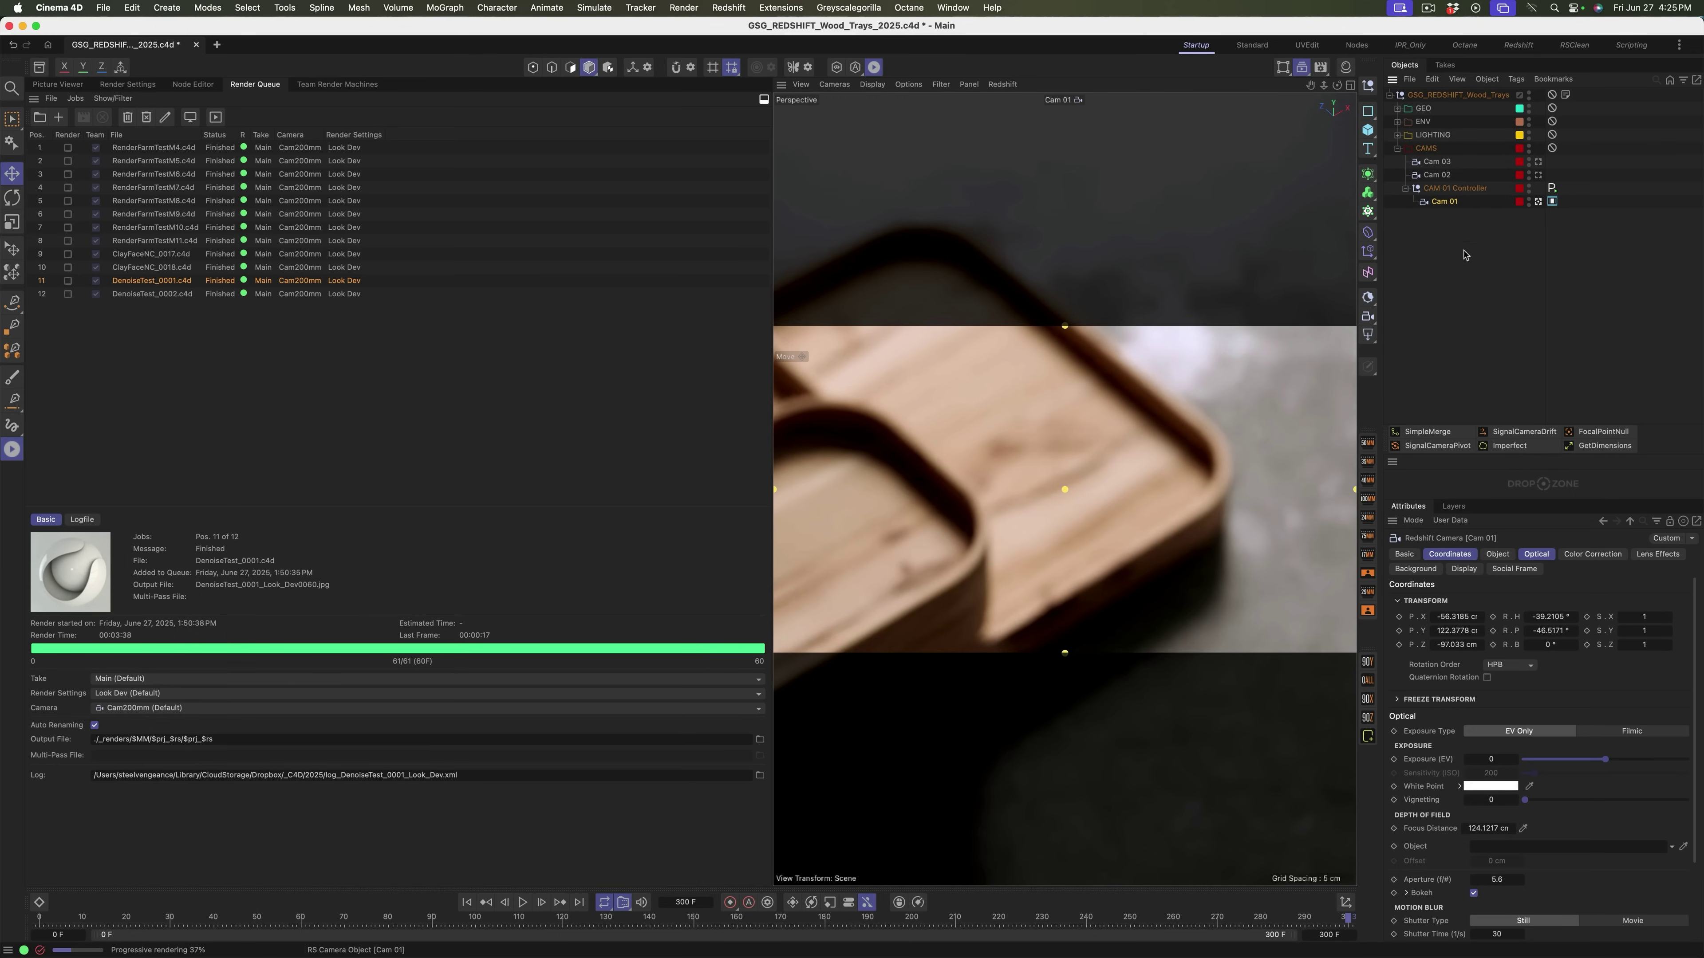
pyautogui.click(1608, 438)
pyautogui.click(13, 247)
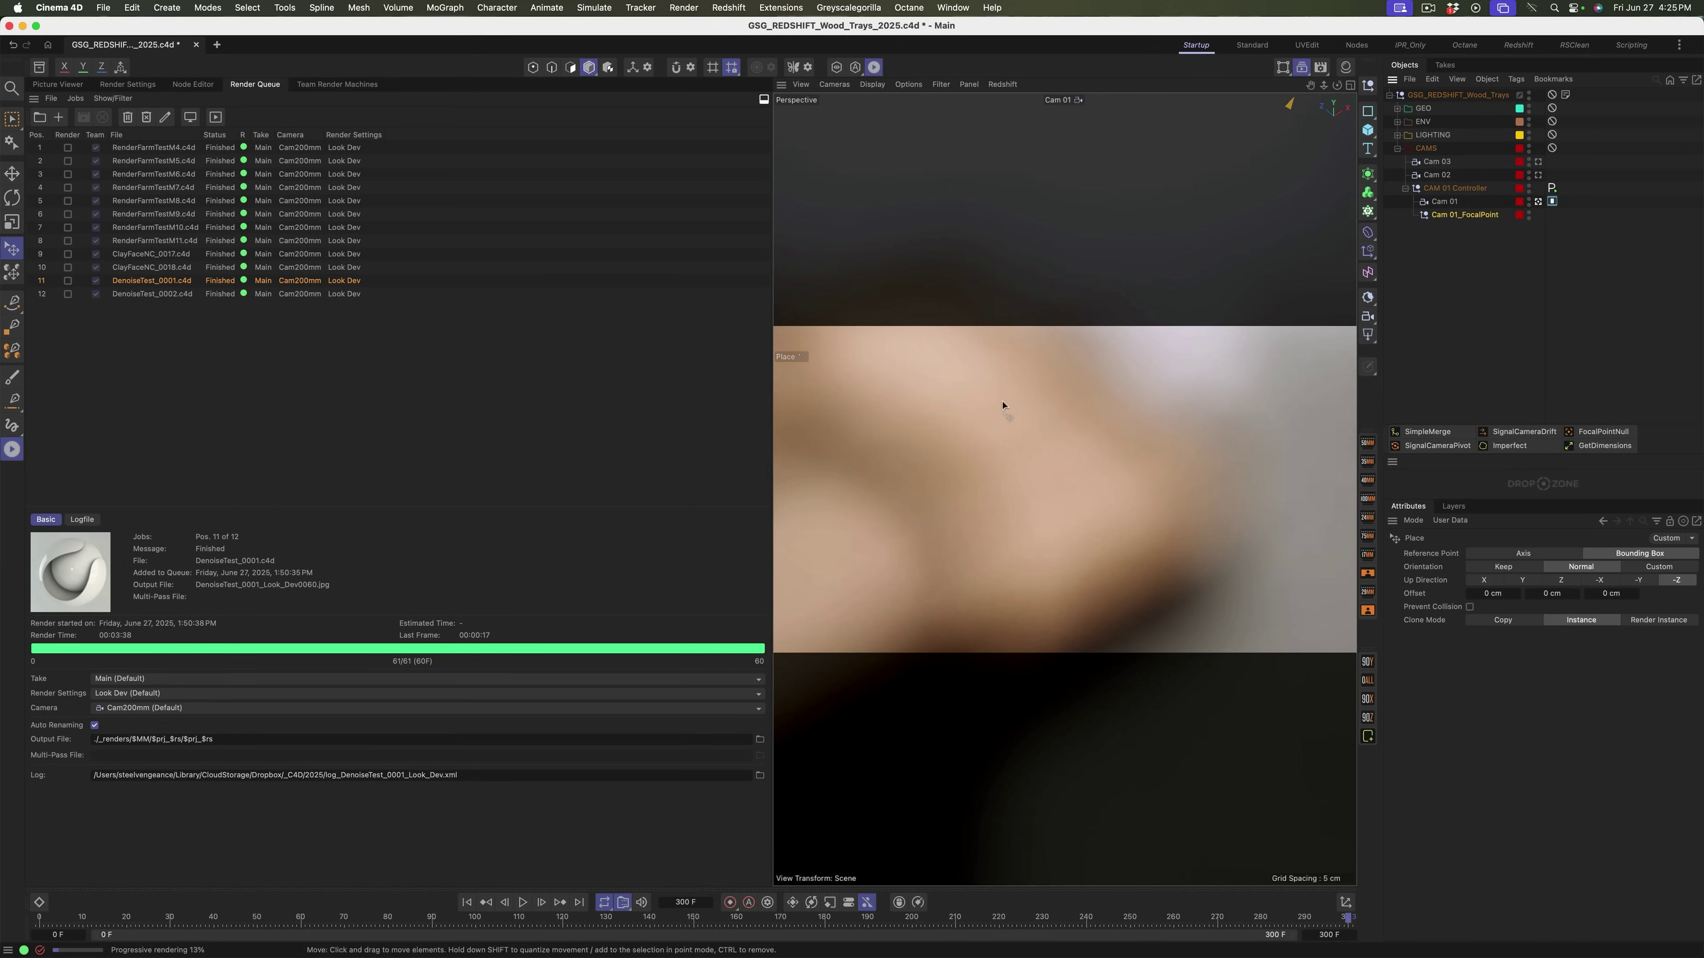
pyautogui.click(1140, 478)
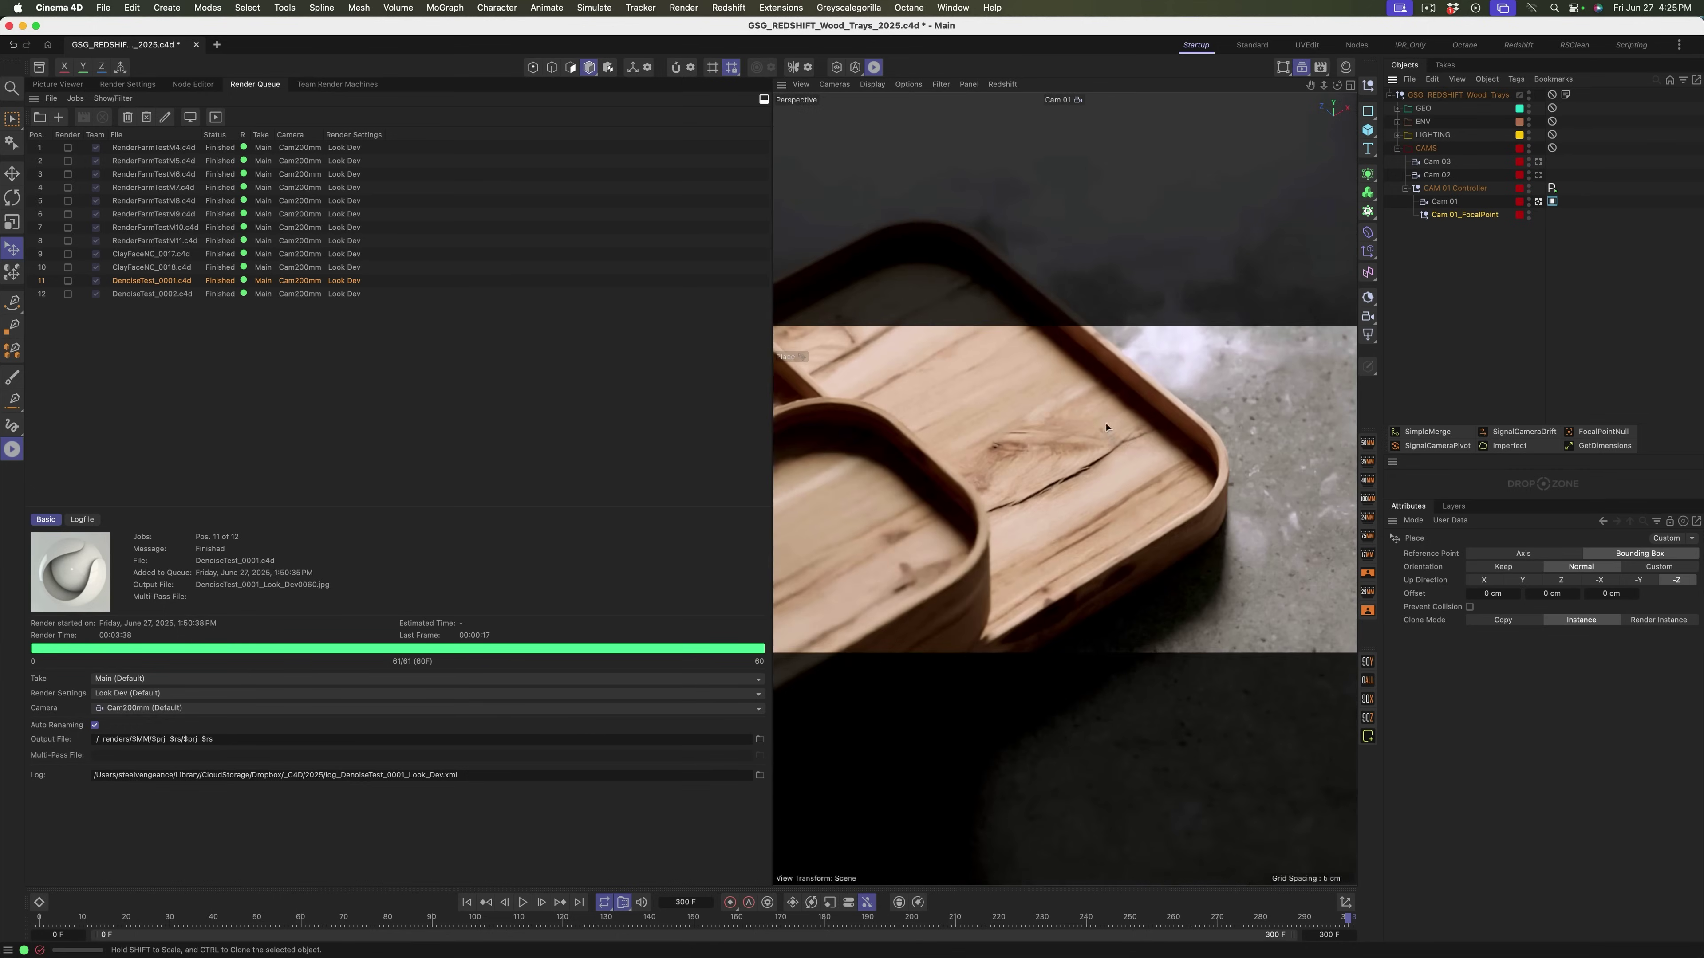
pyautogui.click(1471, 314)
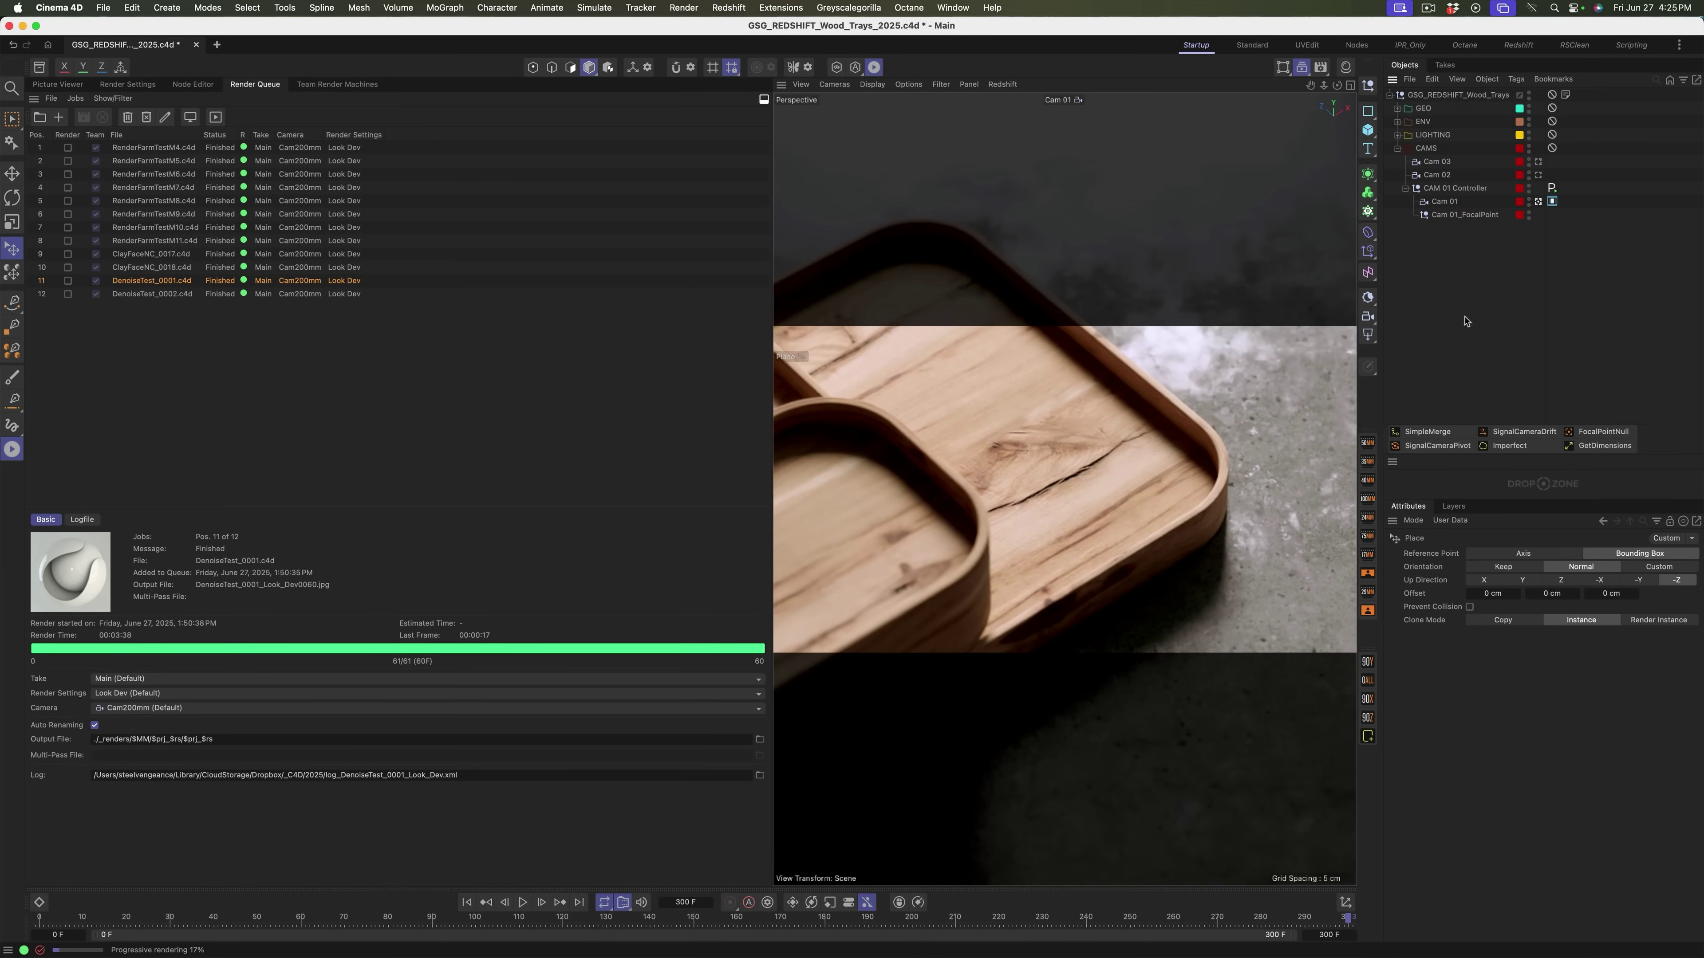
# Remove the darkened frame borders so the live render of the trays fills the whole viewport
pyautogui.scroll(-6, 1134, 489)
pyautogui.keyDown('alt'); pyautogui.moveTo(1134, 490); pyautogui.dragTo(1569, 342, button='right'); pyautogui.keyUp('alt')
pyautogui.keyDown('alt'); pyautogui.moveTo(1127, 455); pyautogui.dragTo(1052, 486, button='right'); pyautogui.keyUp('alt')
pyautogui.scroll(-5, 1063, 496)
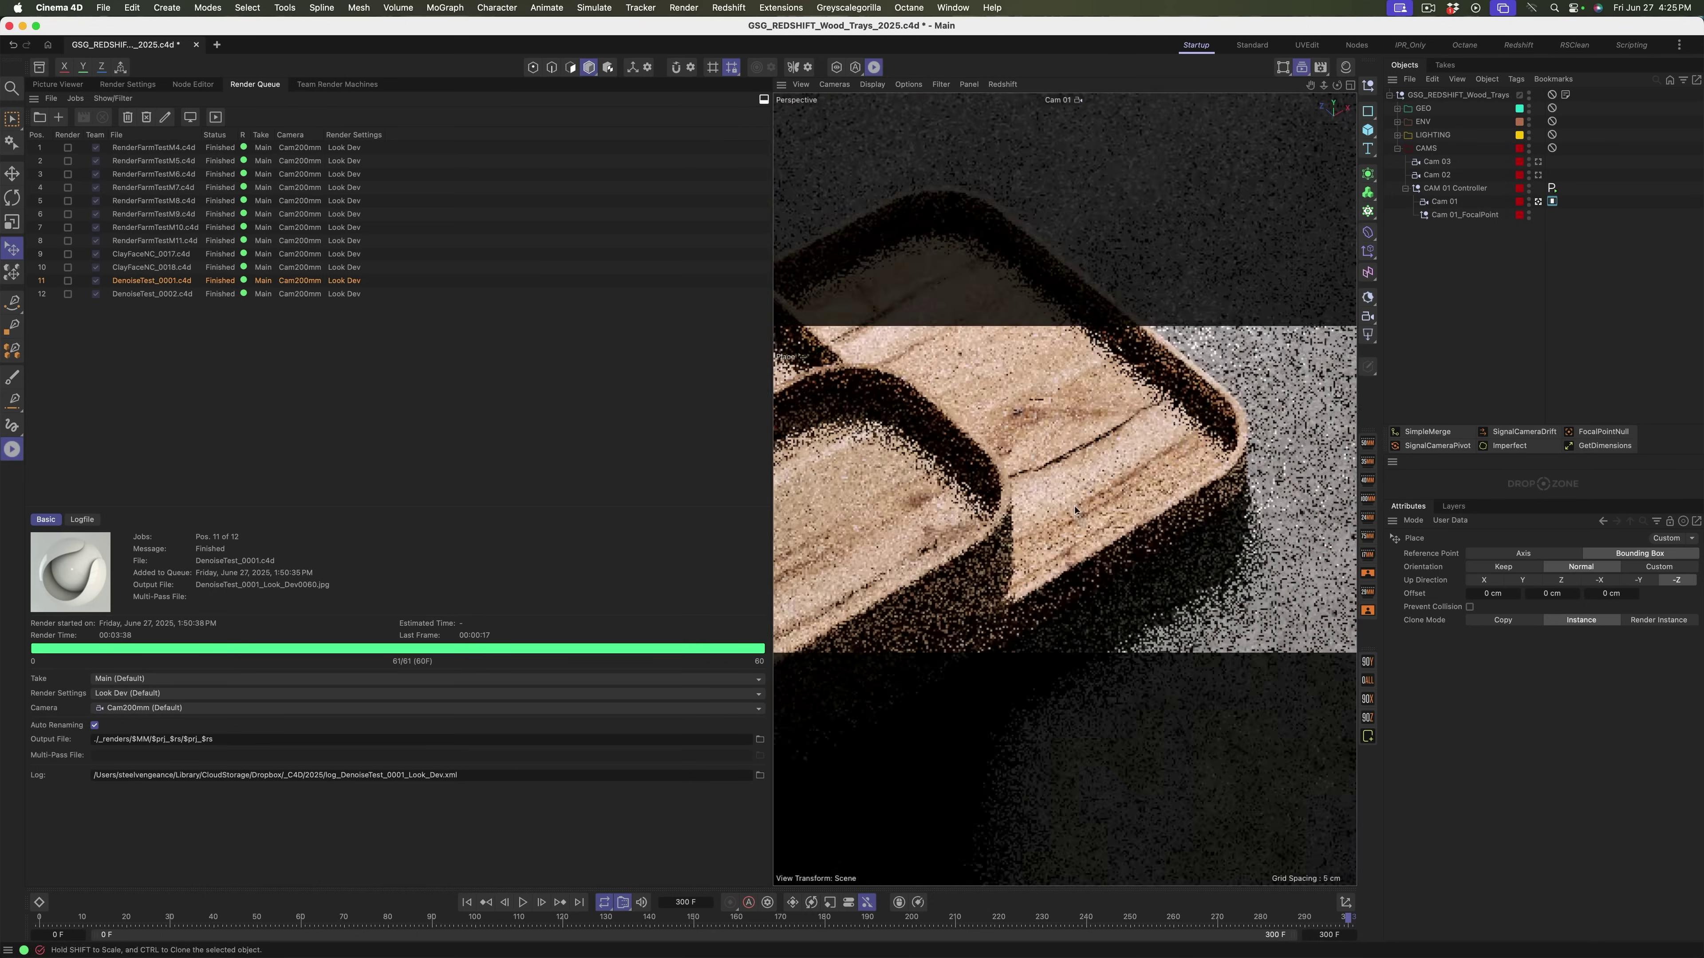
pyautogui.keyDown('alt'); pyautogui.moveTo(1074, 511); pyautogui.dragTo(1035, 515, button='middle'); pyautogui.keyUp('alt')
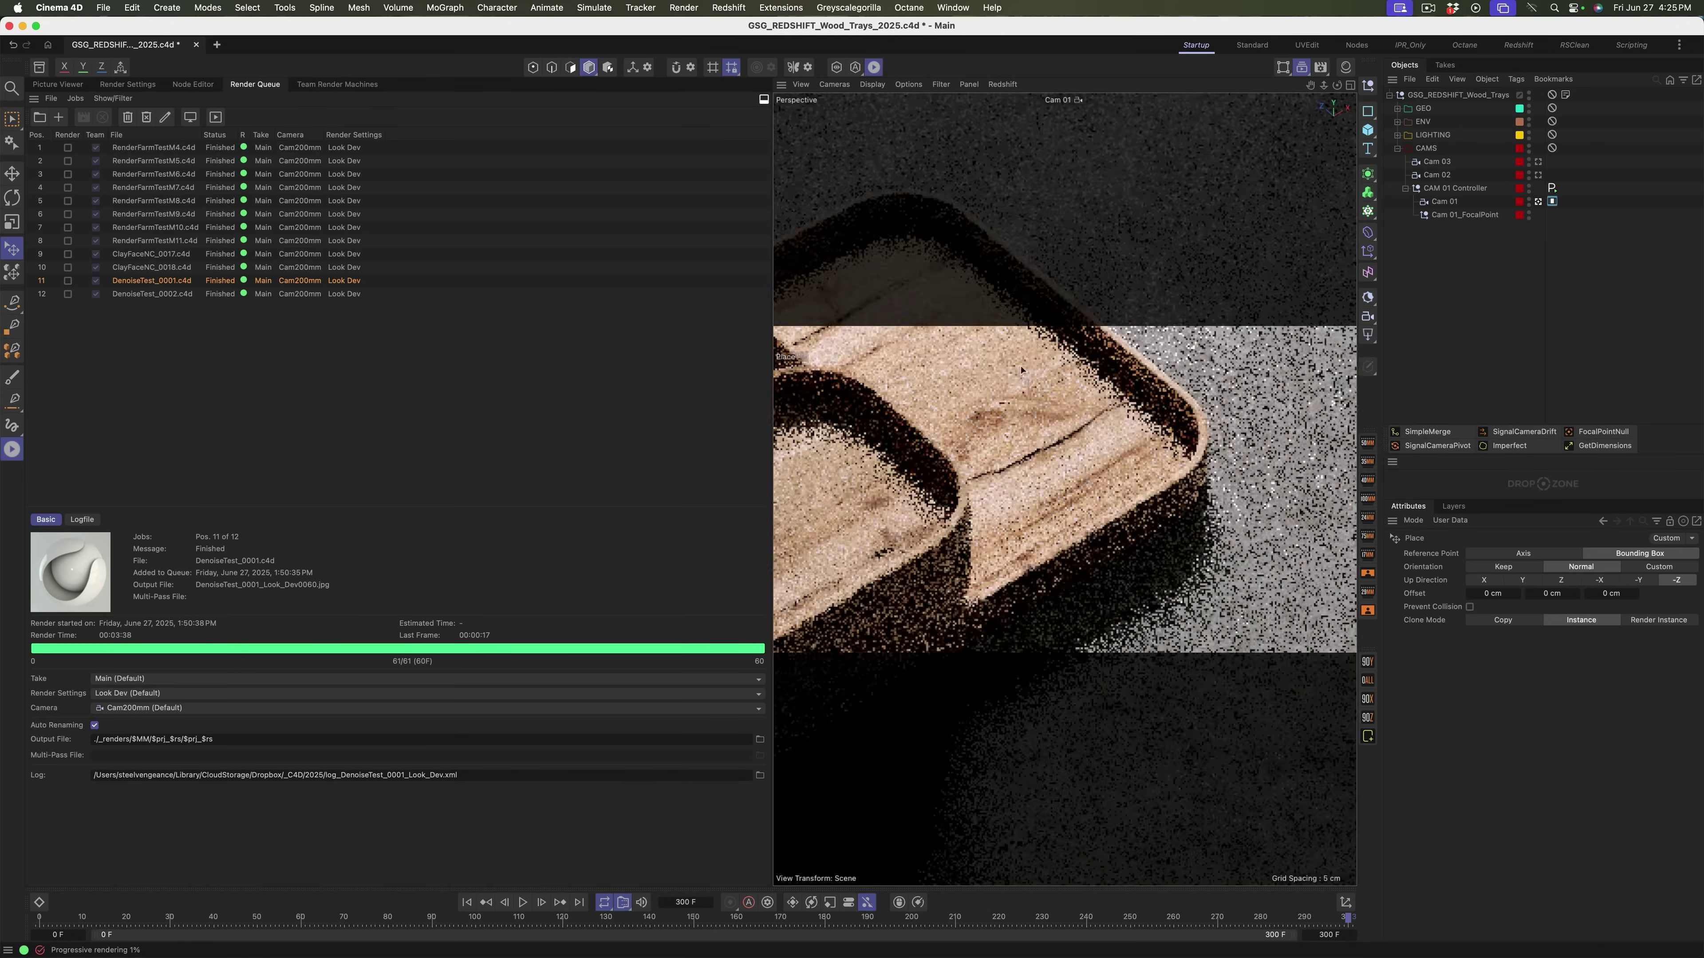
pyautogui.scroll(-2, 1070, 483)
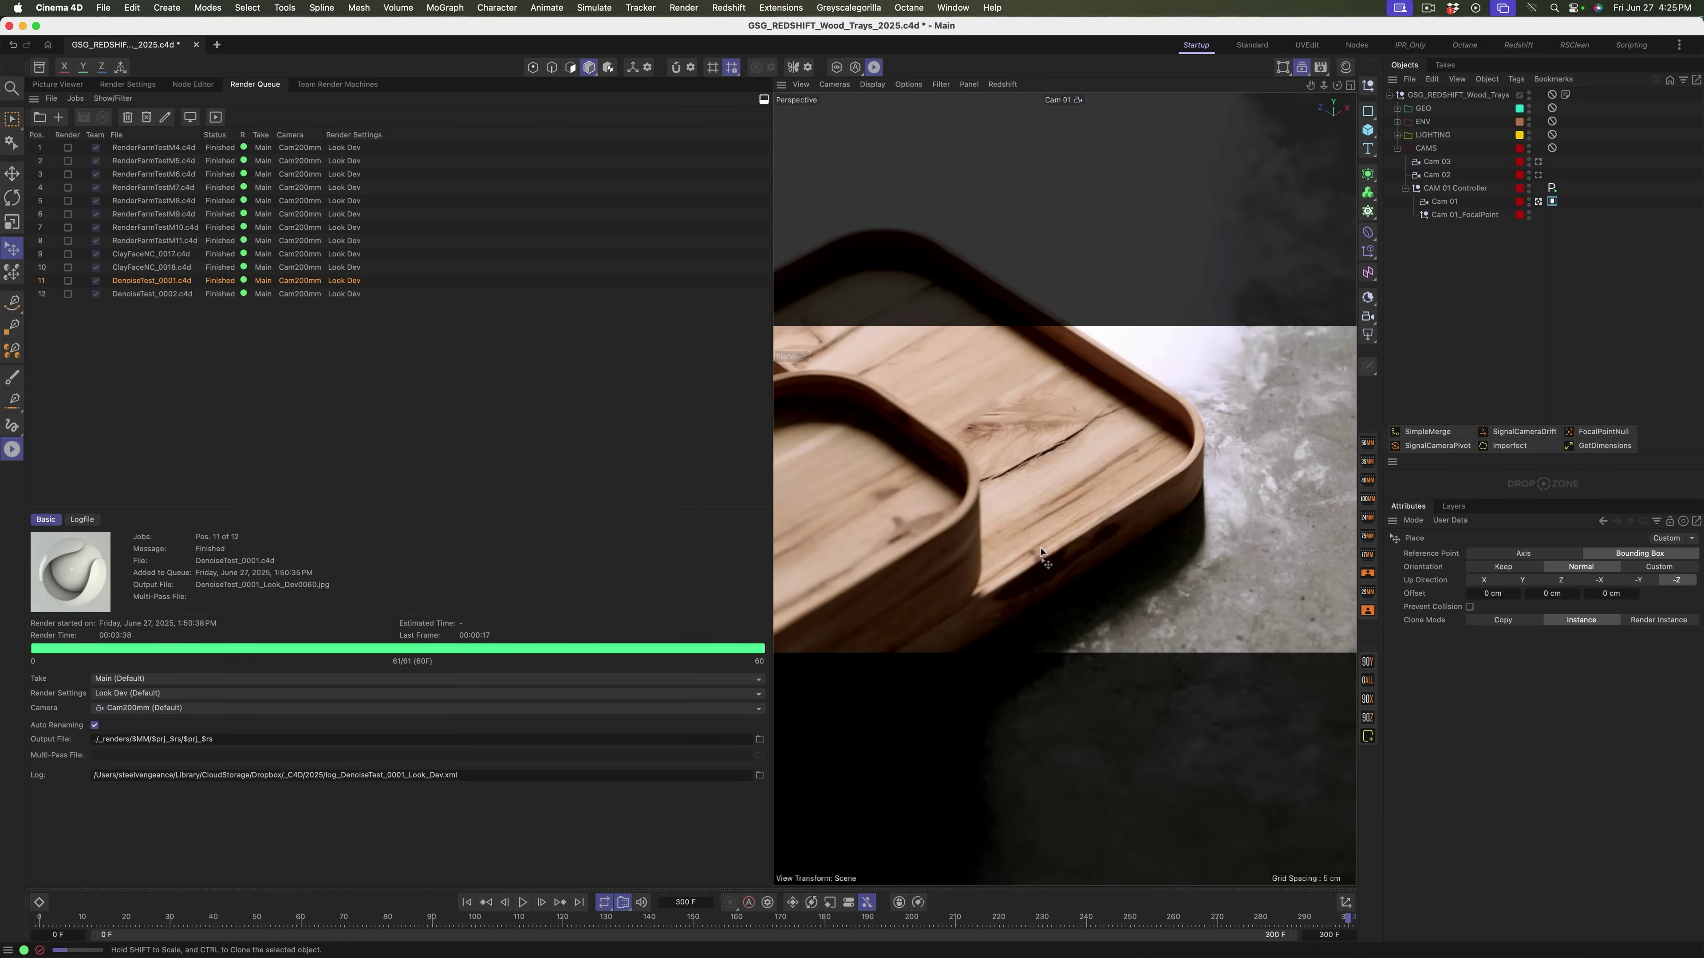
pyautogui.keyDown('alt'); pyautogui.moveTo(1040, 552); pyautogui.dragTo(1016, 581); pyautogui.keyUp('alt')
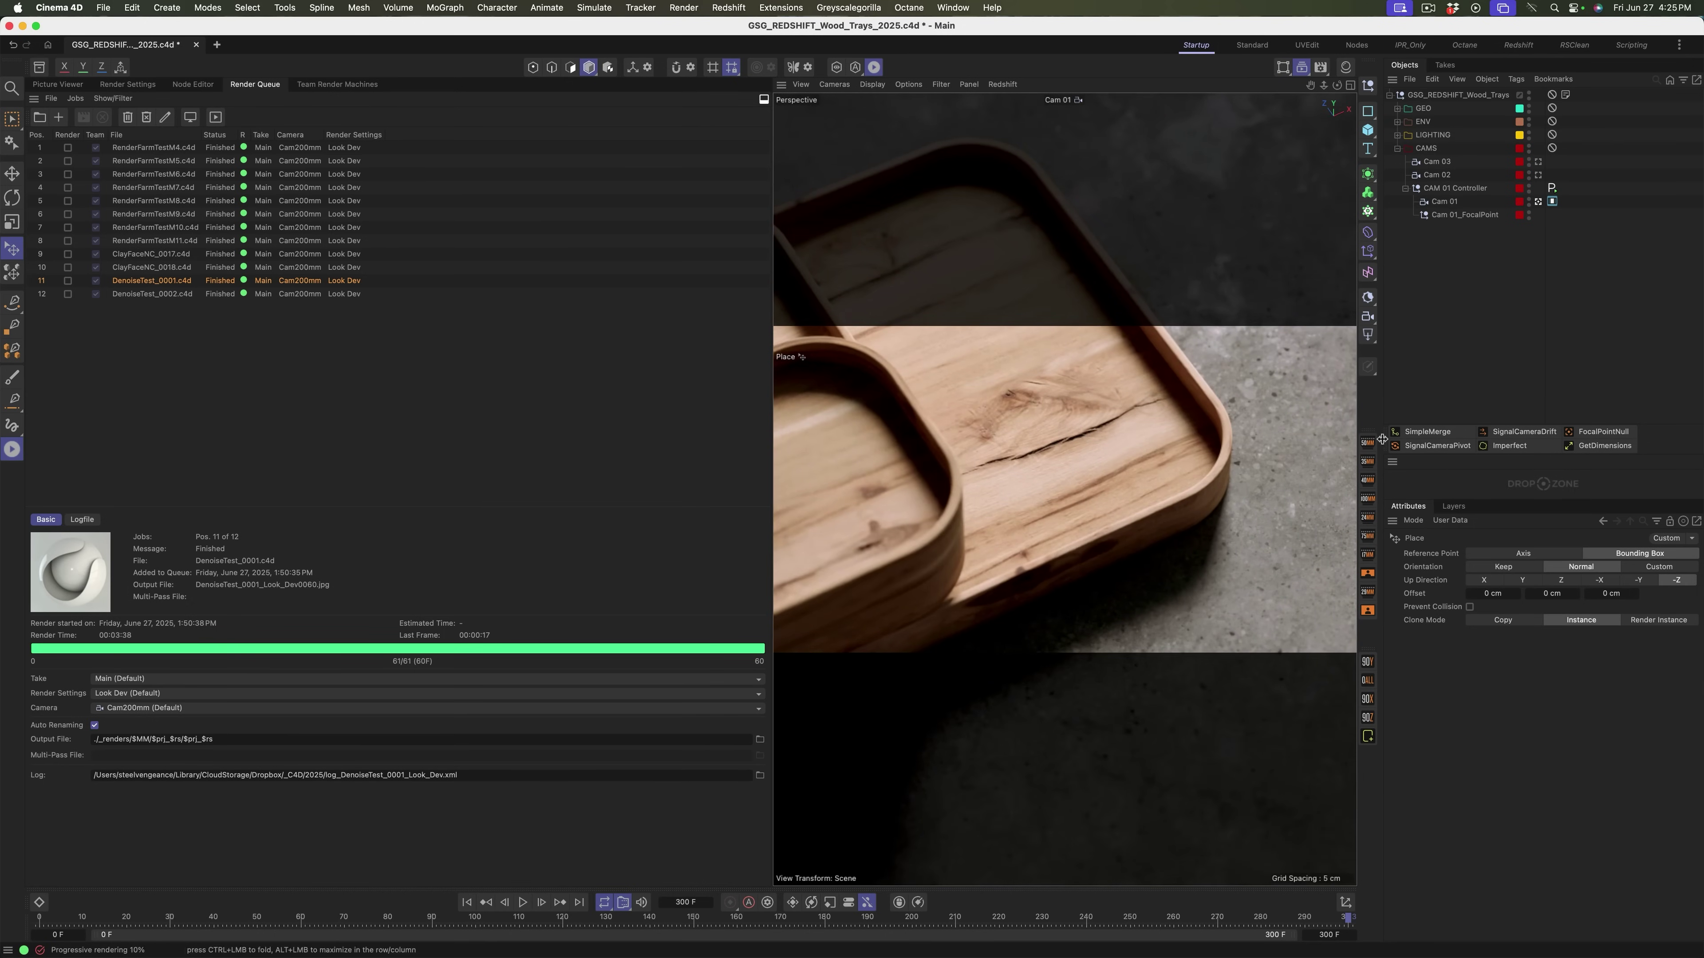
pyautogui.click(1369, 612)
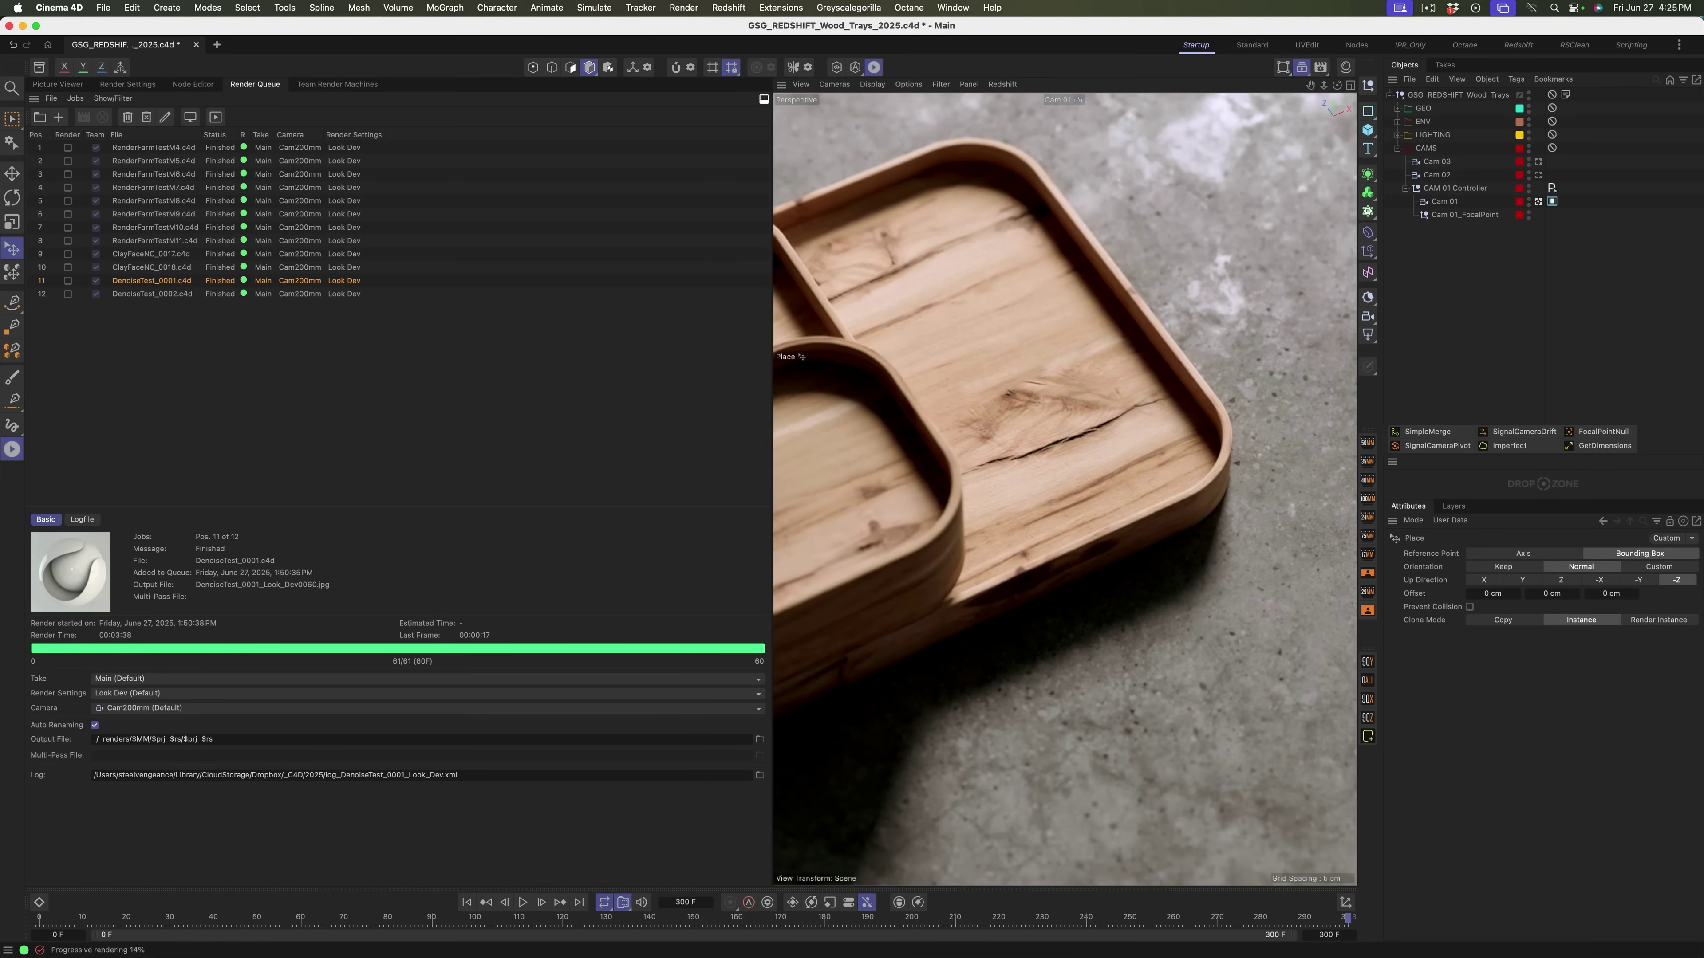
# Examine the wooden trays' live render close up and from several angles, including in a narrower viewport
pyautogui.keyDown('alt'); pyautogui.moveTo(1032, 489); pyautogui.dragTo(1048, 498); pyautogui.keyUp('alt')
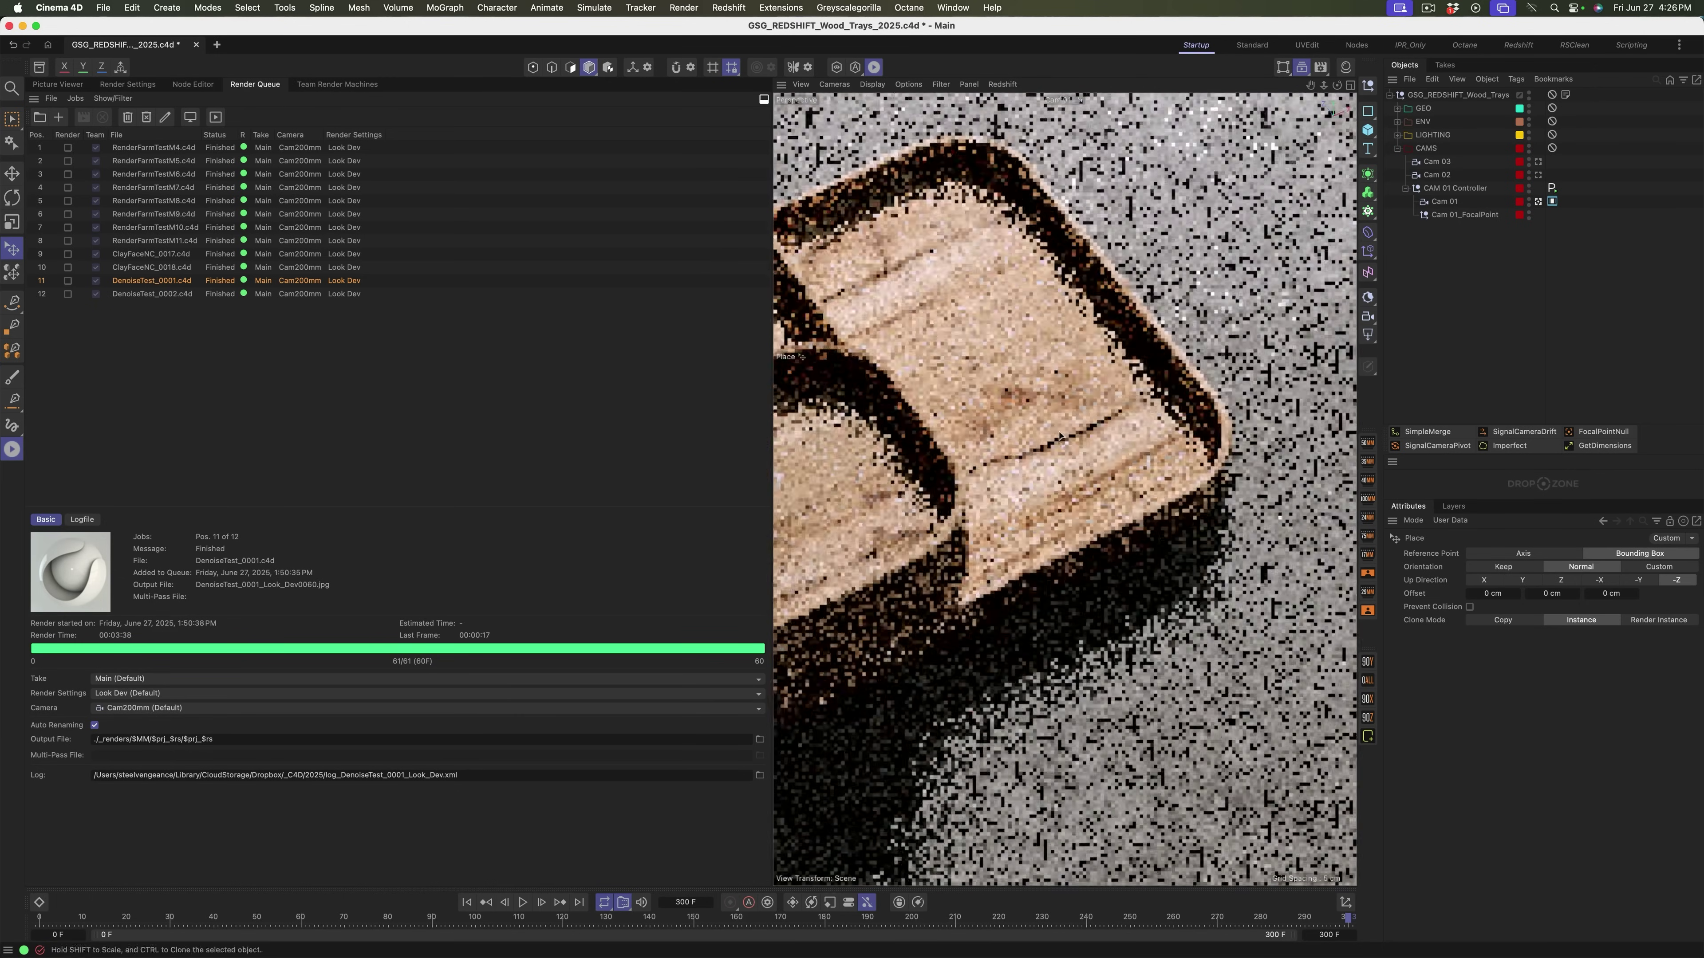
pyautogui.keyDown('alt'); pyautogui.moveTo(1119, 460); pyautogui.dragTo(1121, 572, button='middle'); pyautogui.keyUp('alt')
pyautogui.keyDown('alt'); pyautogui.moveTo(1121, 572); pyautogui.dragTo(1073, 576, button='right'); pyautogui.keyUp('alt')
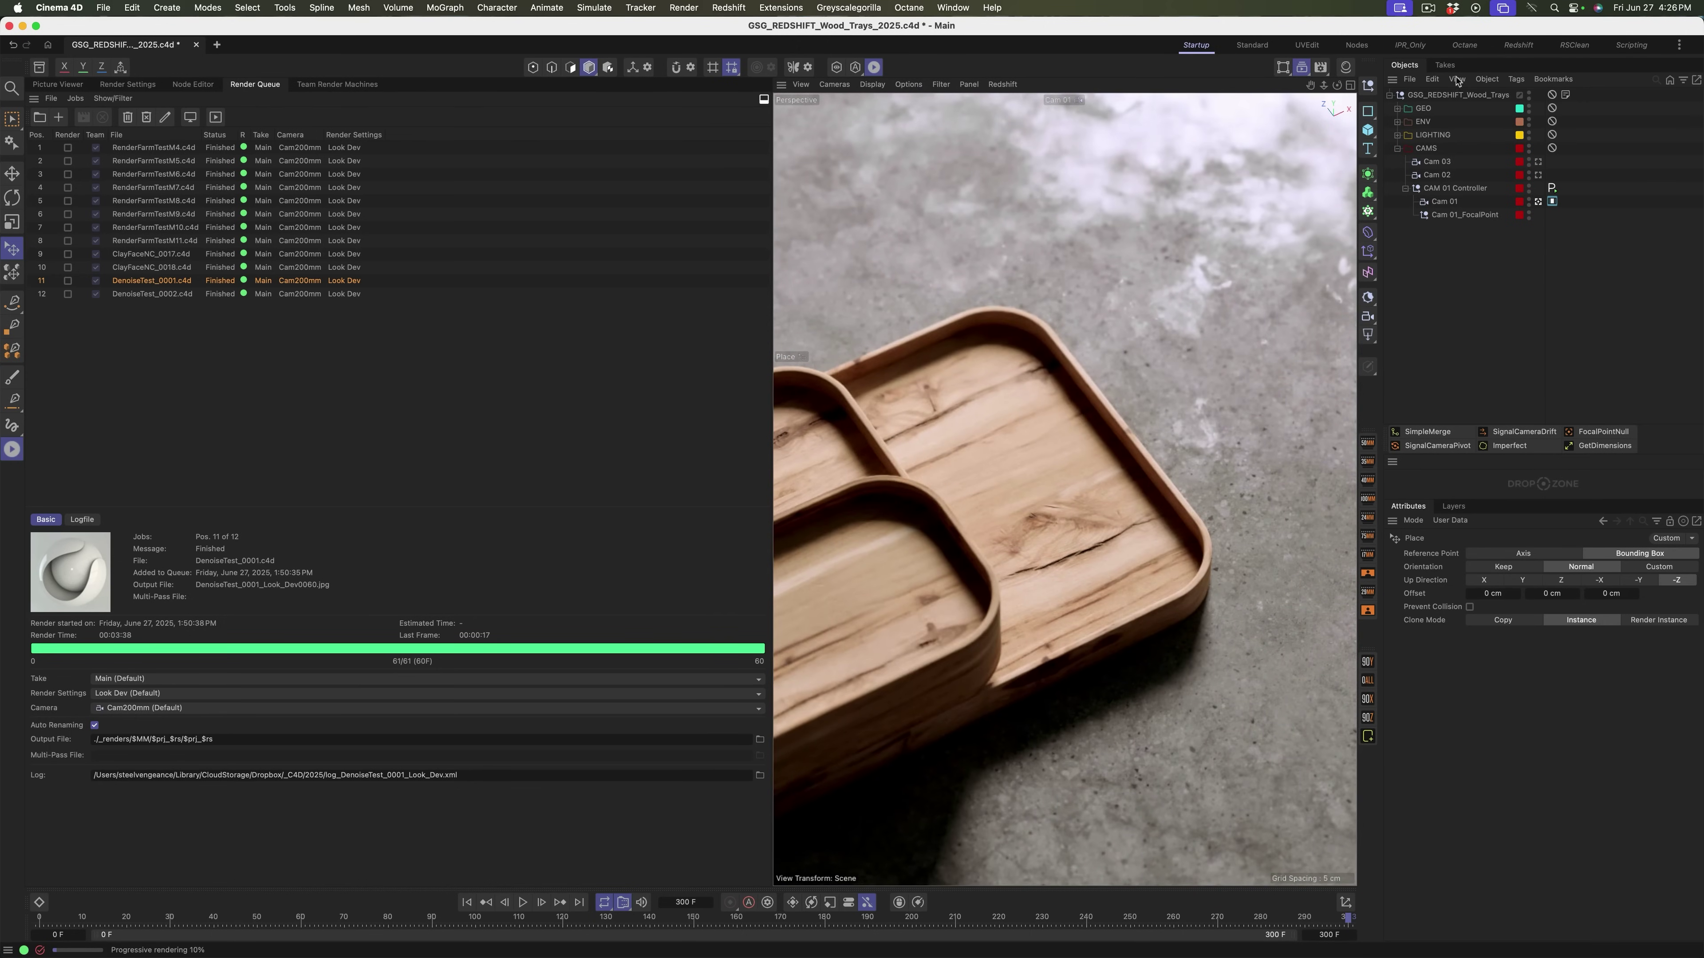
pyautogui.keyDown('alt'); pyautogui.moveTo(1076, 549); pyautogui.dragTo(1058, 453); pyautogui.keyUp('alt')
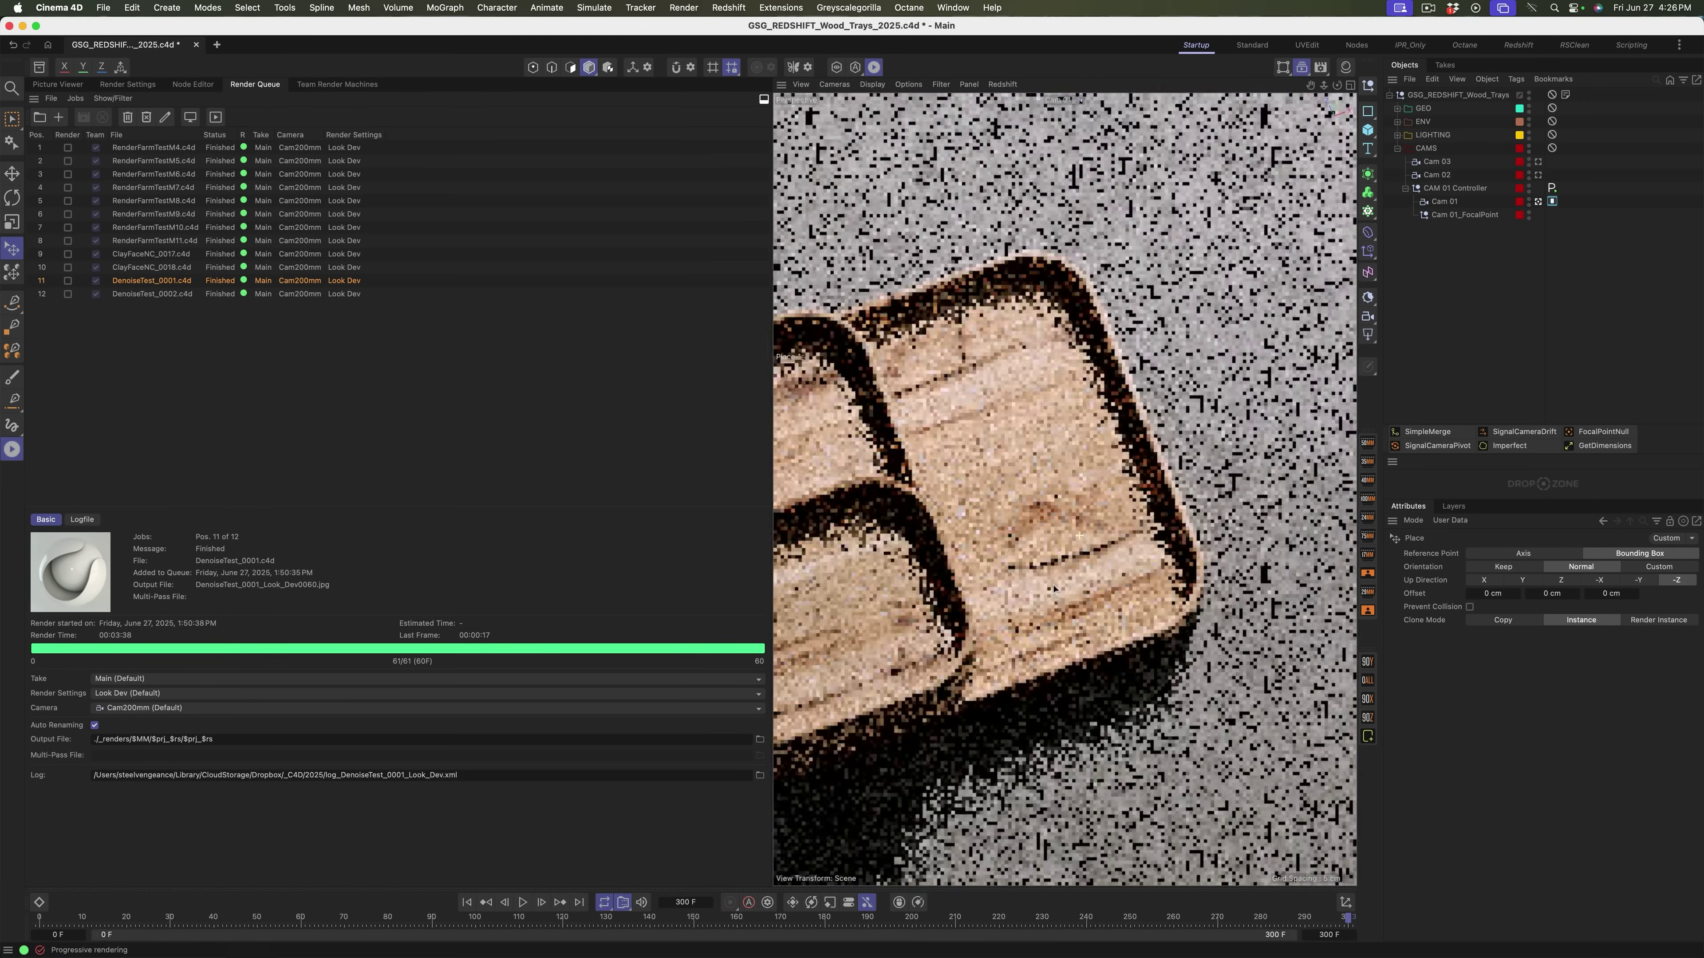
pyautogui.keyDown('alt'); pyautogui.moveTo(1099, 568); pyautogui.dragTo(1248, 535, button='right'); pyautogui.keyUp('alt')
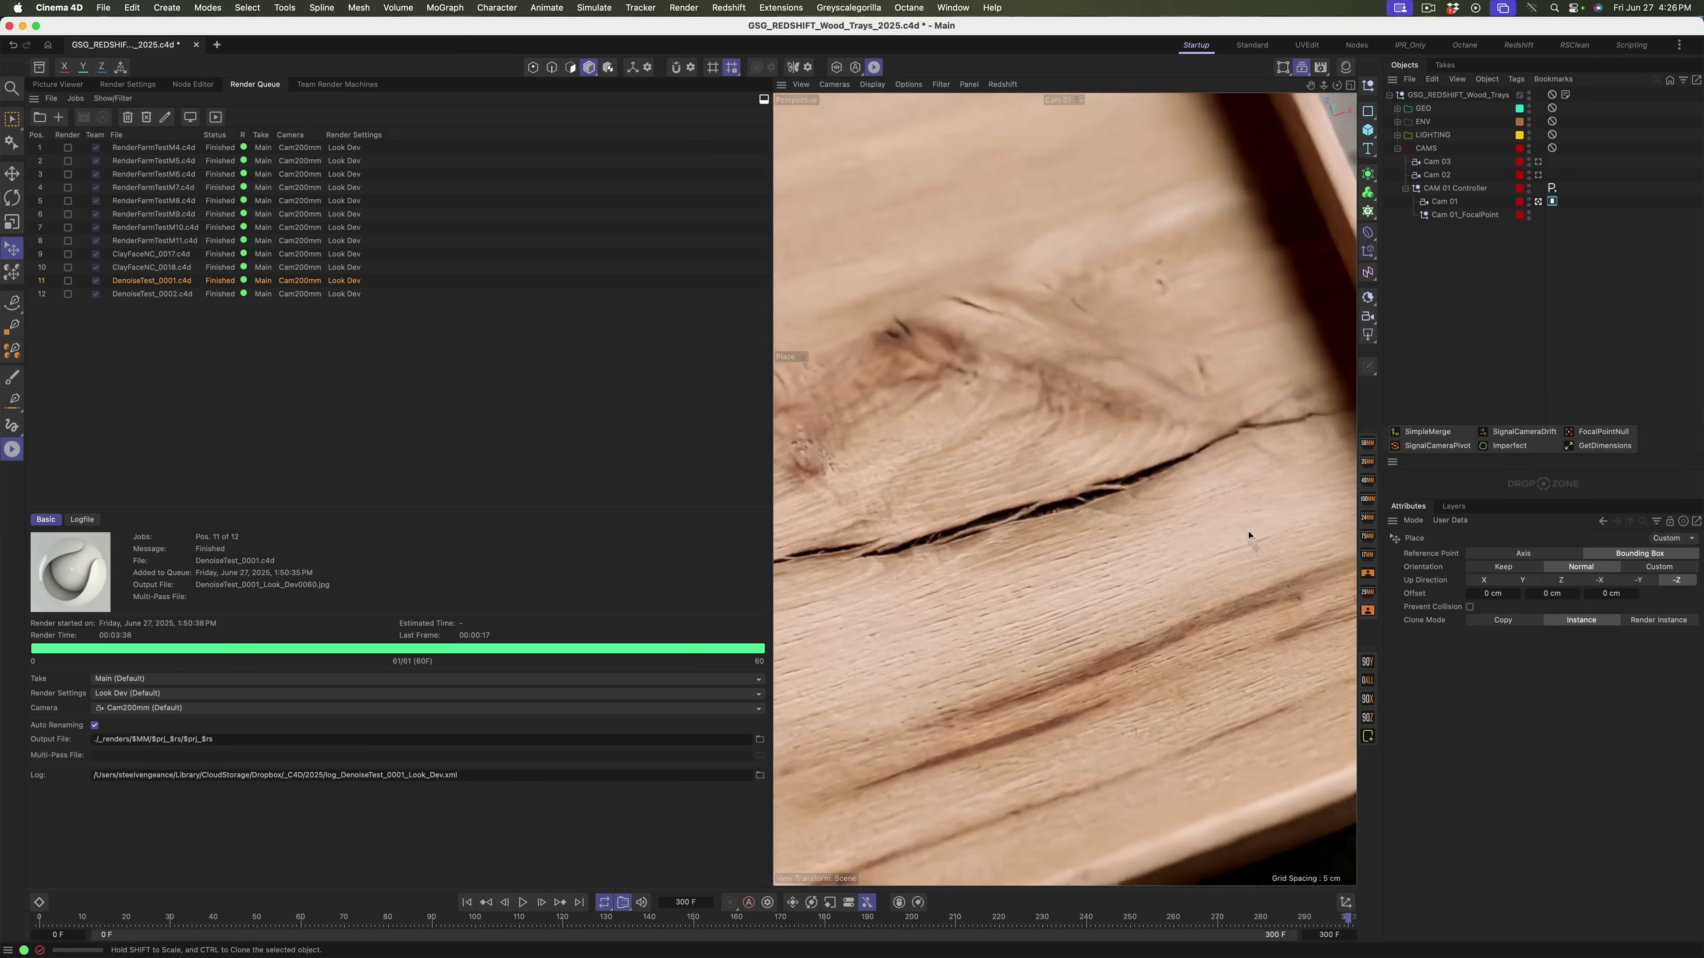
pyautogui.keyDown('alt'); pyautogui.moveTo(1200, 597); pyautogui.dragTo(1012, 474, button='middle'); pyautogui.keyUp('alt')
pyautogui.scroll(-3, 1013, 478)
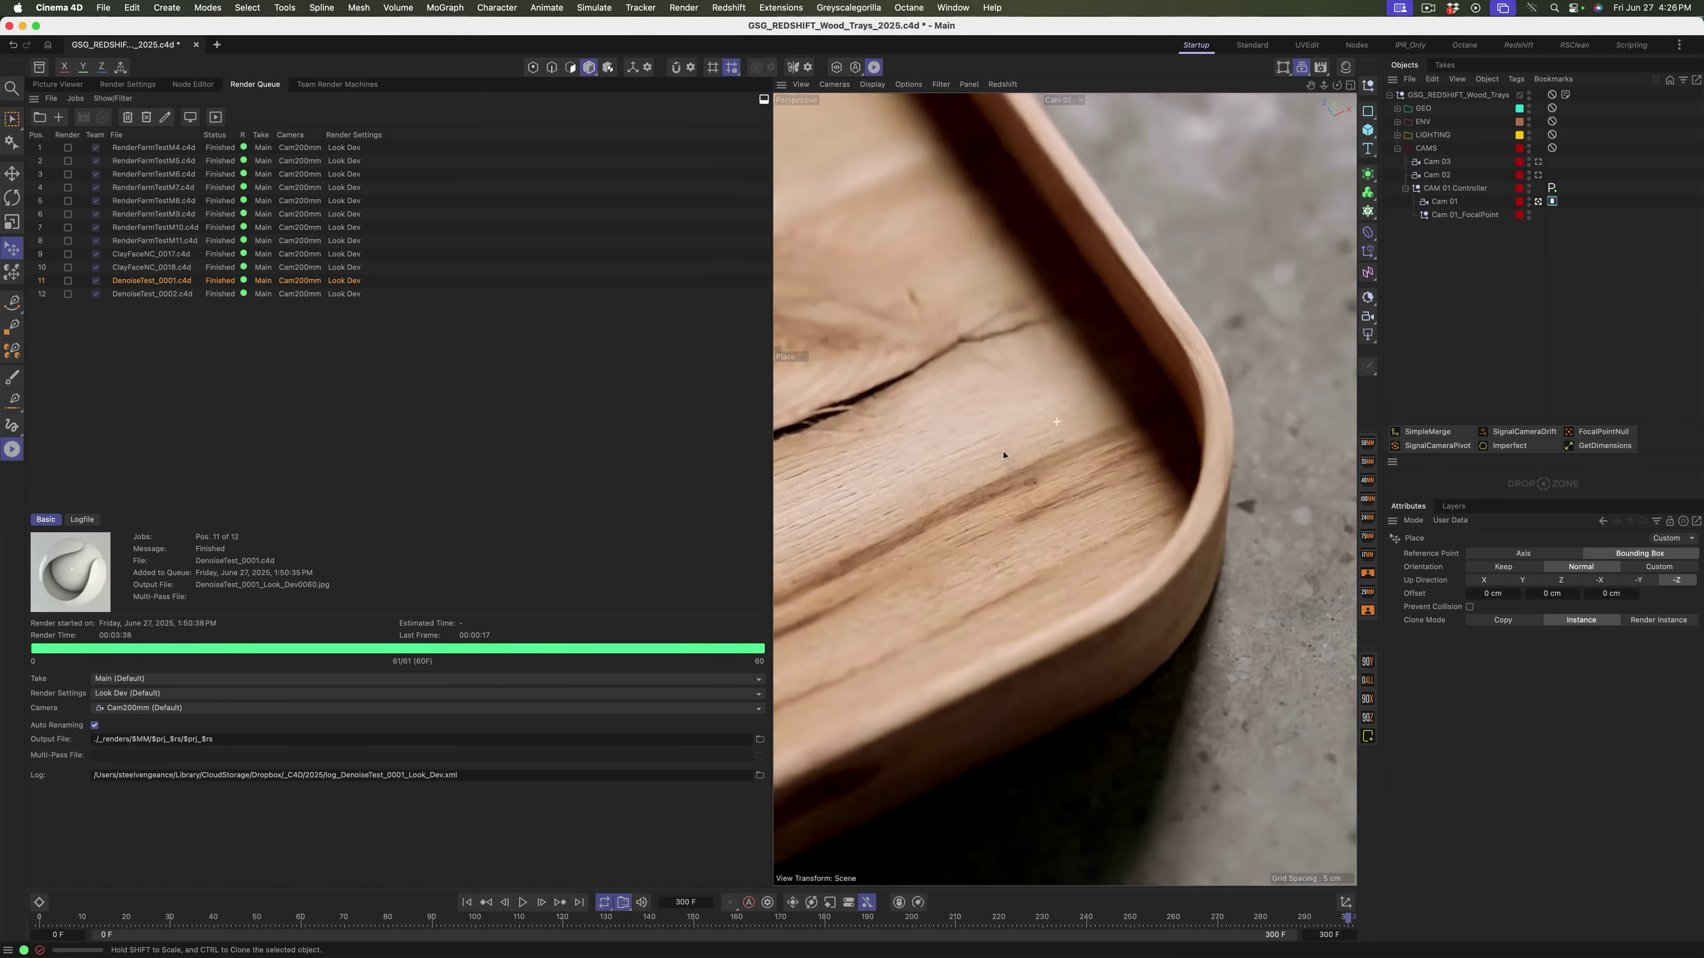
pyautogui.scroll(-3, 1013, 478)
pyautogui.moveTo(772, 411); pyautogui.dragTo(908, 395)
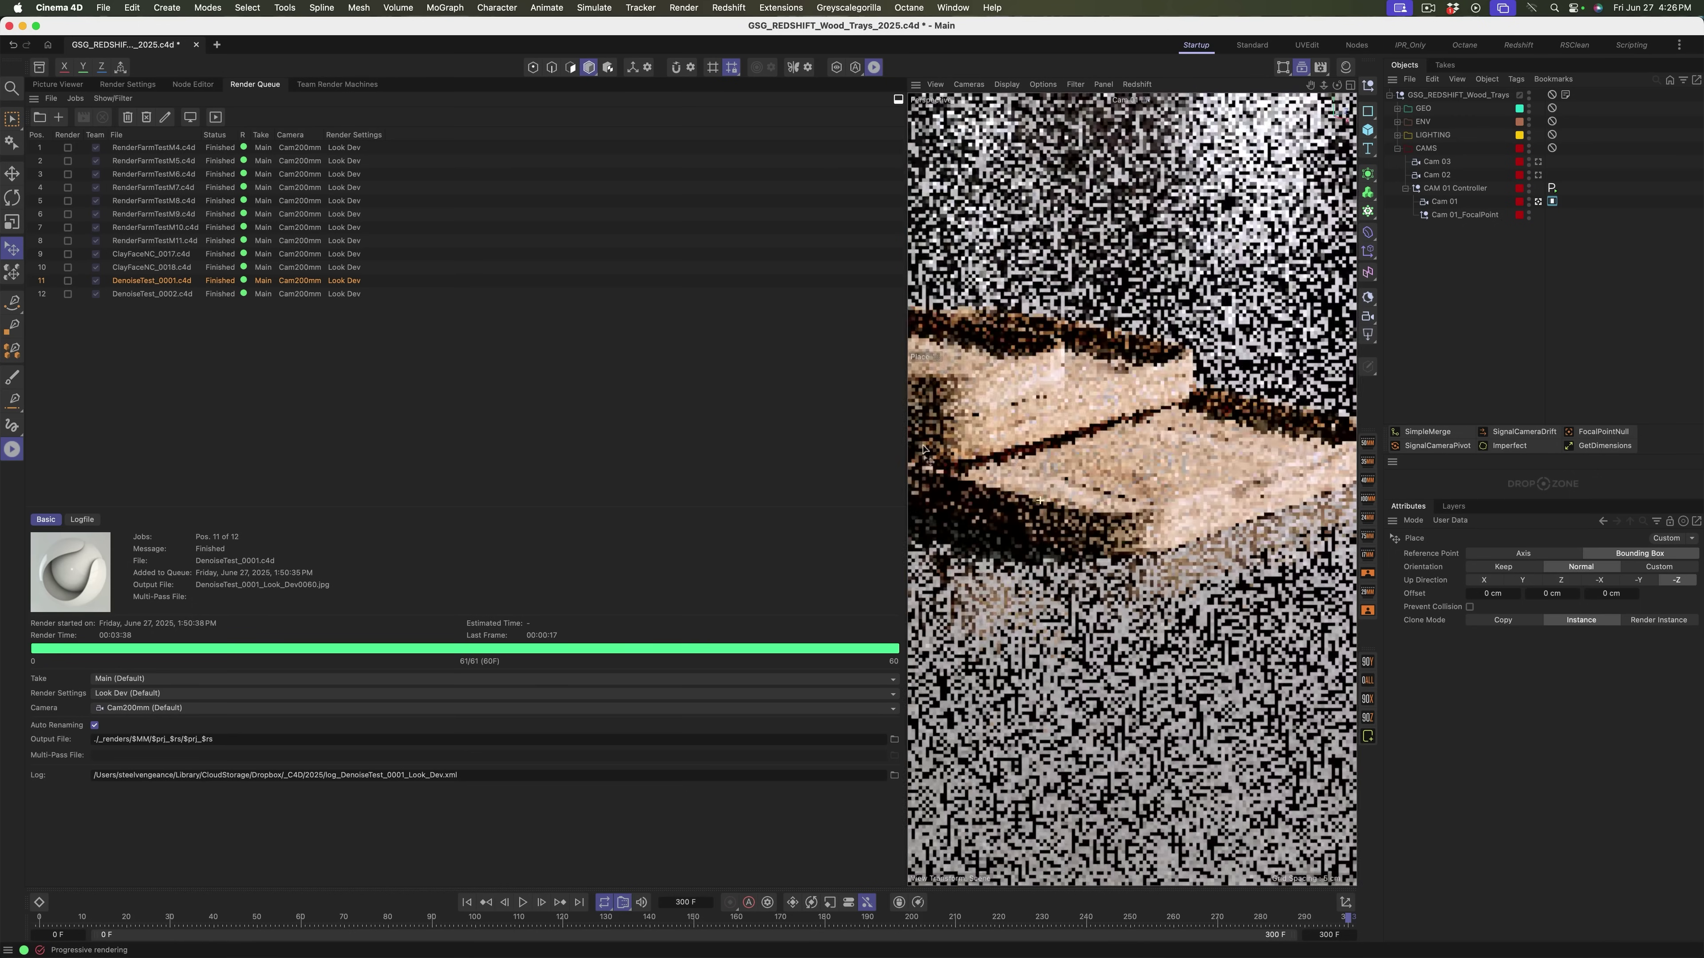
pyautogui.keyDown('alt'); pyautogui.moveTo(924, 449); pyautogui.dragTo(1099, 581); pyautogui.keyUp('alt')
pyautogui.keyDown('alt'); pyautogui.moveTo(1109, 582); pyautogui.dragTo(1241, 524, button='right'); pyautogui.keyUp('alt')
pyautogui.keyDown('alt'); pyautogui.moveTo(1148, 567); pyautogui.dragTo(1160, 457, button='middle'); pyautogui.keyUp('alt')
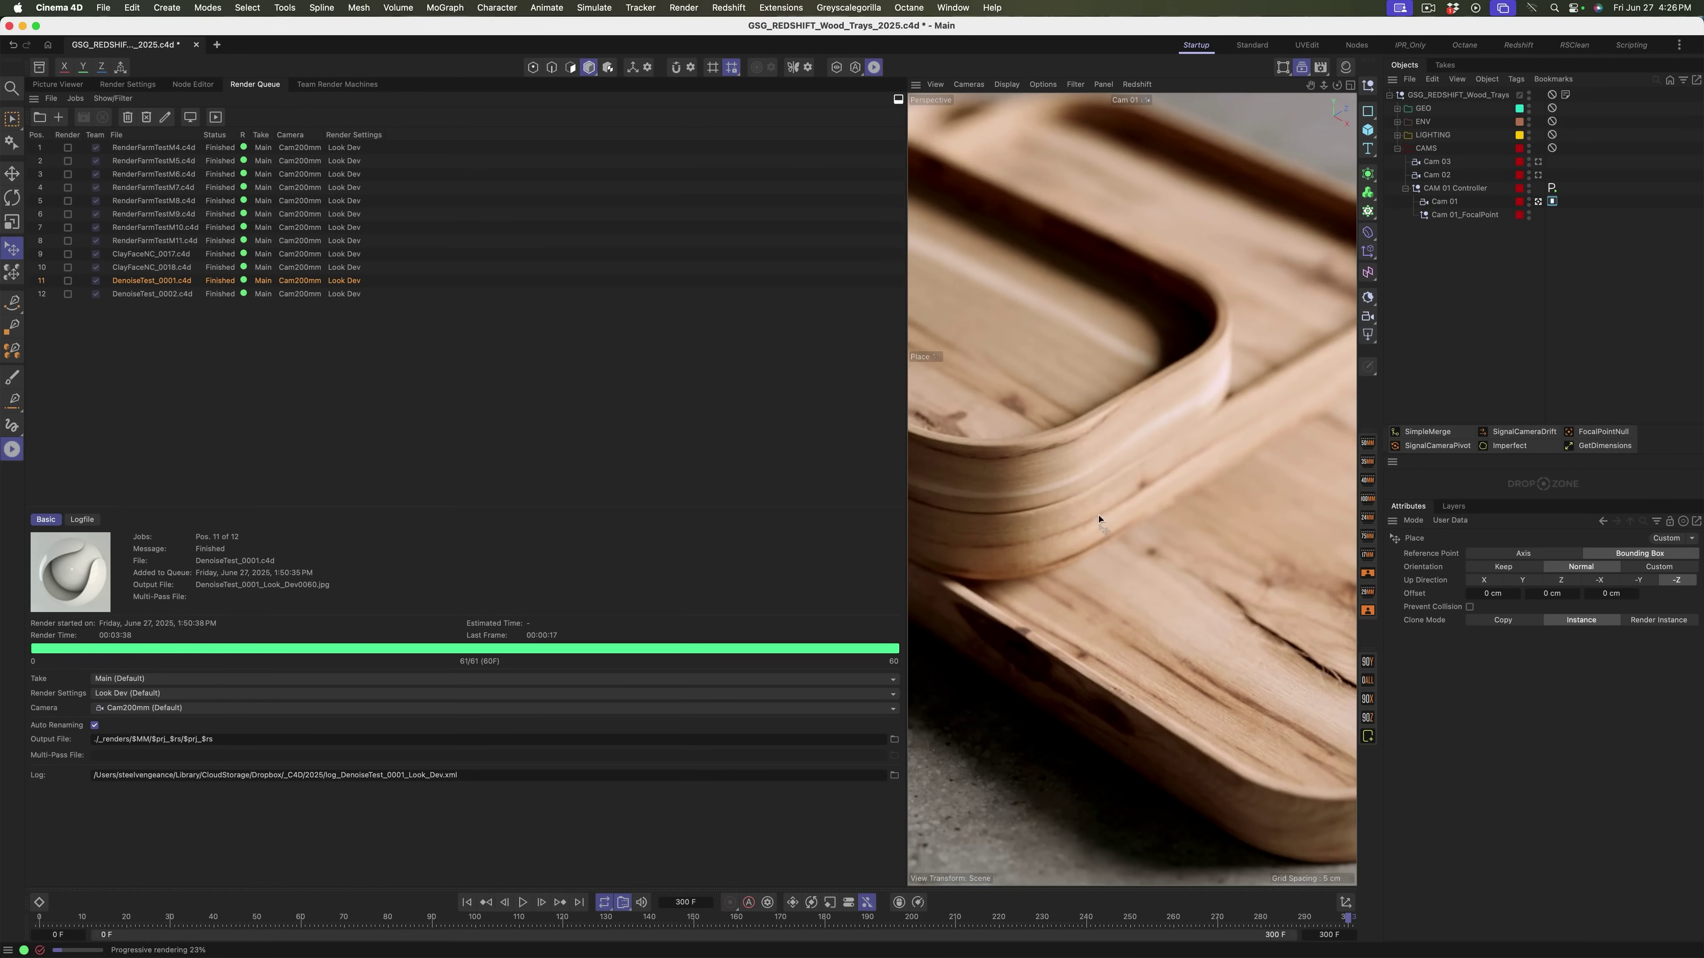
# Set the Light_Controller null's heading rotation to -159° to relight the trays
pyautogui.click(1397, 135)
pyautogui.click(1445, 149)
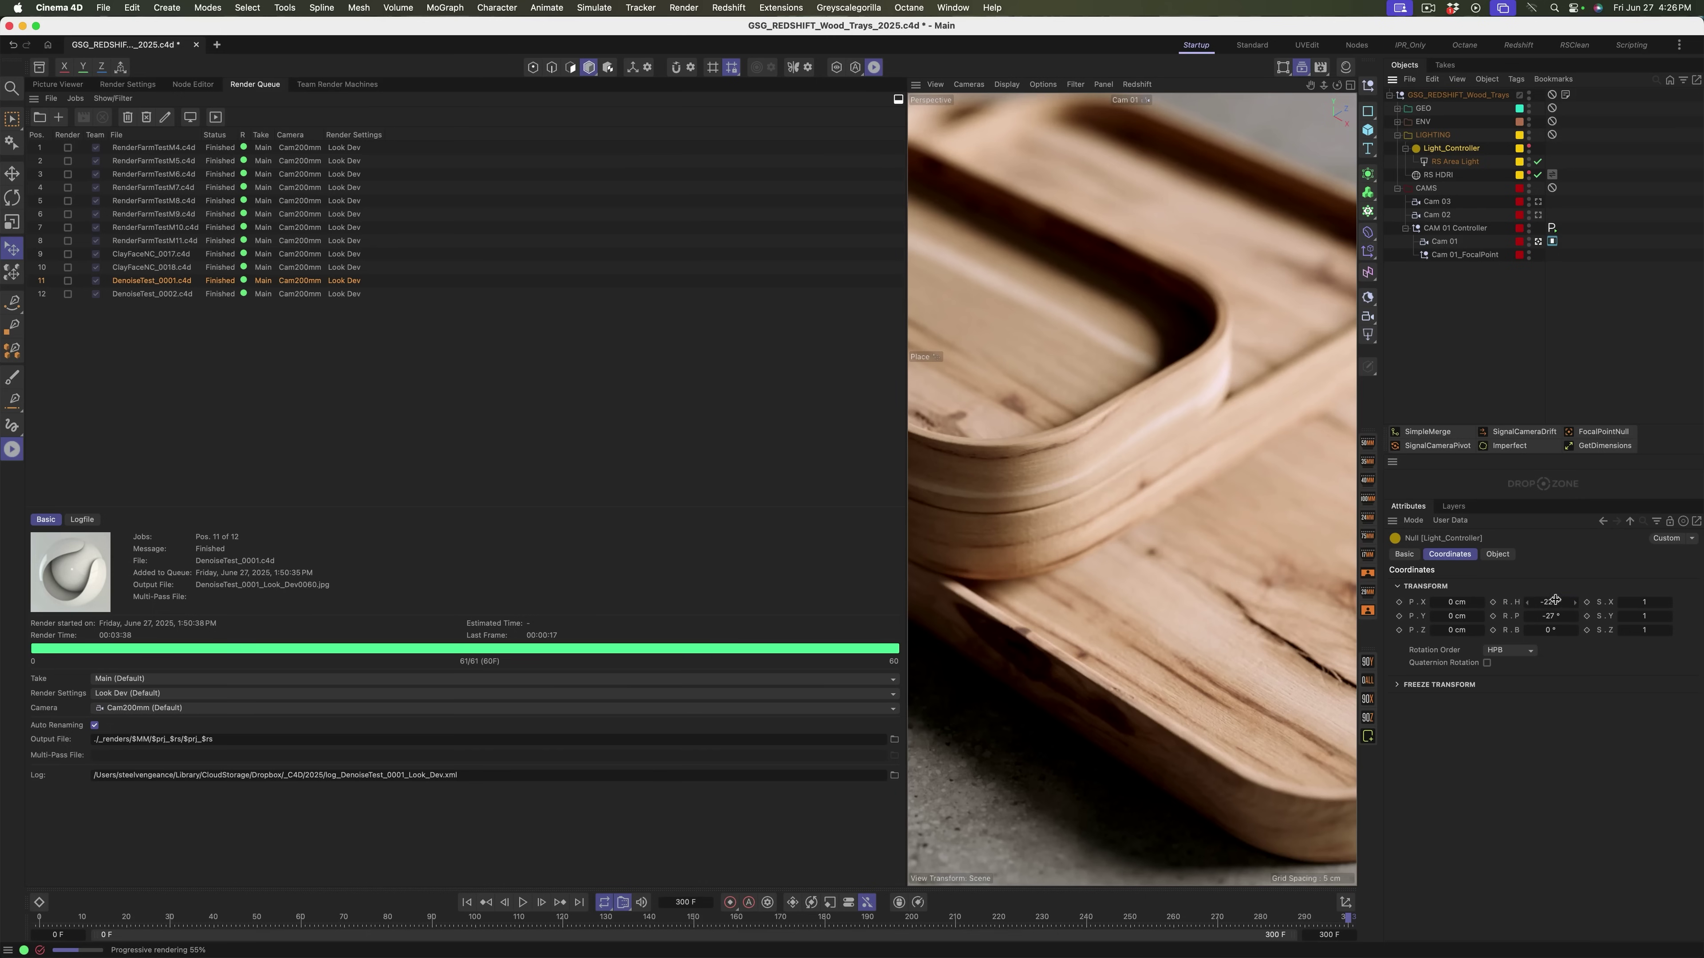
pyautogui.moveTo(1569, 599); pyautogui.dragTo(1576, 597)
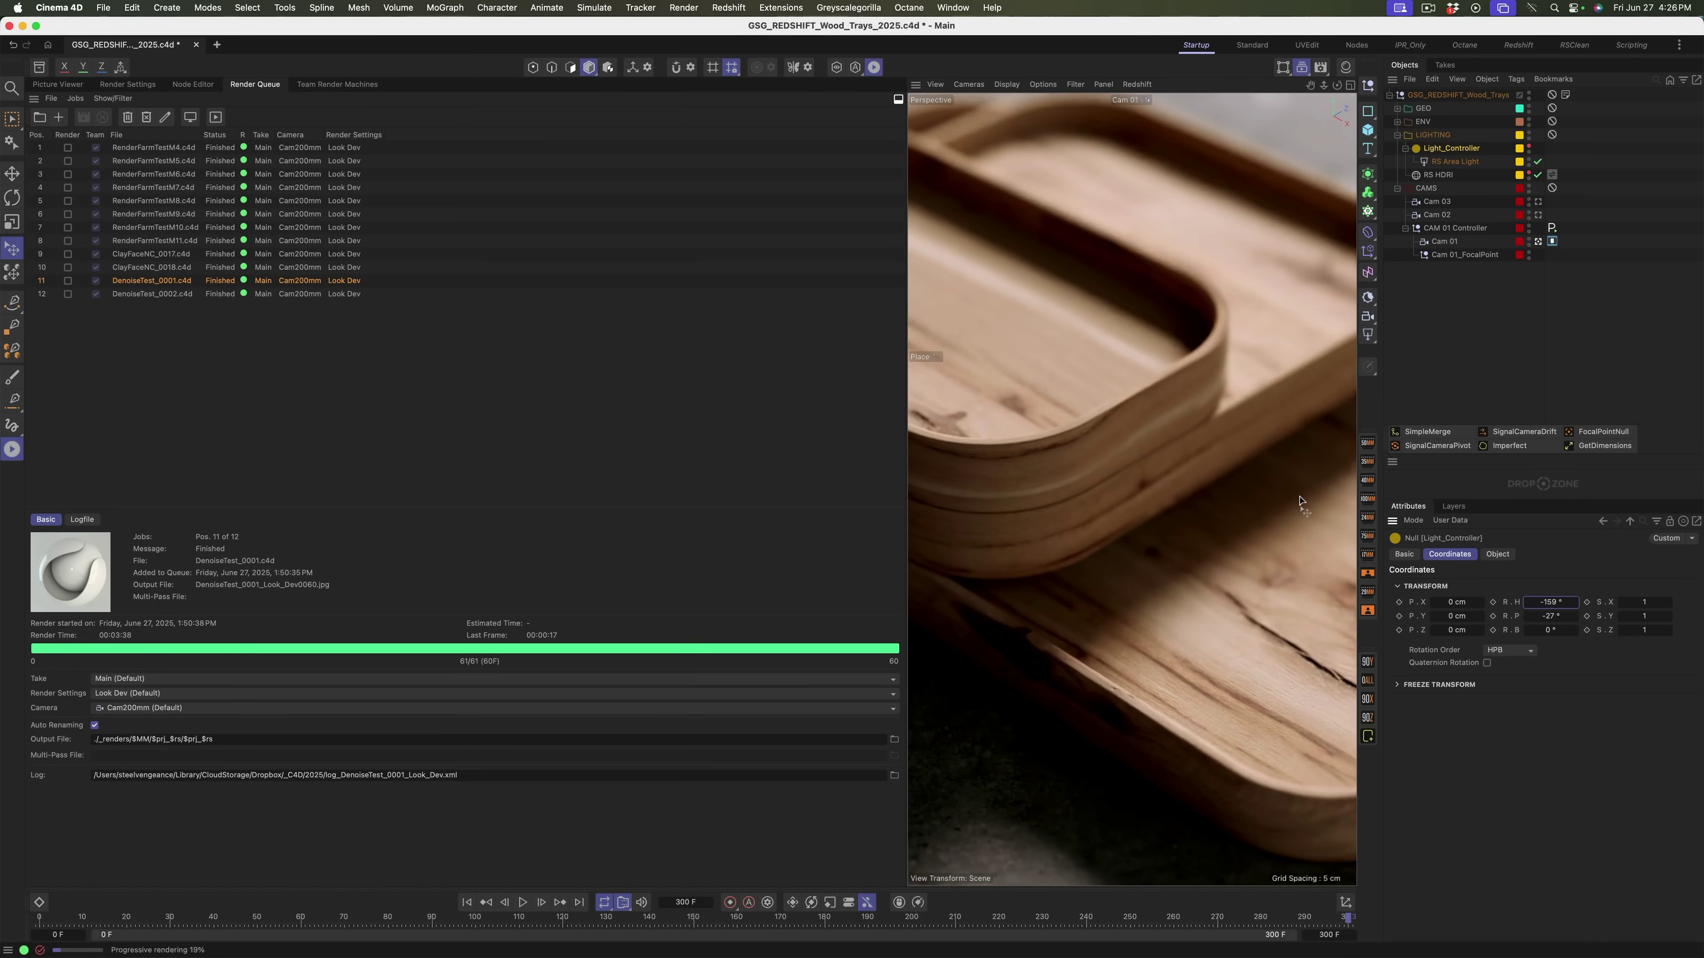
# Widen the viewport and examine the relit trays in the live render from several distances and angles
pyautogui.moveTo(909, 409); pyautogui.dragTo(609, 411)
pyautogui.press('super+z')
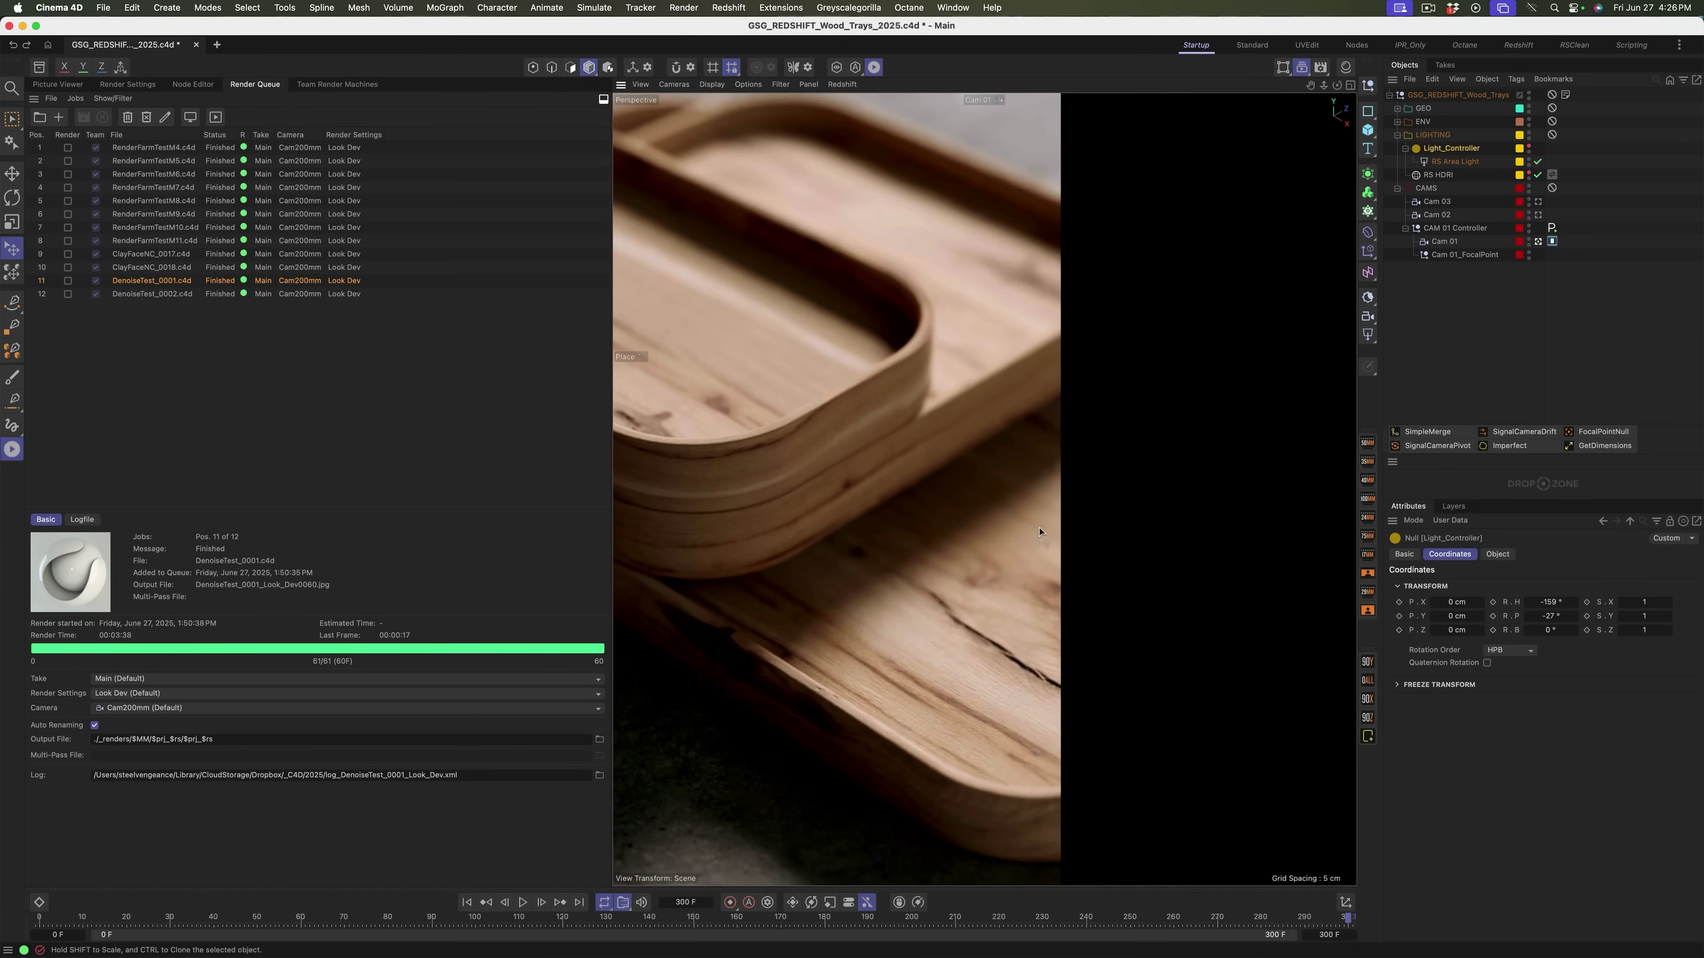
pyautogui.scroll(3, 1026, 526)
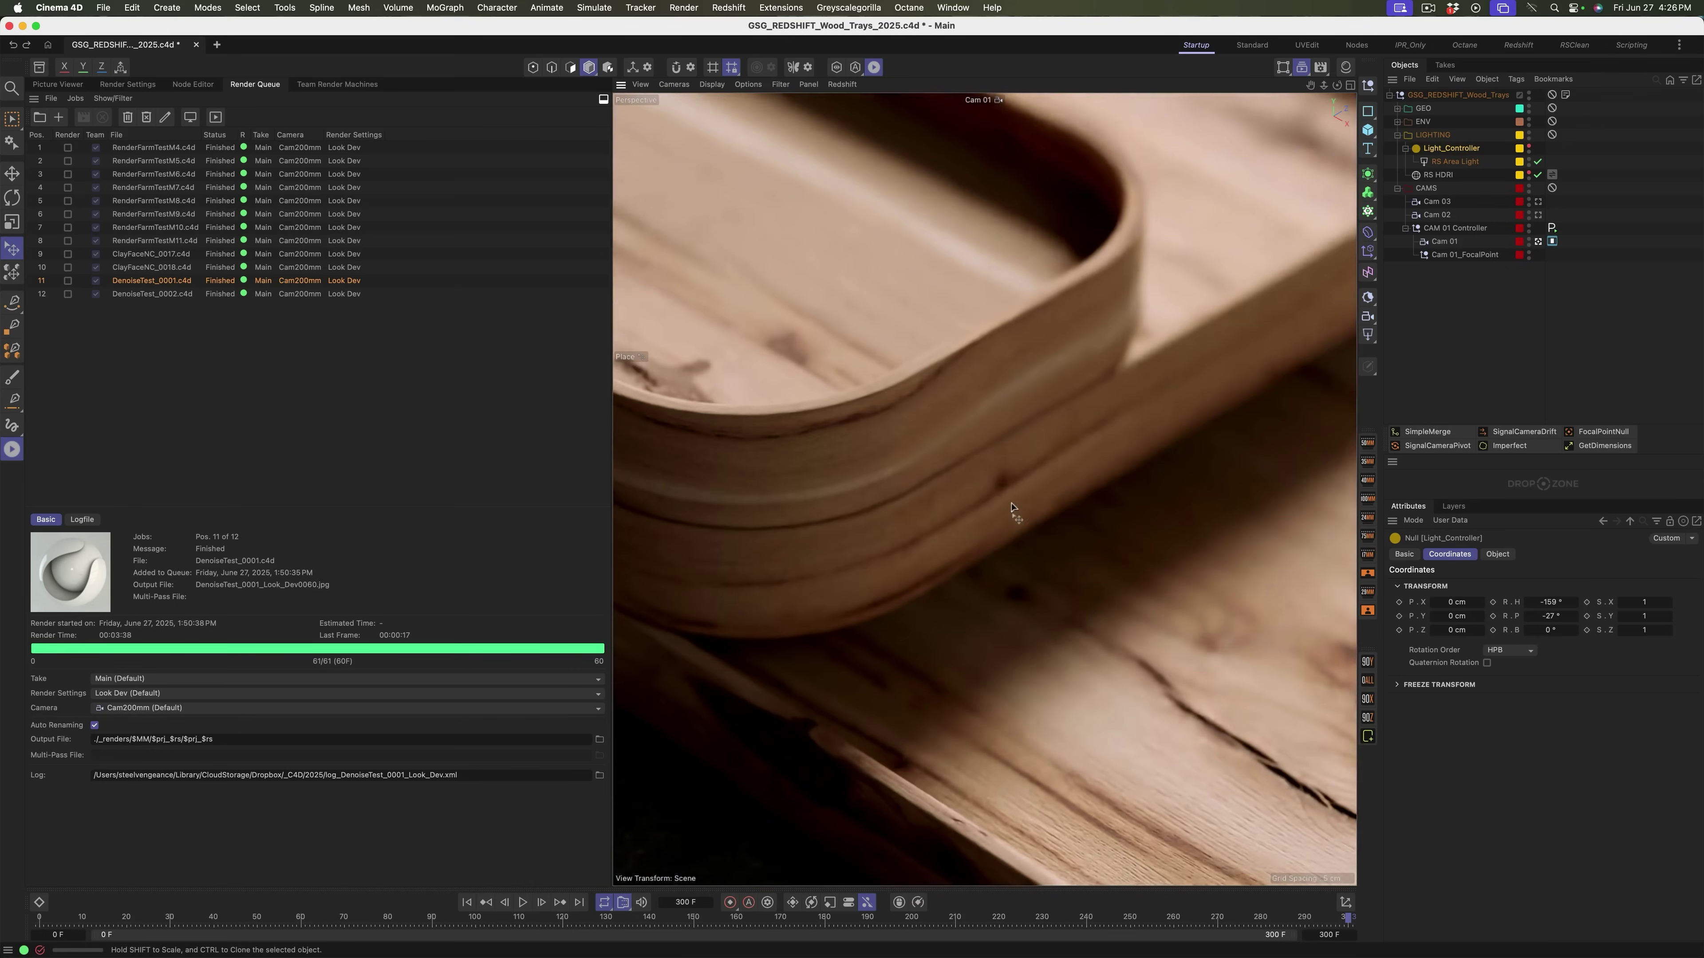
pyautogui.keyDown('alt'); pyautogui.moveTo(1067, 404); pyautogui.dragTo(912, 404, button='right'); pyautogui.keyUp('alt')
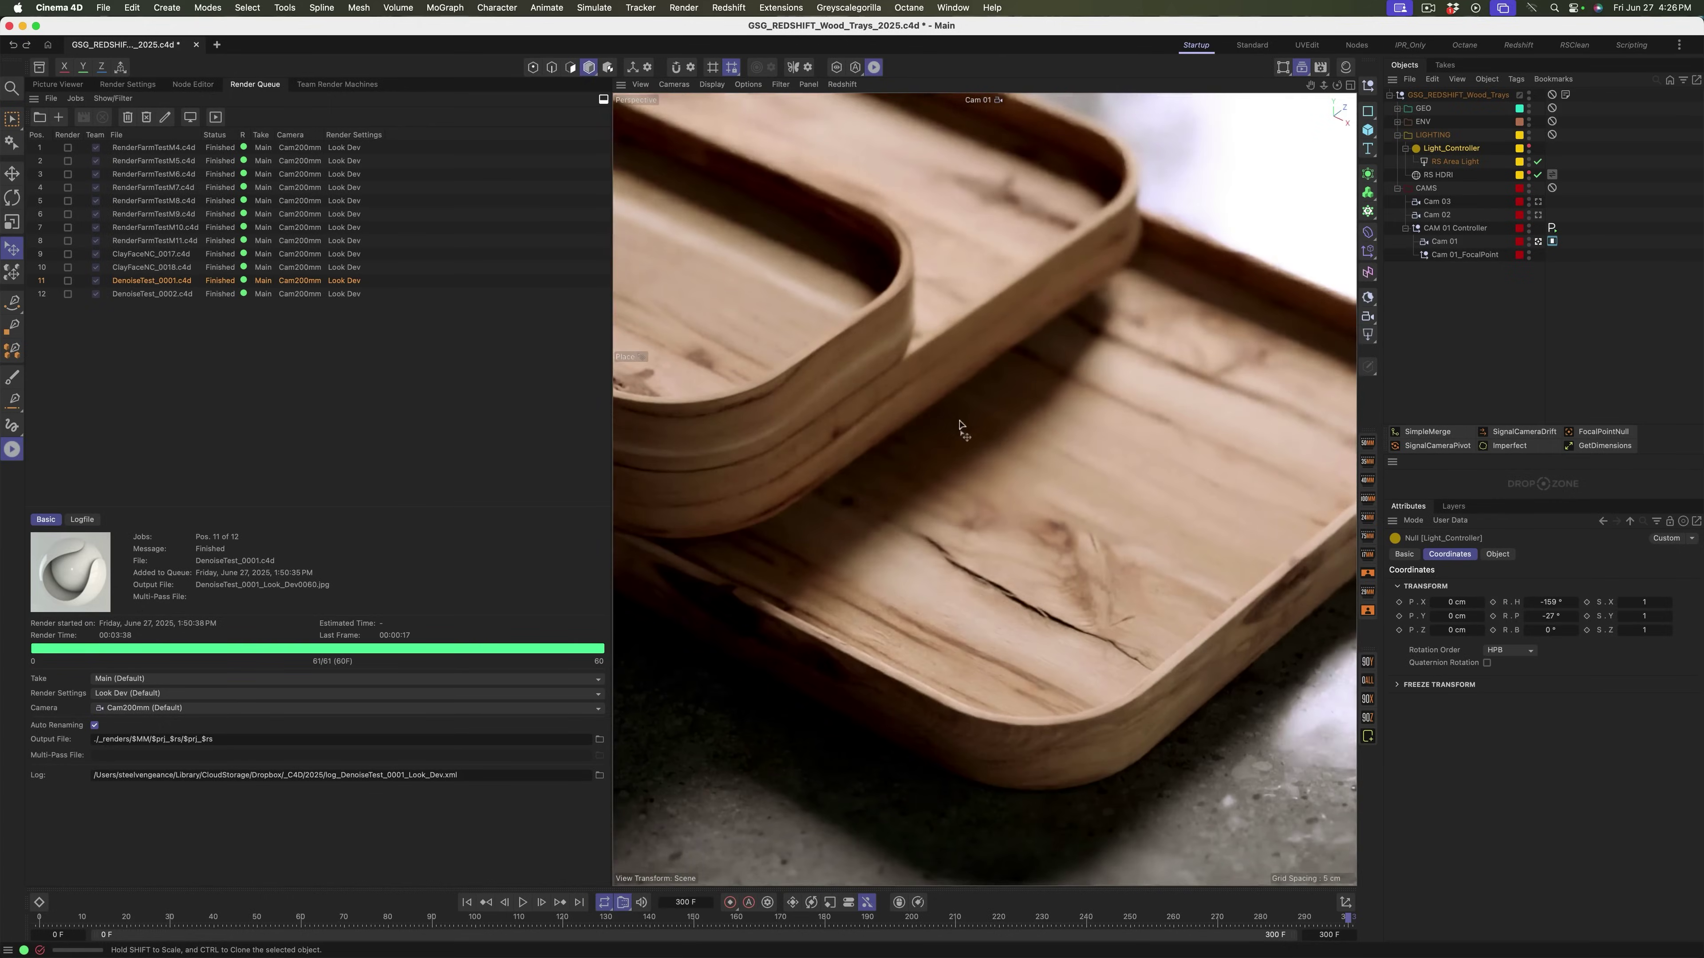
pyautogui.keyDown('alt'); pyautogui.moveTo(941, 475); pyautogui.dragTo(1075, 433); pyautogui.keyUp('alt')
pyautogui.keyDown('alt'); pyautogui.moveTo(1052, 489); pyautogui.dragTo(853, 489); pyautogui.keyUp('alt')
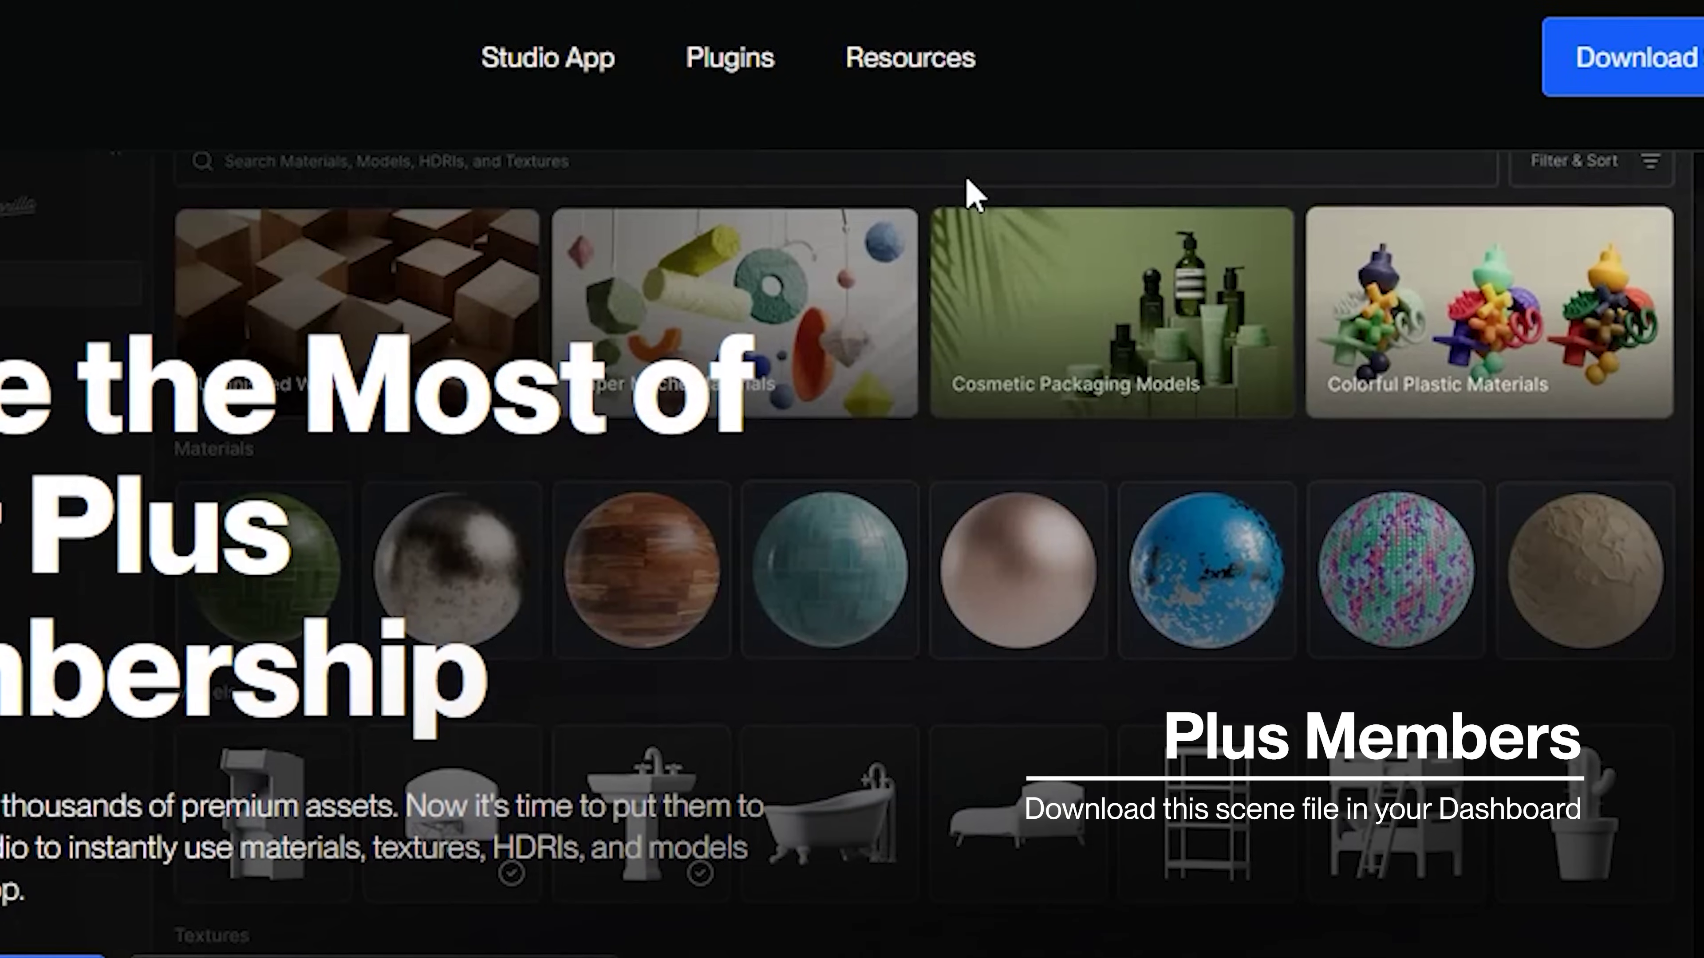
pyautogui.moveTo(906, 103)
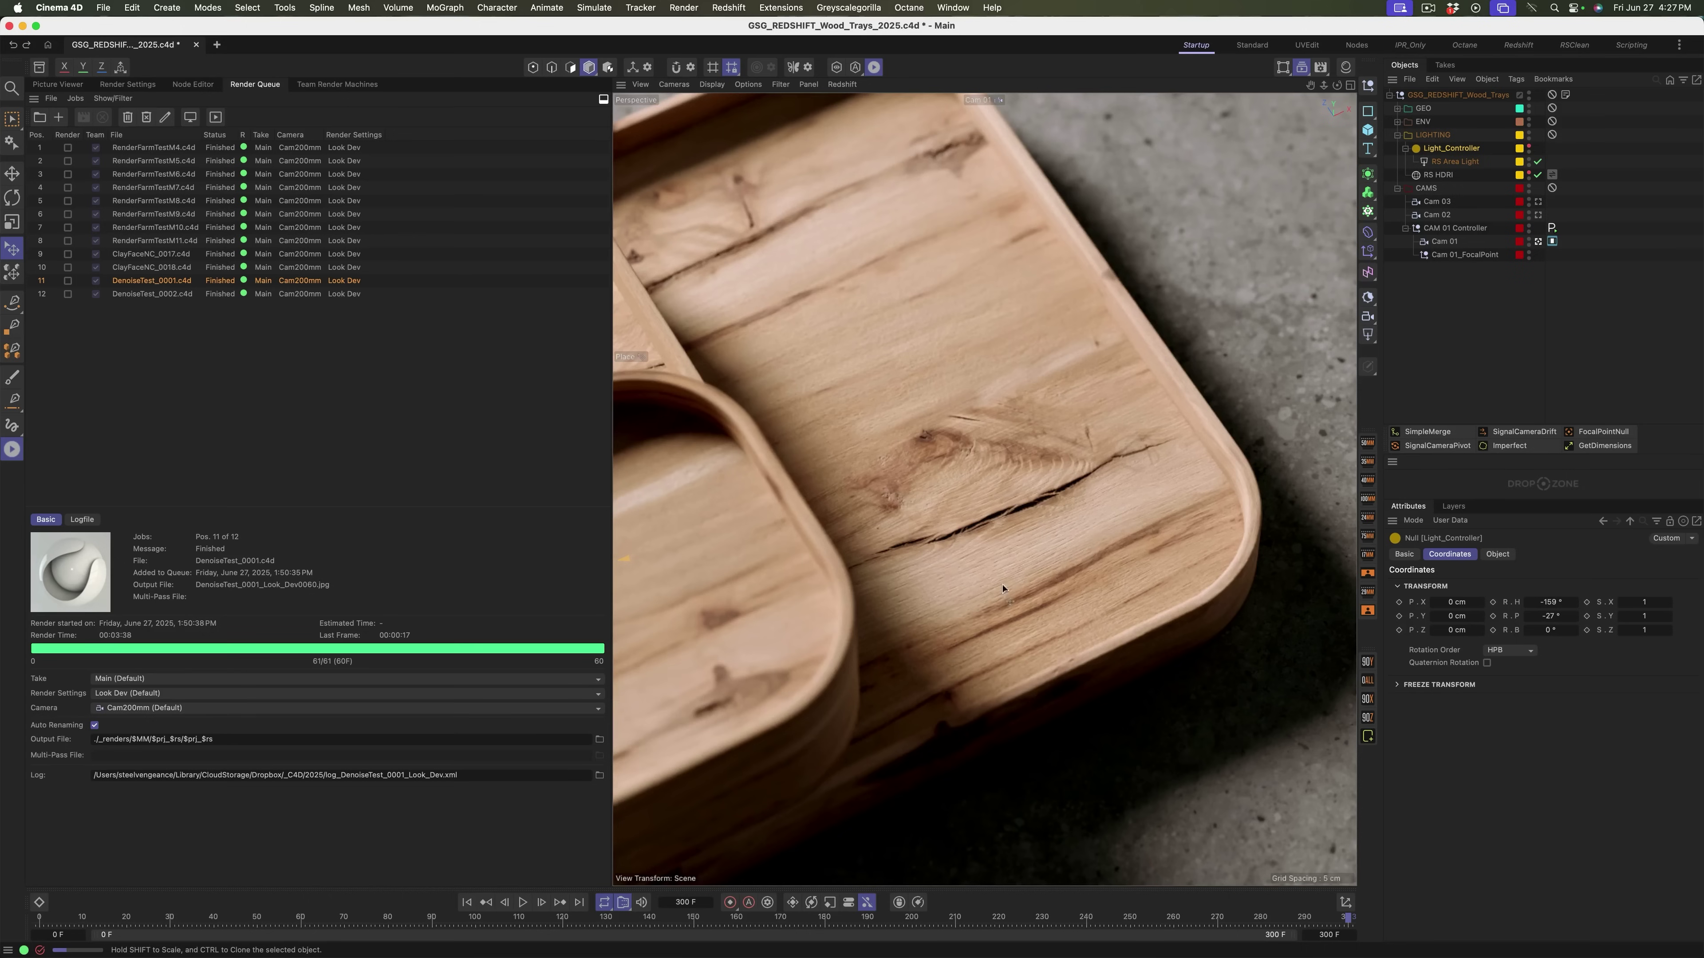
# Switch to the RSClean interface layout and undo the Light_Controller null's last rotation change
pyautogui.moveTo(1003, 588)
pyautogui.keyDown('alt'); pyautogui.mouseDown()
pyautogui.moveTo(1033, 557)
pyautogui.moveTo(1028, 586)
pyautogui.mouseUp(); pyautogui.keyUp('alt')
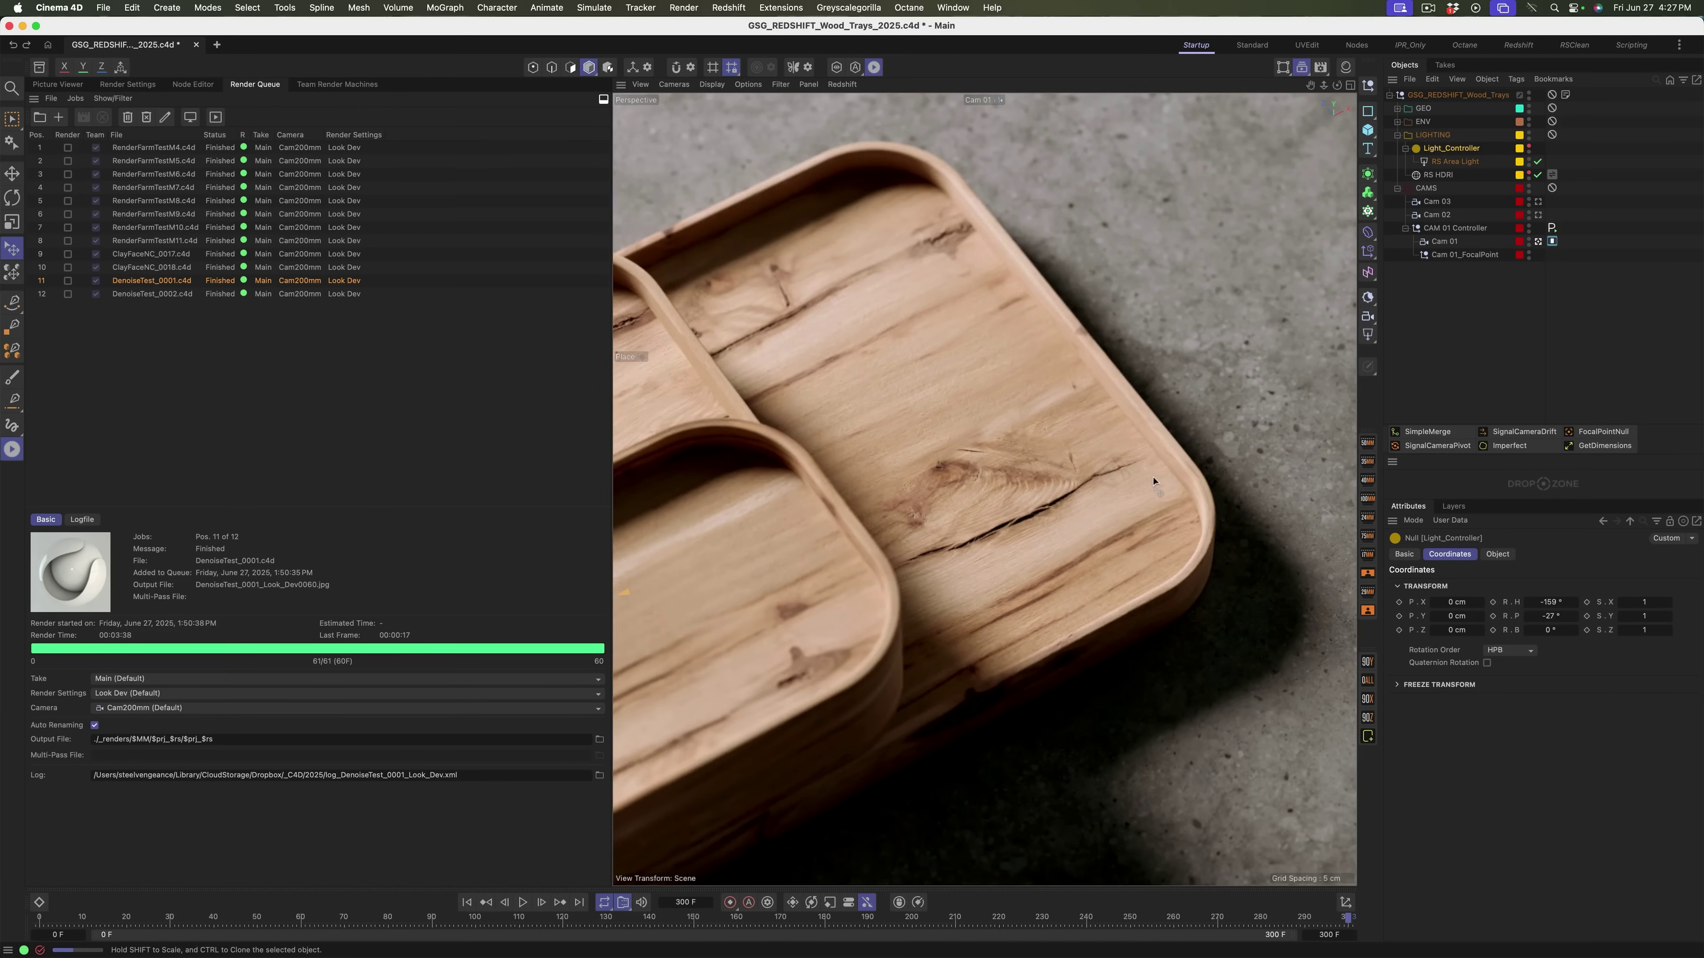
pyautogui.click(1574, 45)
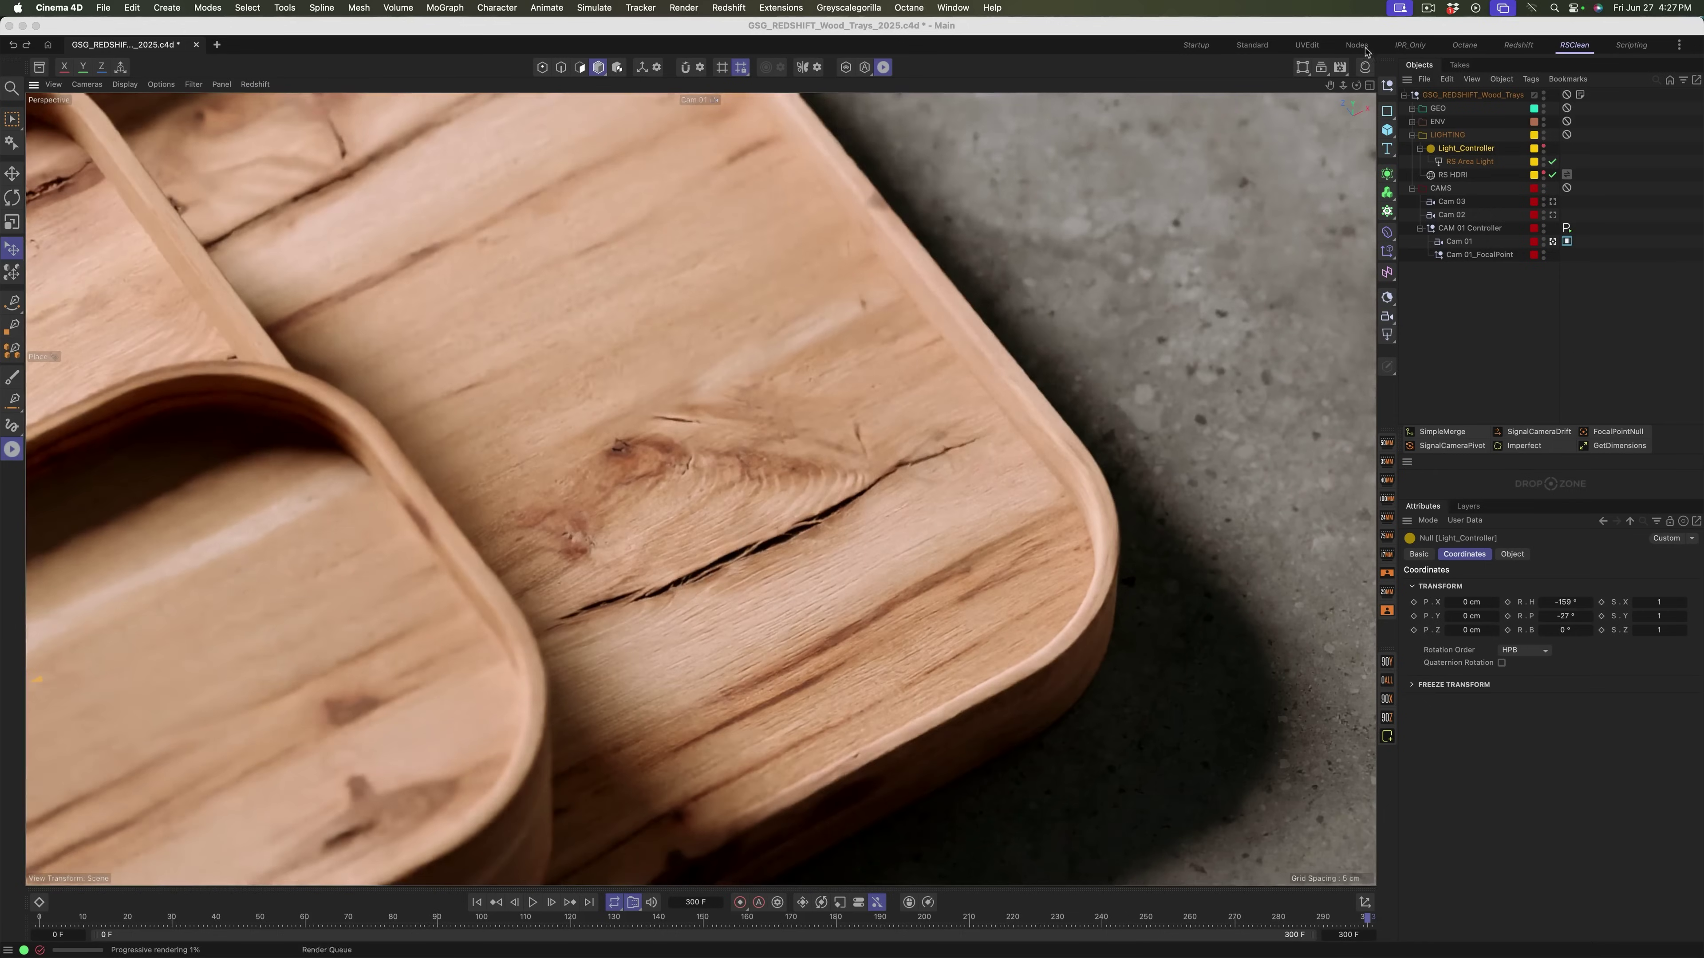
pyautogui.click(663, 514)
pyautogui.press('super+z')
pyautogui.press('super+z')
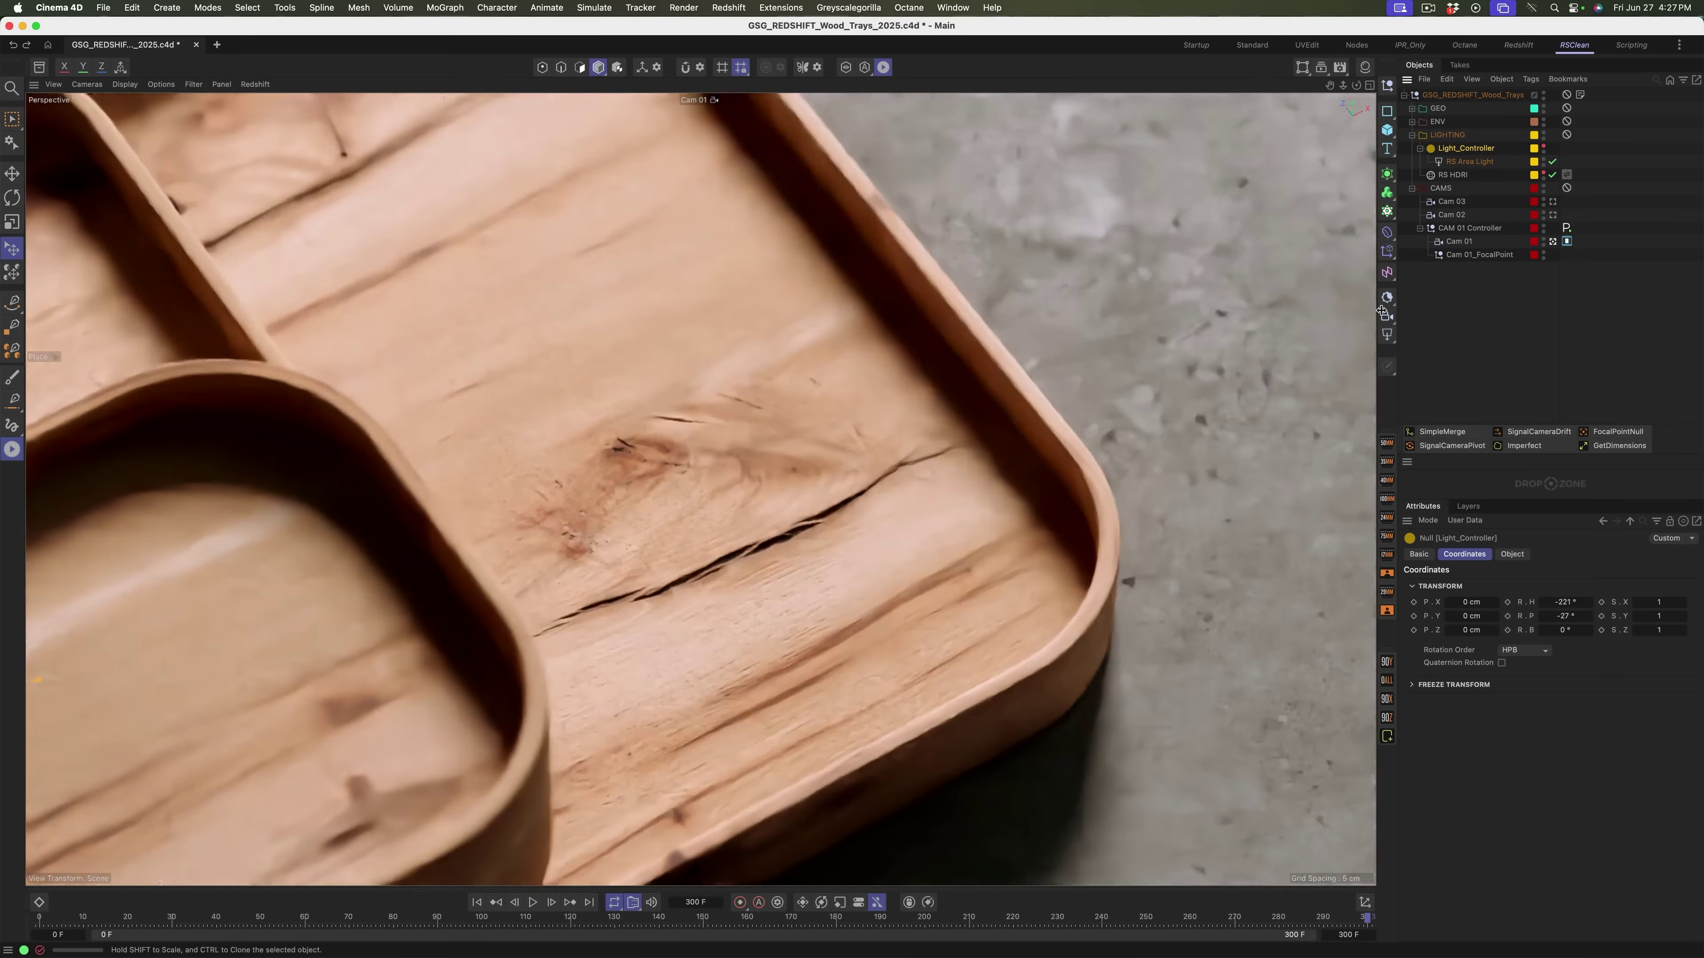
# Examine the wooden trays' live render in the larger viewport from low and high angles and at different distances
pyautogui.keyDown('alt'); pyautogui.moveTo(1027, 537); pyautogui.dragTo(770, 462); pyautogui.keyUp('alt')
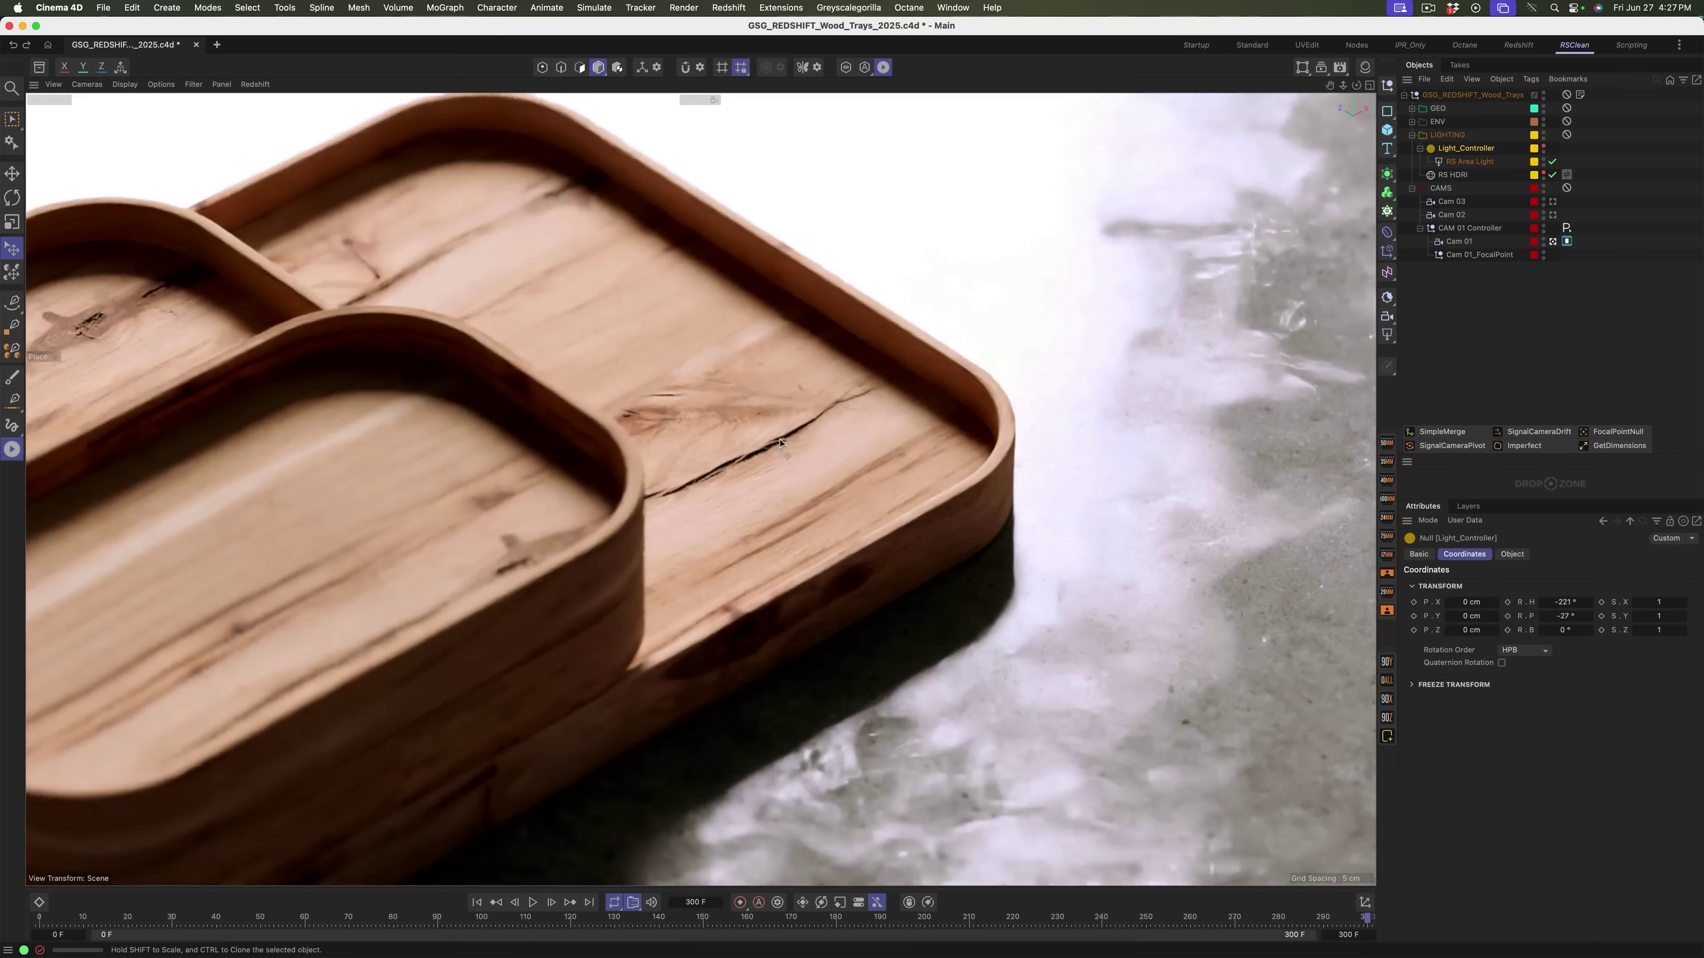
pyautogui.scroll(5, 790, 478)
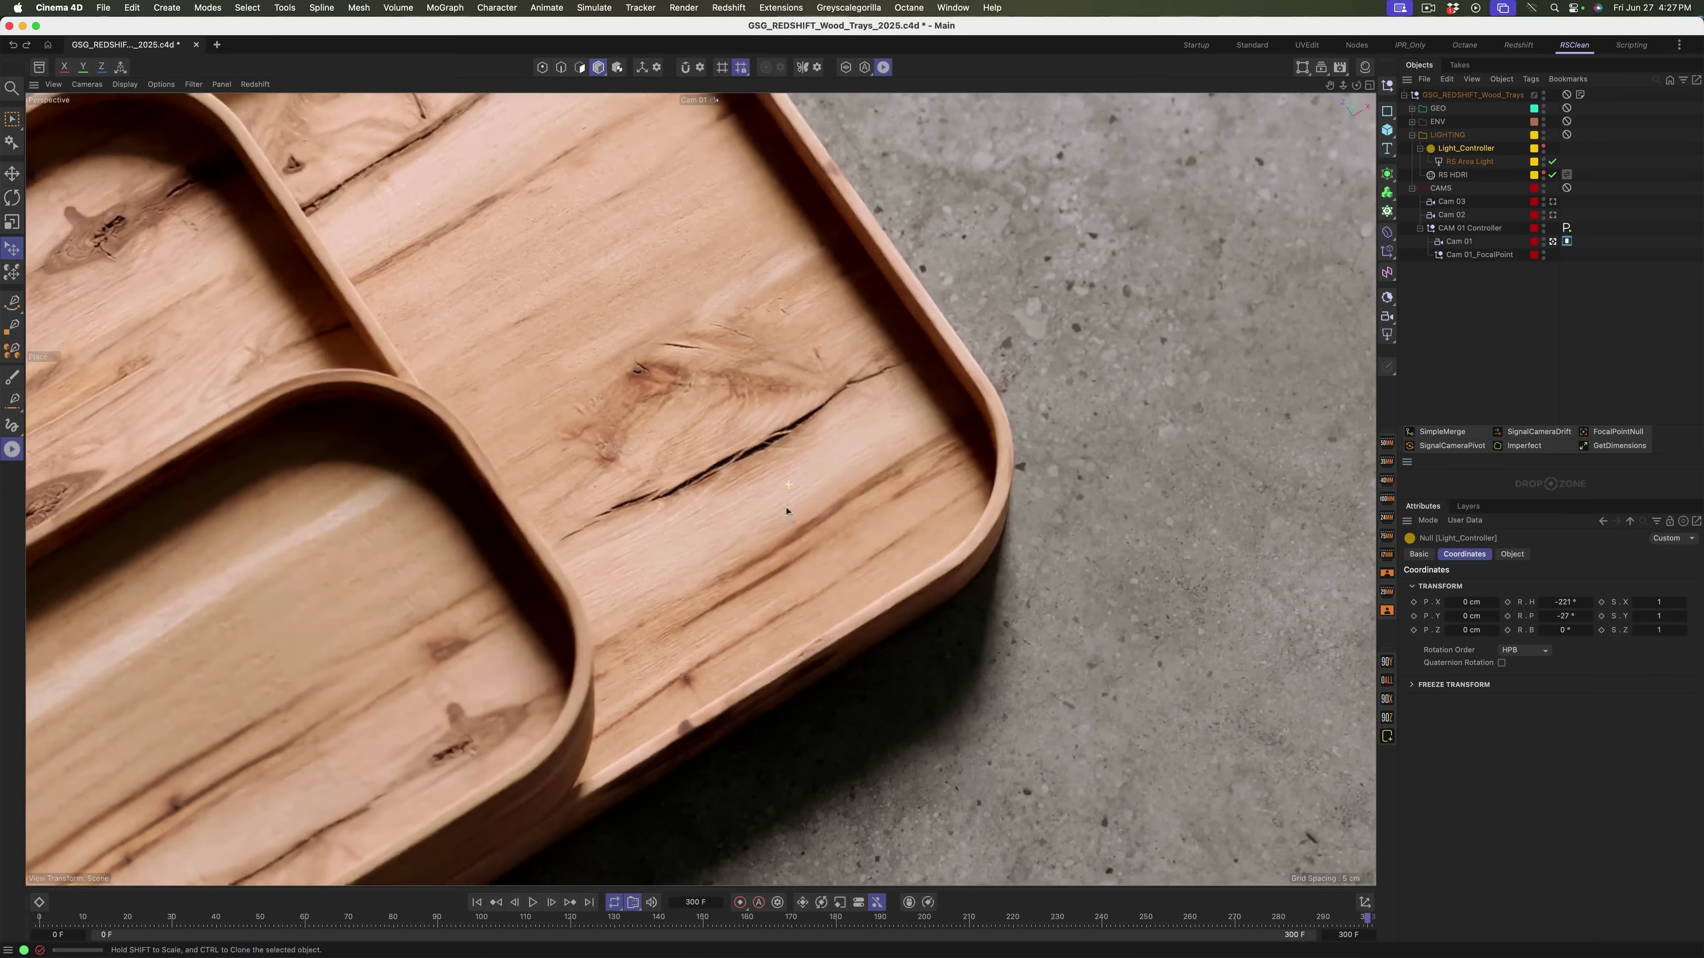
pyautogui.keyDown('alt'); pyautogui.moveTo(788, 506); pyautogui.dragTo(815, 454); pyautogui.keyUp('alt')
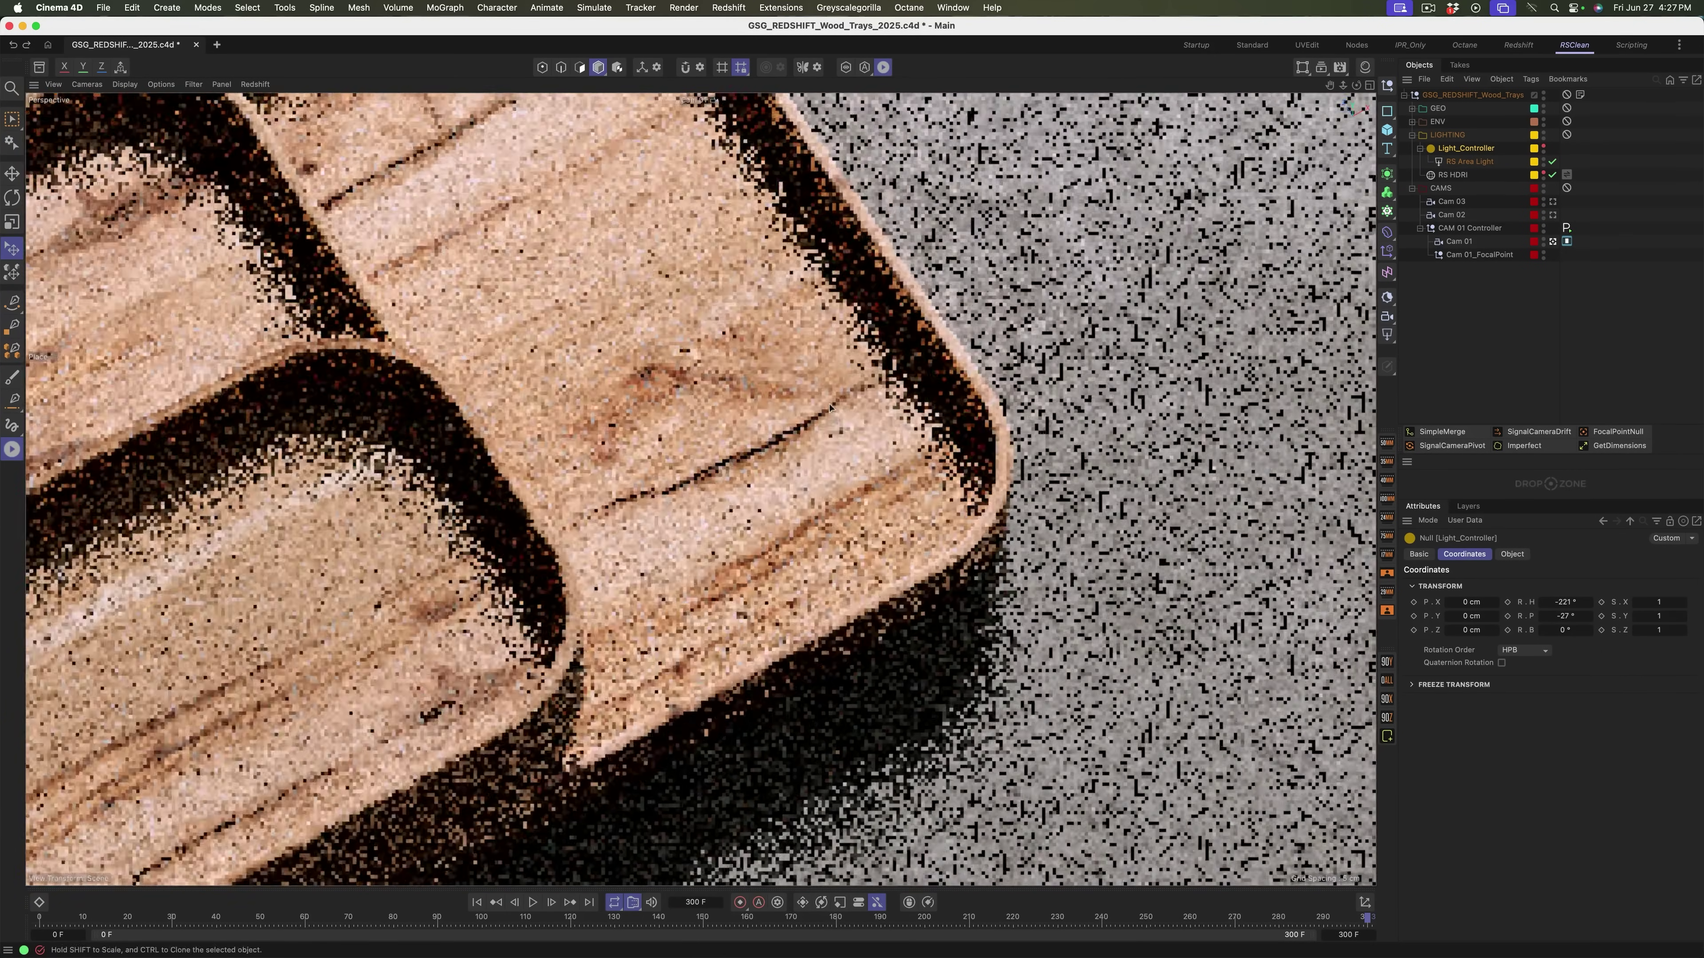
pyautogui.keyDown('alt'); pyautogui.moveTo(853, 431); pyautogui.dragTo(828, 457, button='middle'); pyautogui.keyUp('alt')
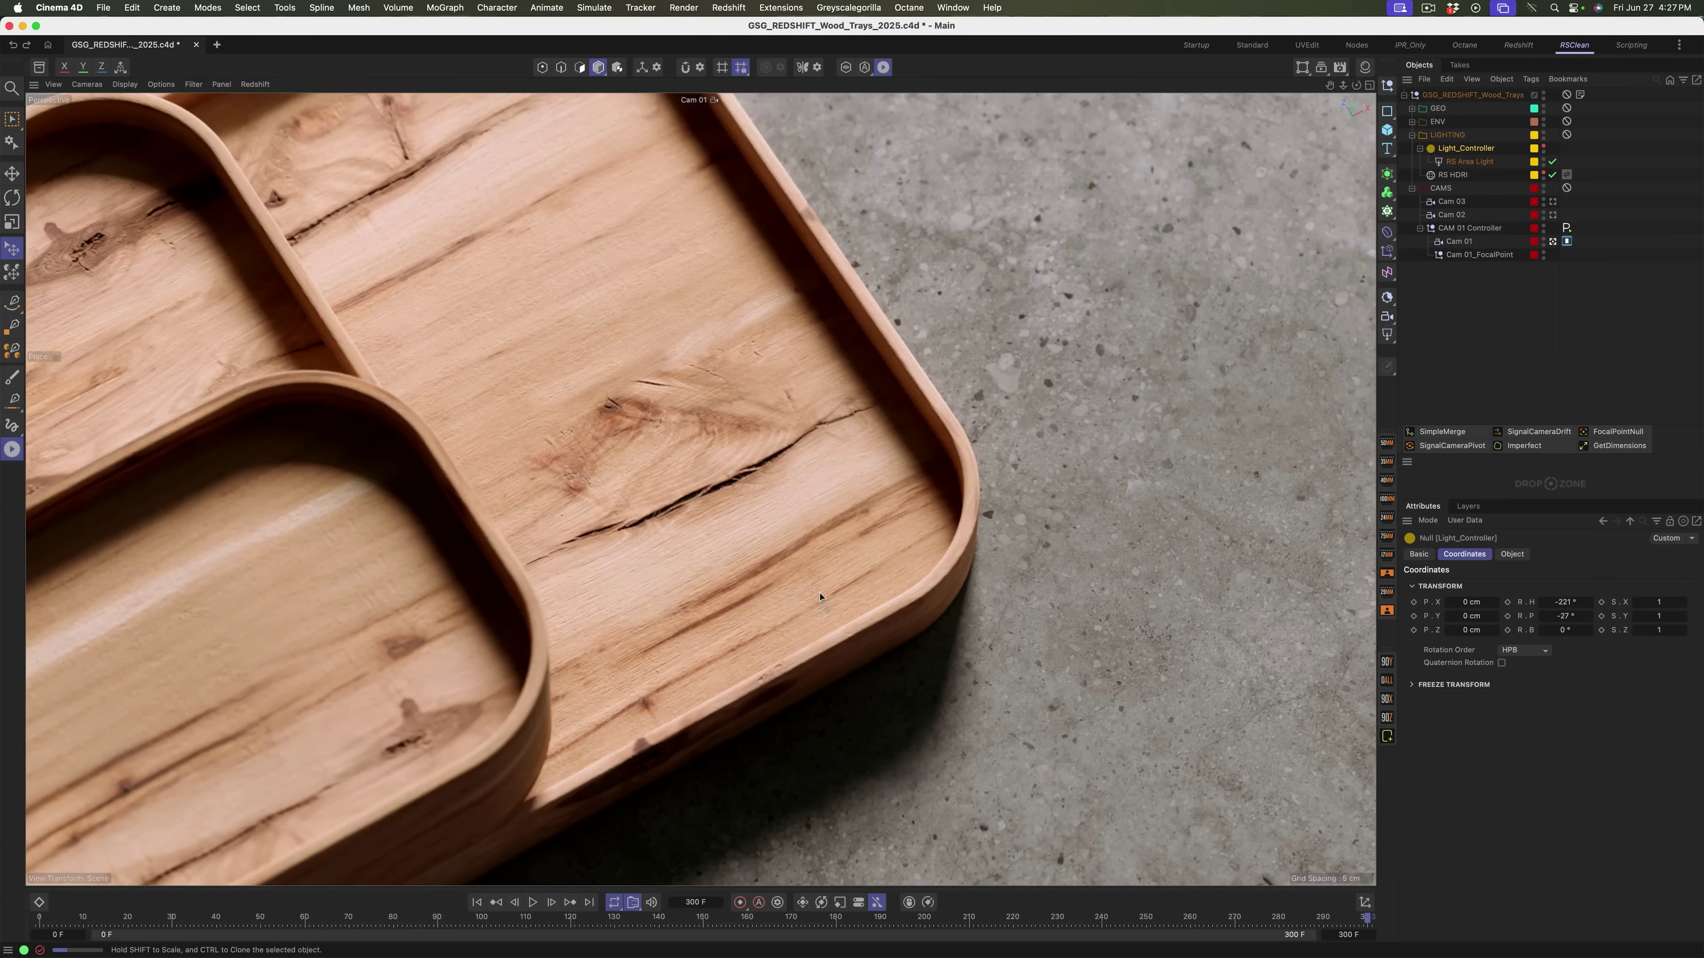
pyautogui.keyDown('alt'); pyautogui.moveTo(804, 594); pyautogui.dragTo(823, 538); pyautogui.keyUp('alt')
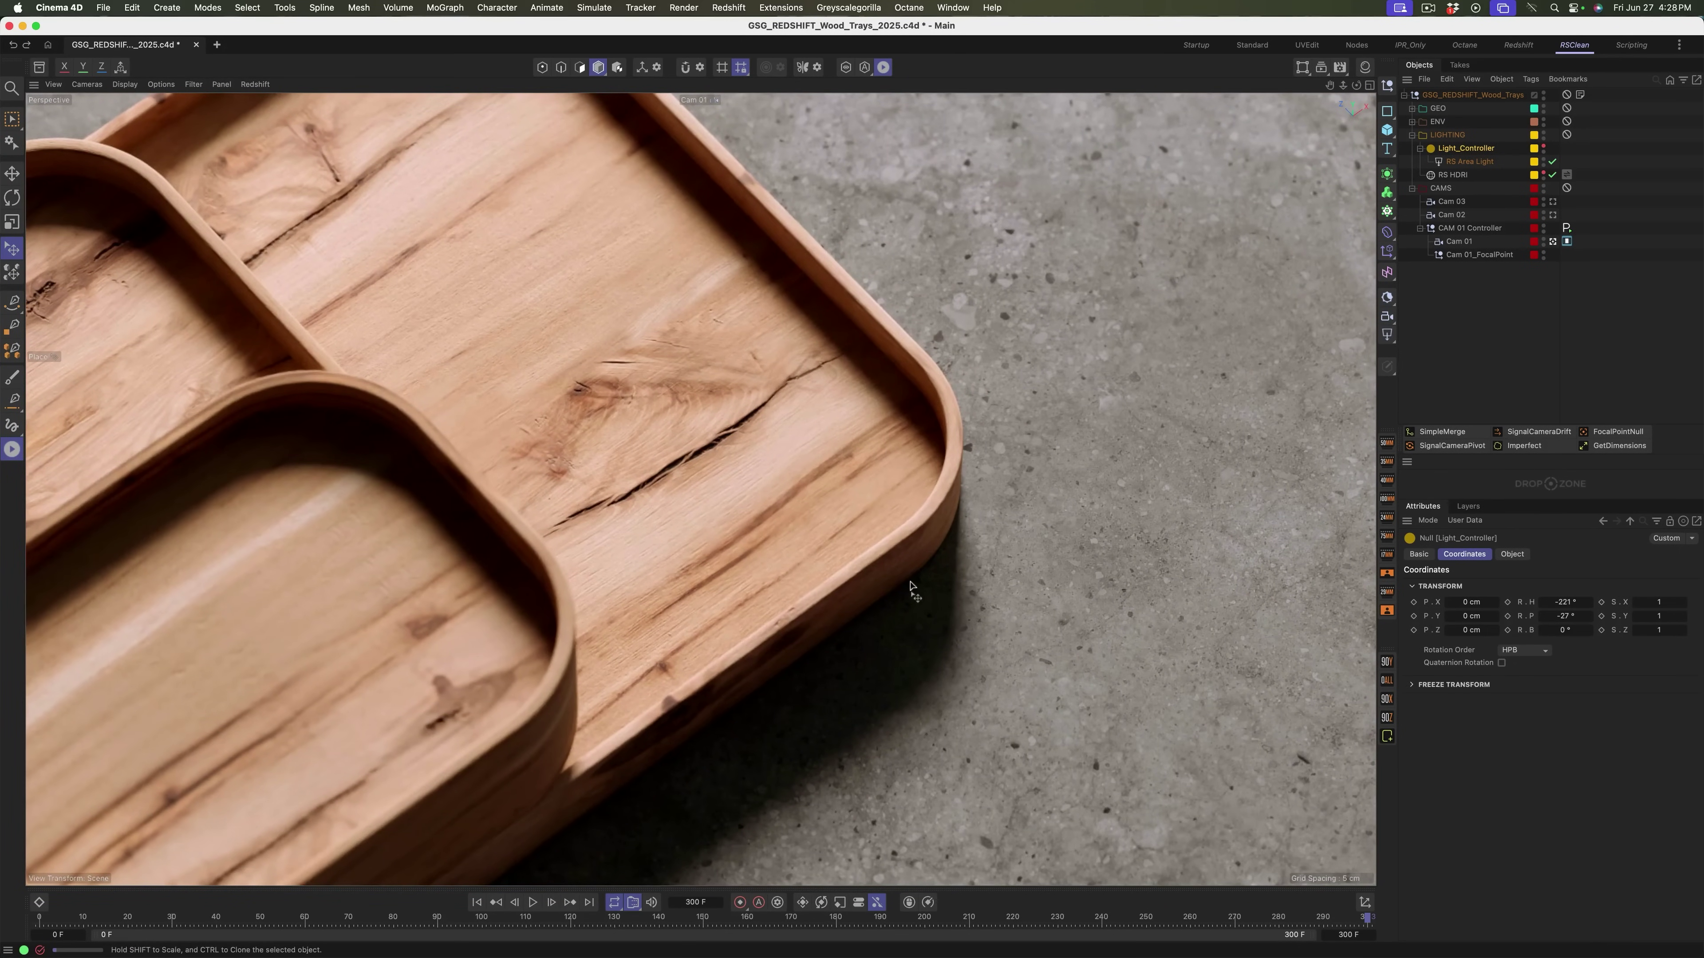
pyautogui.keyDown('alt'); pyautogui.moveTo(866, 568); pyautogui.dragTo(851, 446); pyautogui.keyUp('alt')
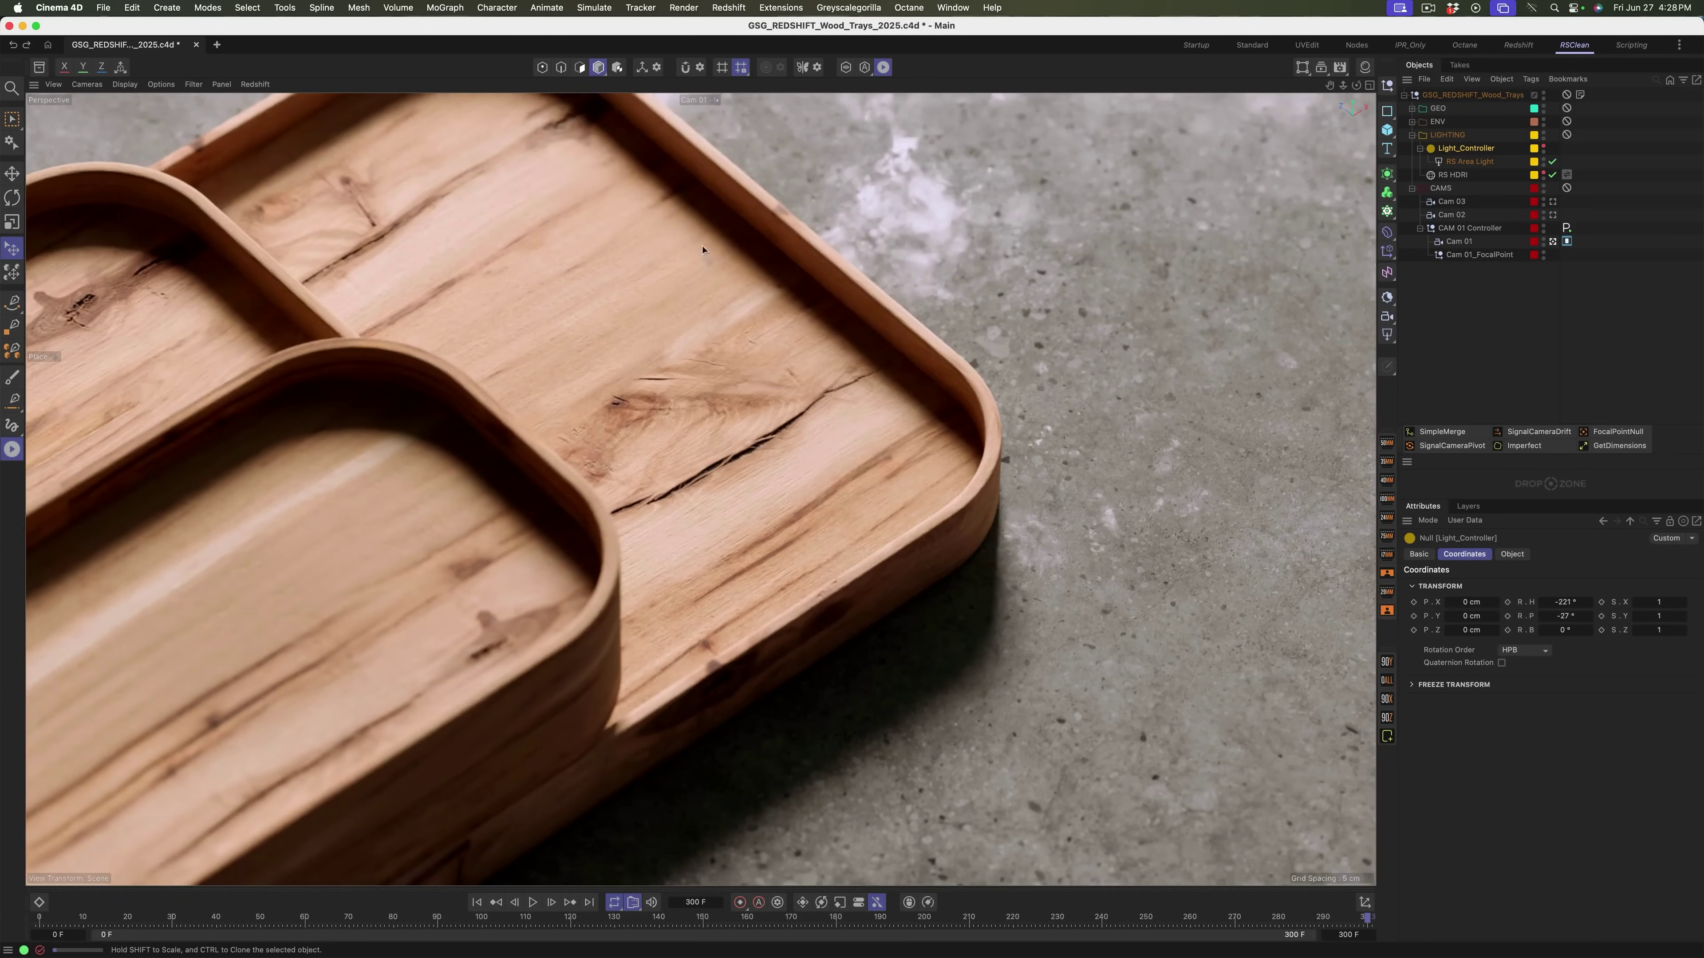
# Set the Redshift viewport render's undersampling to 0 and orbit around the trays to check how it responds
pyautogui.click(264, 101)
pyautogui.click(258, 85)
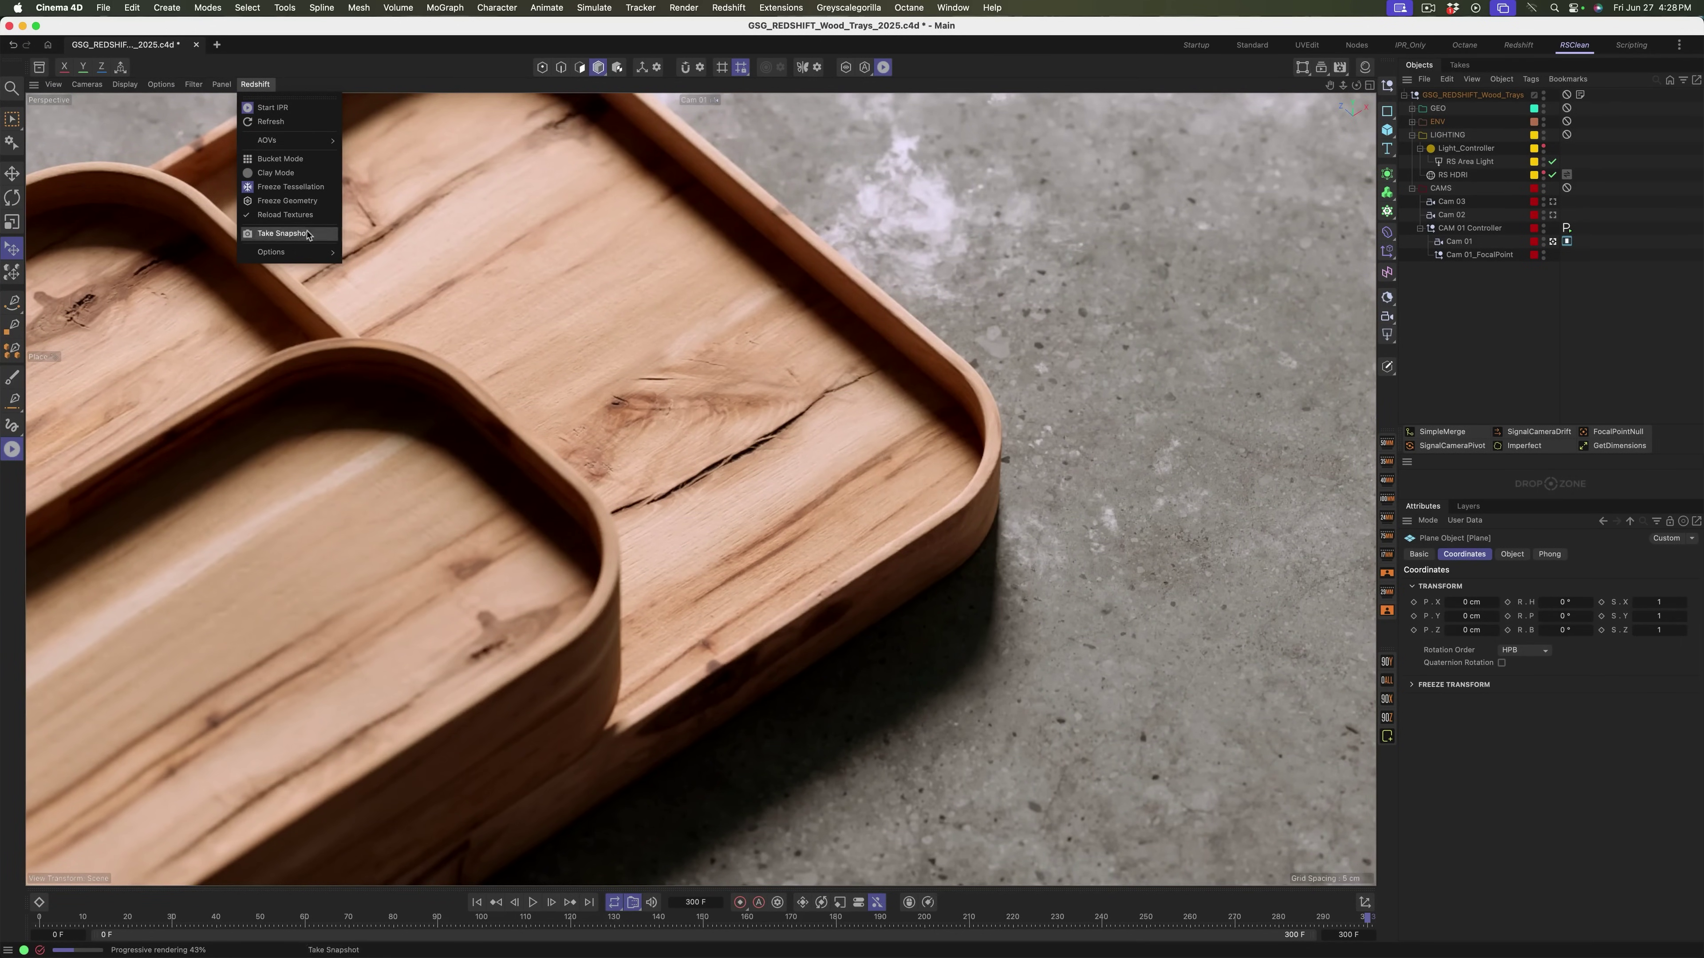
pyautogui.moveTo(300, 258)
pyautogui.moveTo(388, 259)
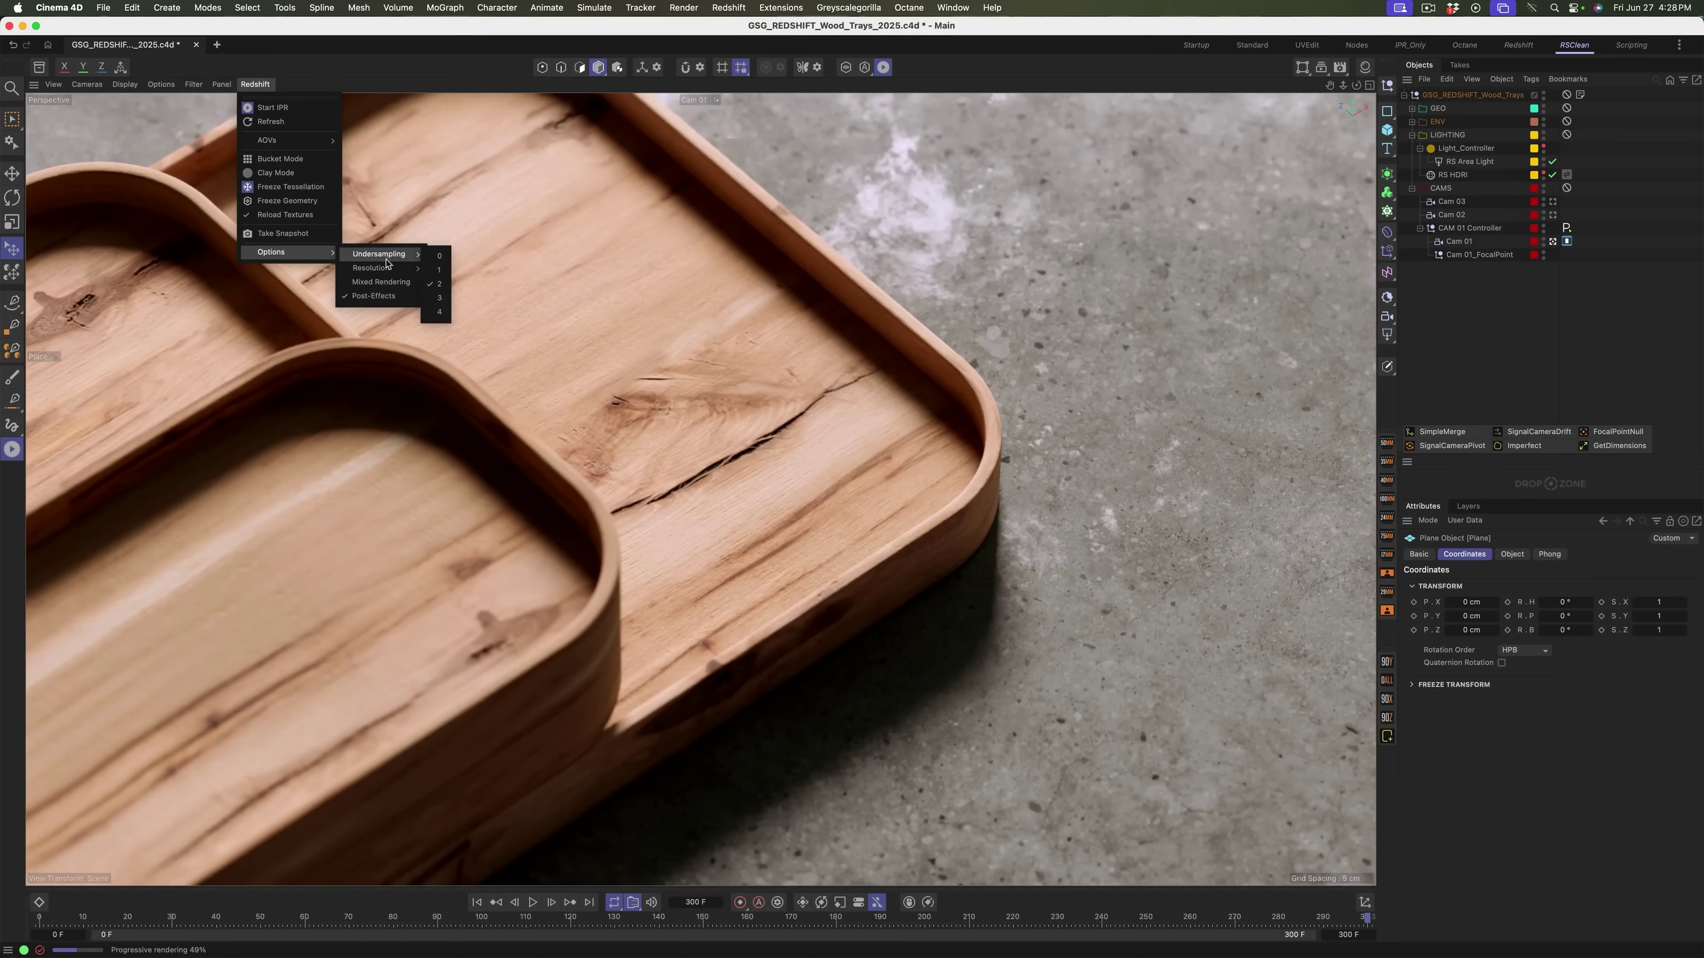
pyautogui.click(440, 256)
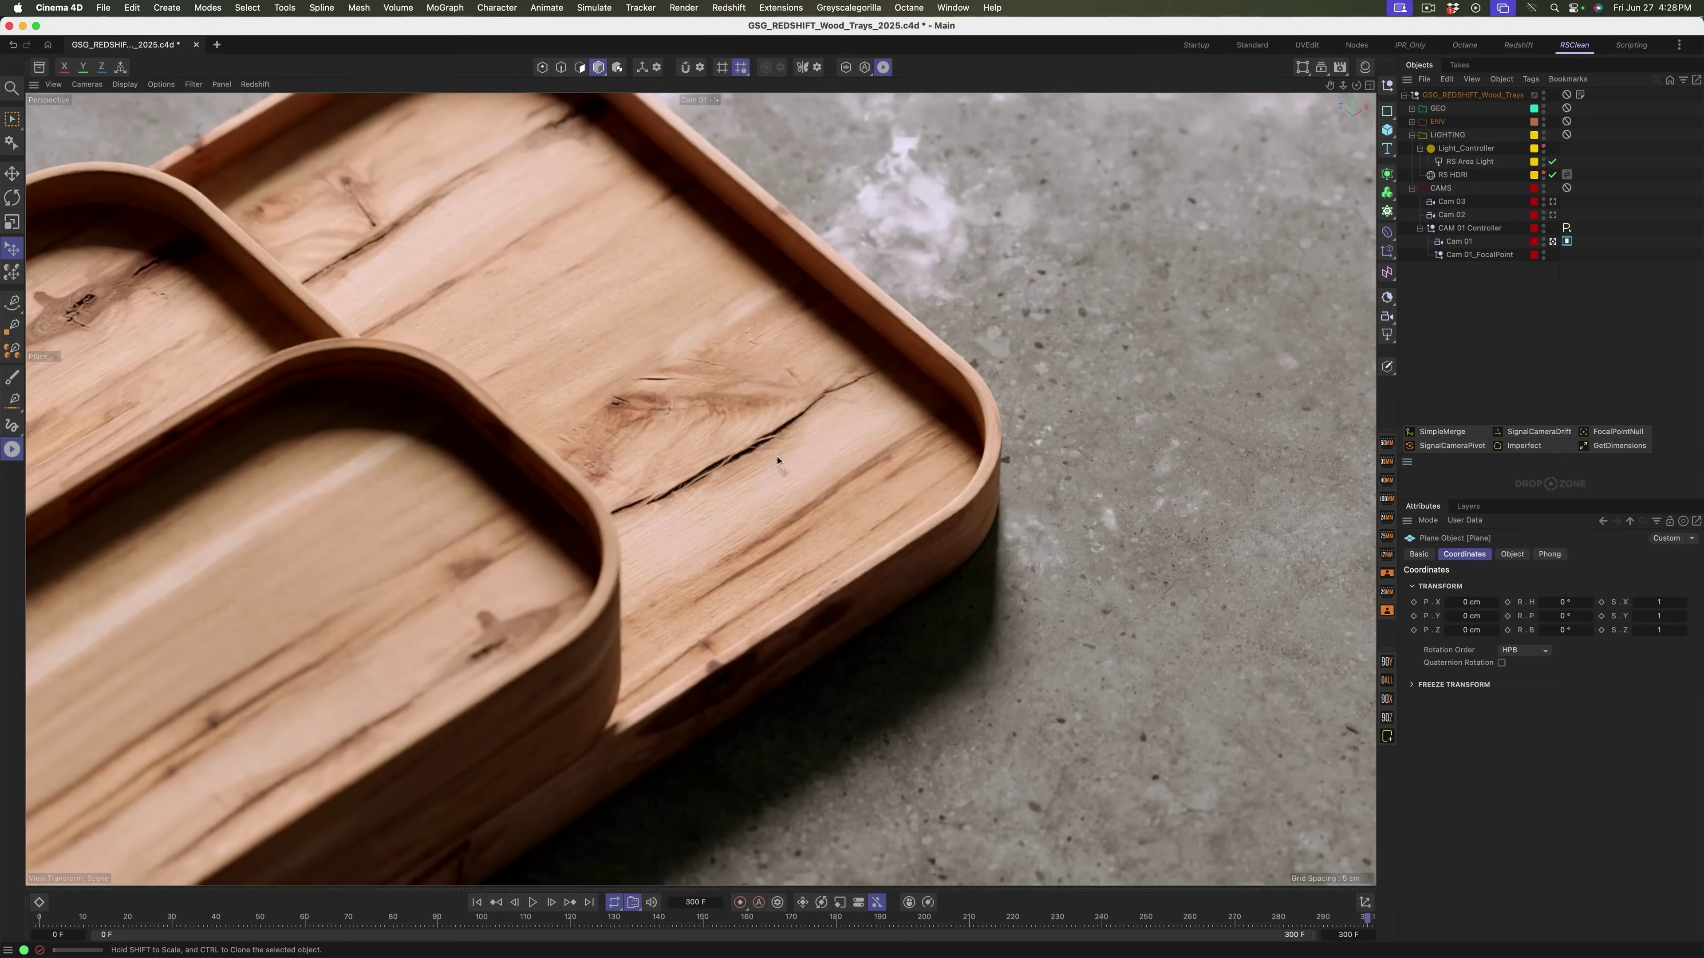
pyautogui.moveTo(776, 453)
pyautogui.keyDown('alt'); pyautogui.mouseDown()
pyautogui.moveTo(740, 512)
pyautogui.moveTo(652, 517)
pyautogui.moveTo(788, 423)
pyautogui.moveTo(616, 471)
pyautogui.moveTo(770, 475)
pyautogui.moveTo(753, 528)
pyautogui.moveTo(761, 446)
pyautogui.mouseUp(); pyautogui.keyUp('alt')
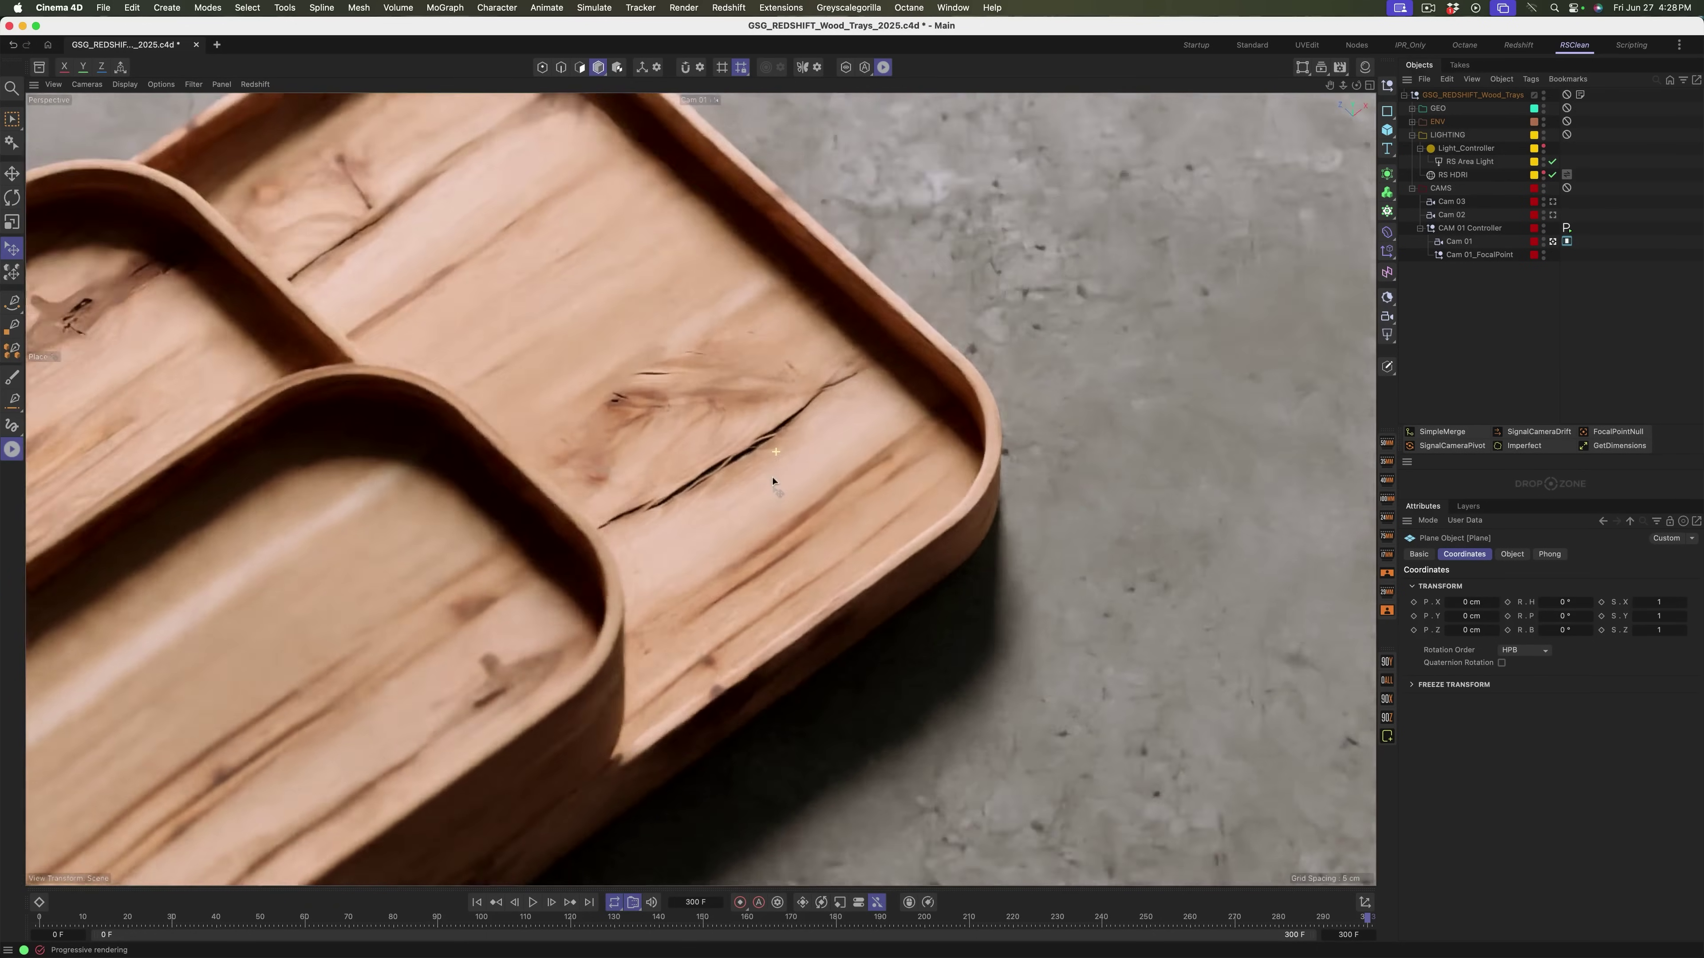
pyautogui.keyDown('alt'); pyautogui.moveTo(772, 482); pyautogui.dragTo(768, 494); pyautogui.keyUp('alt')
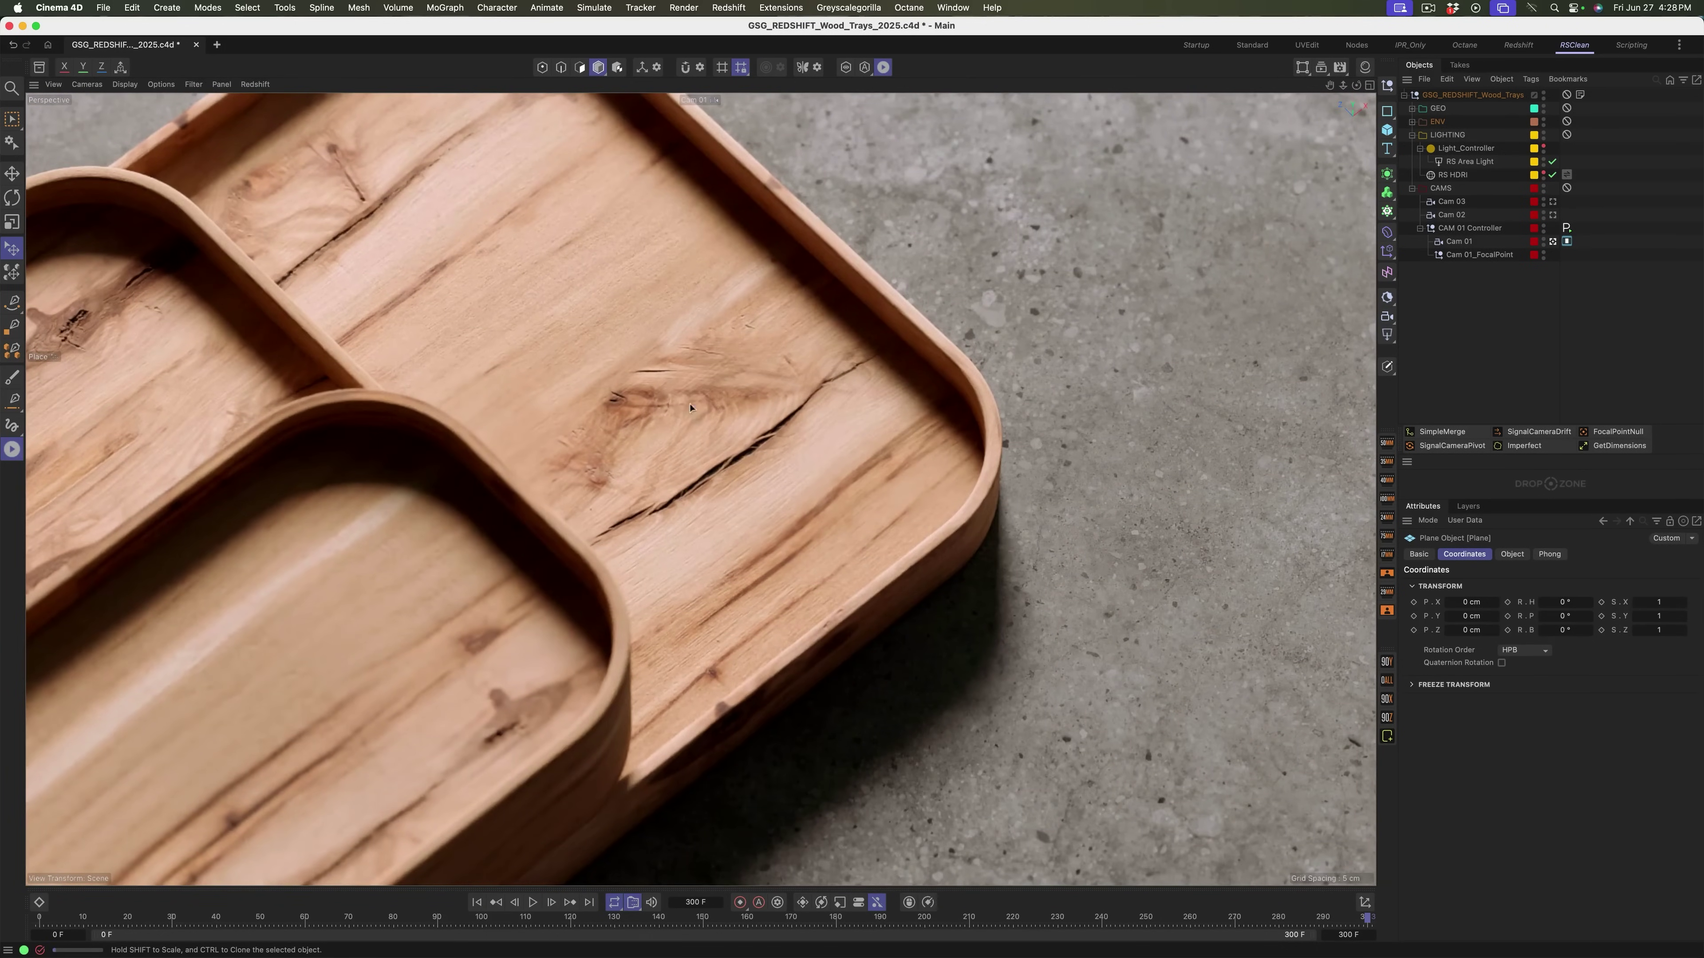
# Set the Redshift viewport render's undersampling to 2 and reframe the trays closer up to check the response
pyautogui.click(254, 84)
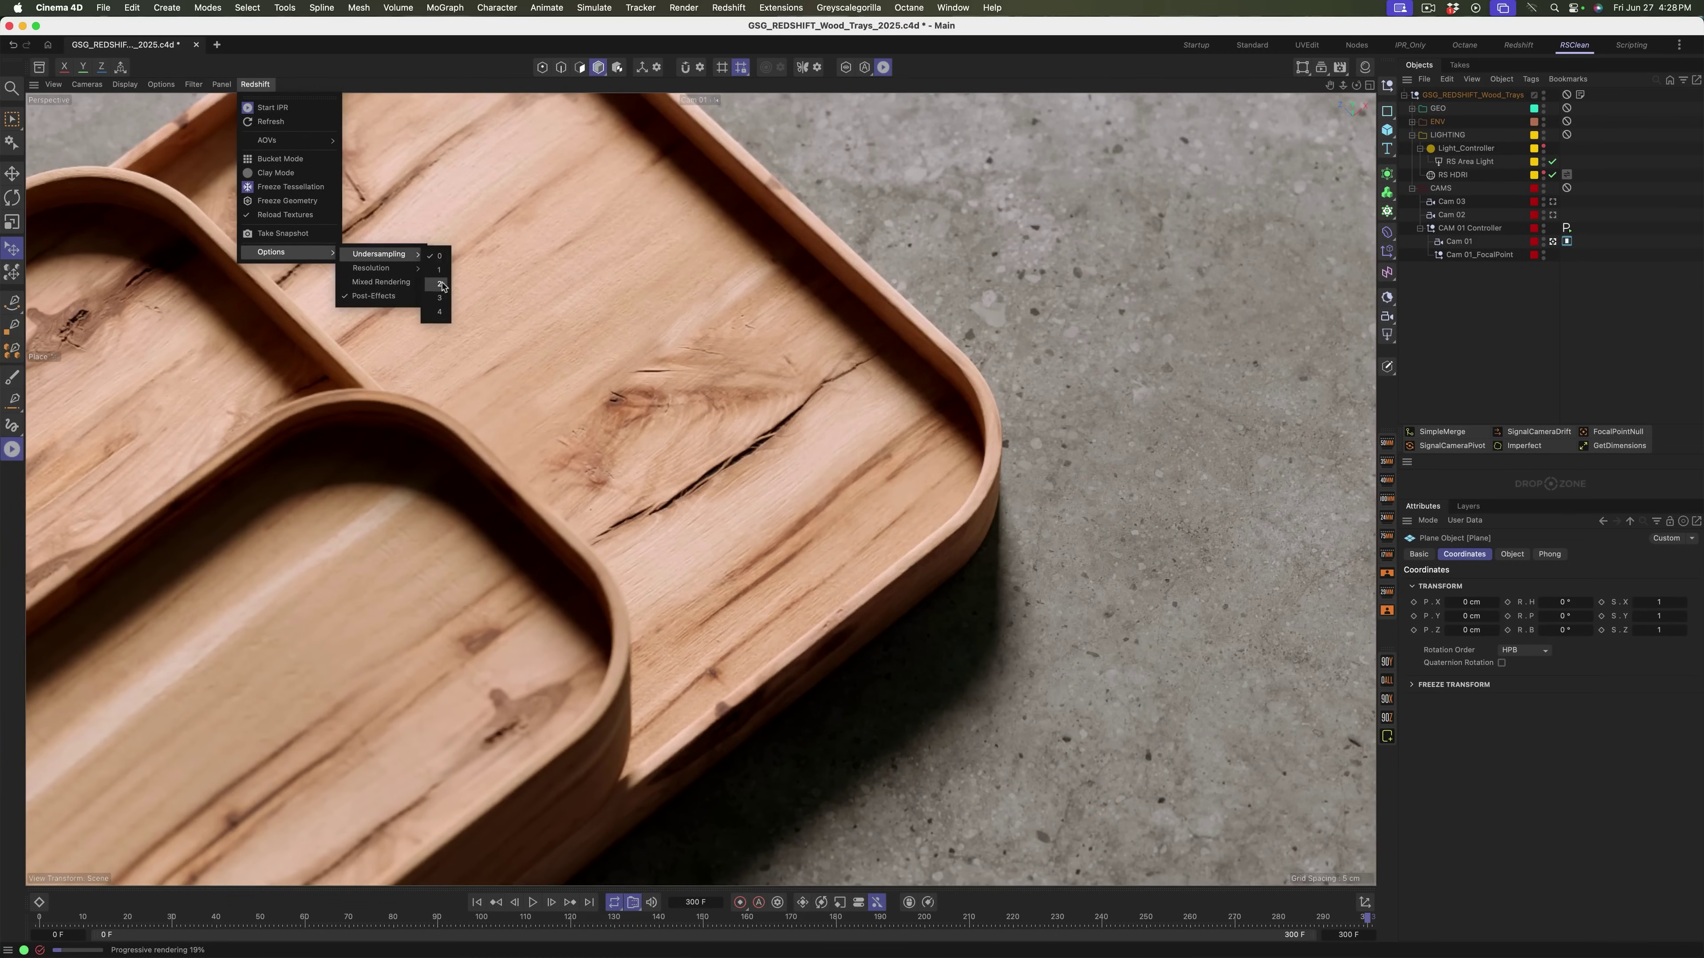
pyautogui.click(441, 284)
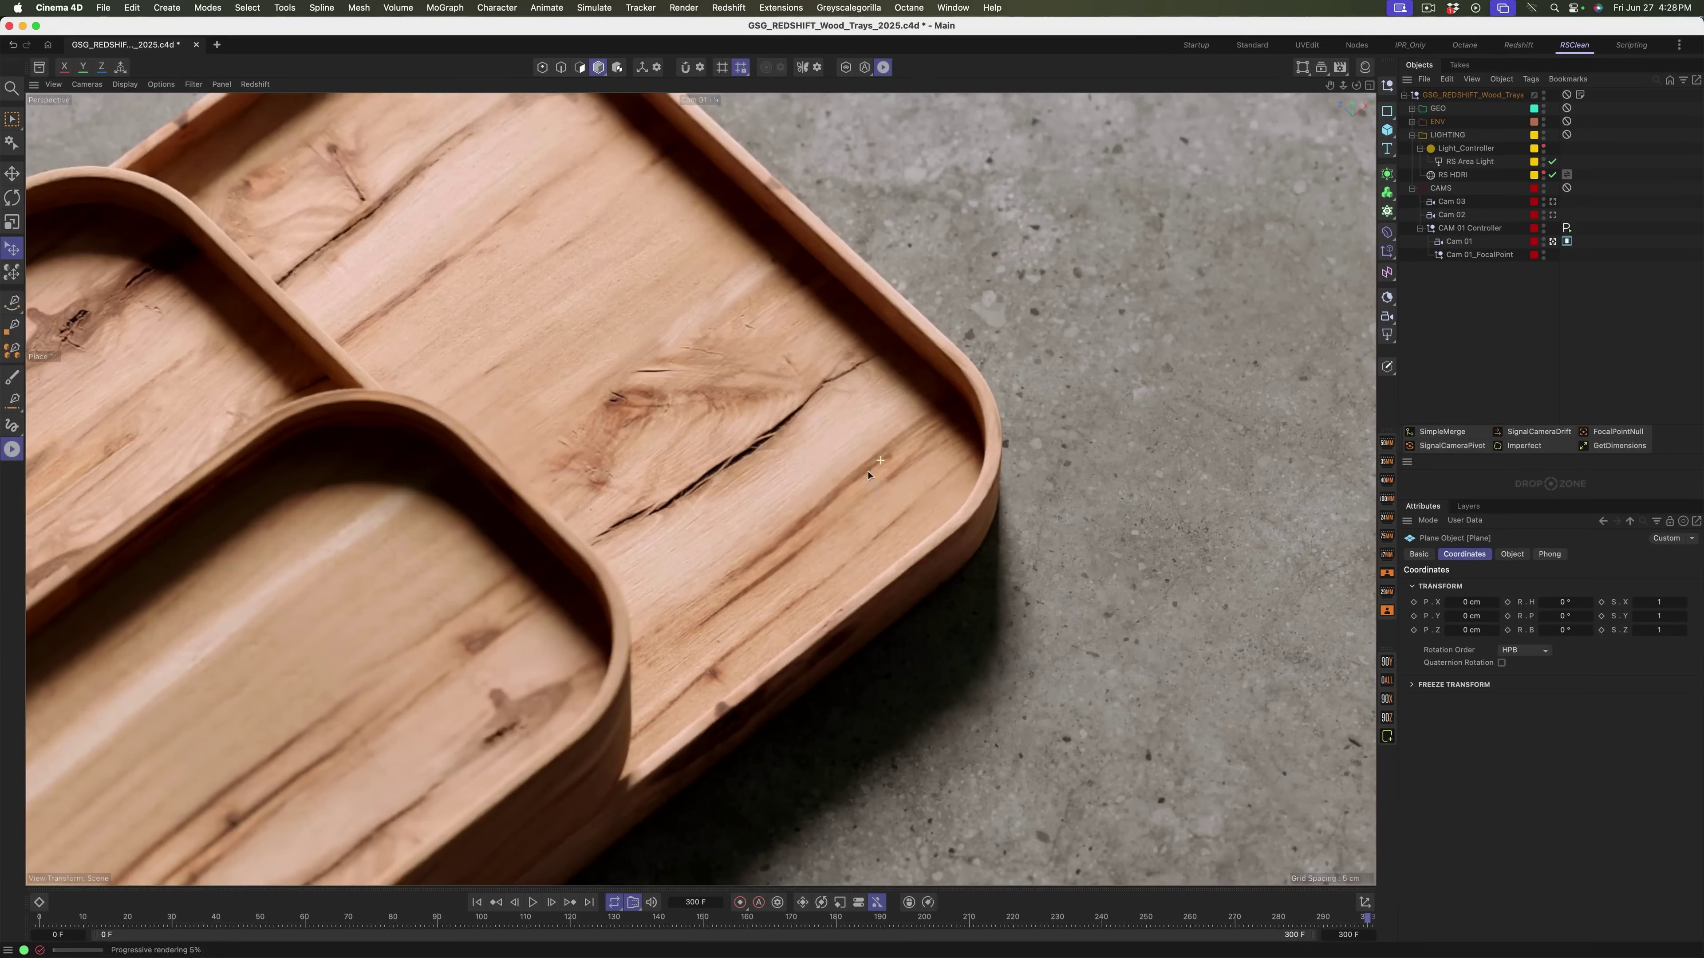
pyautogui.keyDown('alt'); pyautogui.moveTo(868, 472); pyautogui.dragTo(788, 547, button='right'); pyautogui.keyUp('alt')
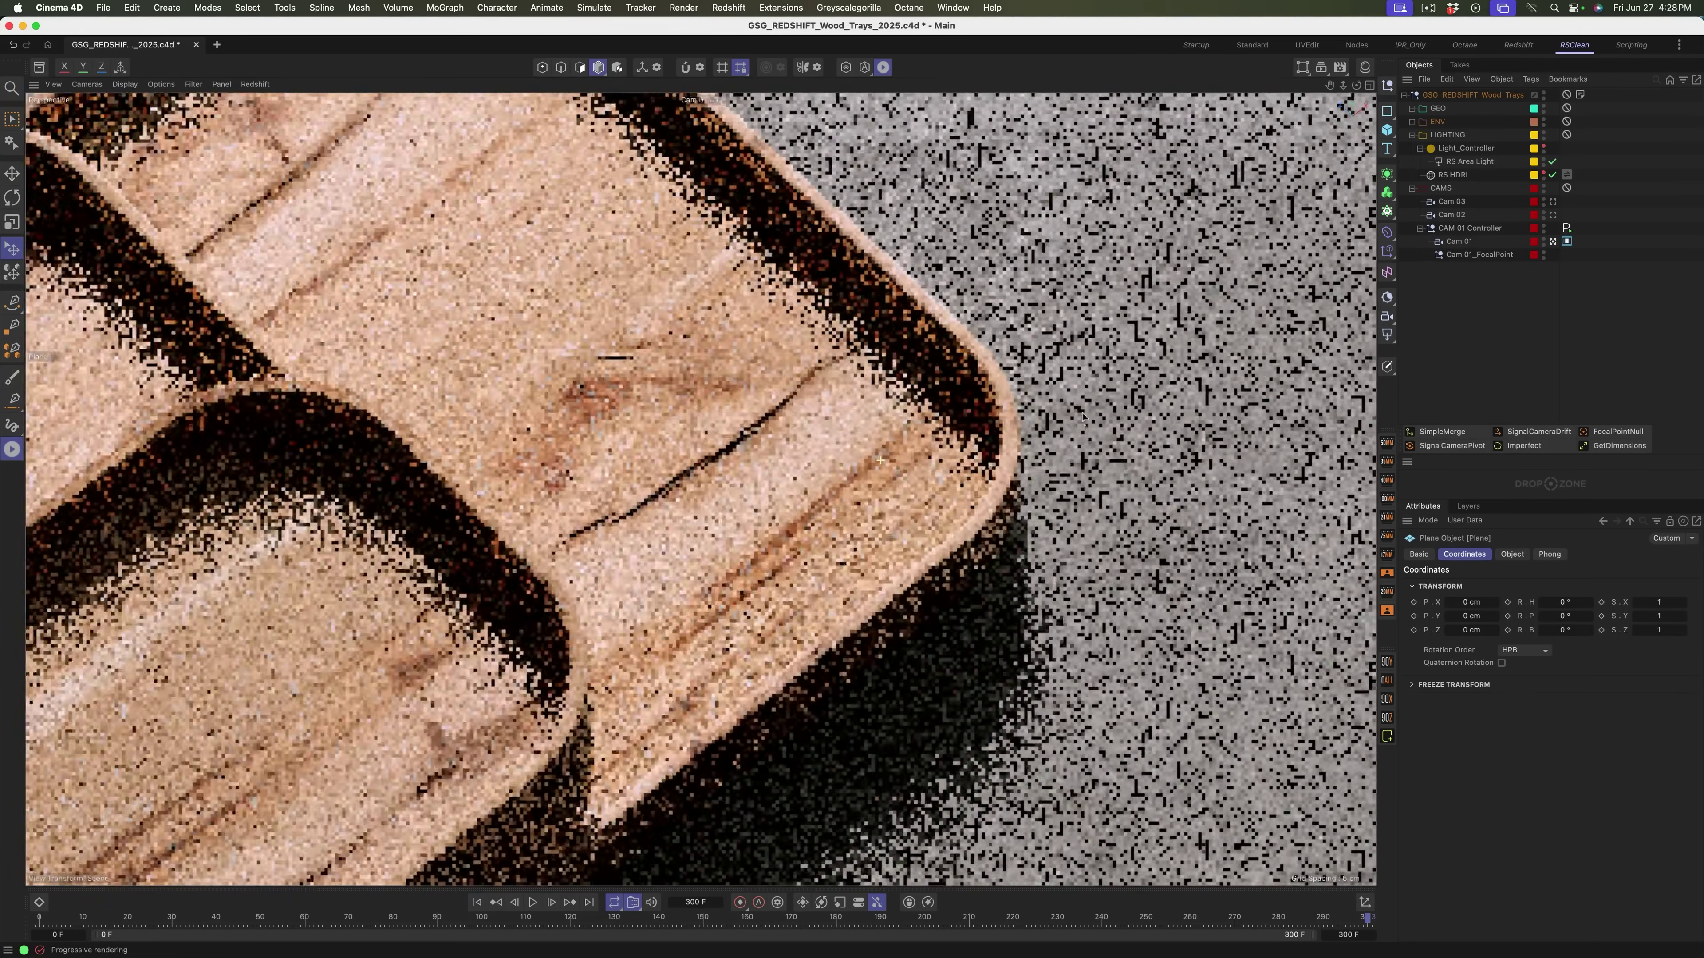
pyautogui.keyDown('alt'); pyautogui.moveTo(1082, 418); pyautogui.dragTo(1060, 429); pyautogui.keyUp('alt')
pyautogui.keyDown('alt'); pyautogui.moveTo(812, 555); pyautogui.dragTo(809, 456); pyautogui.keyUp('alt')
pyautogui.scroll(2, 774, 532)
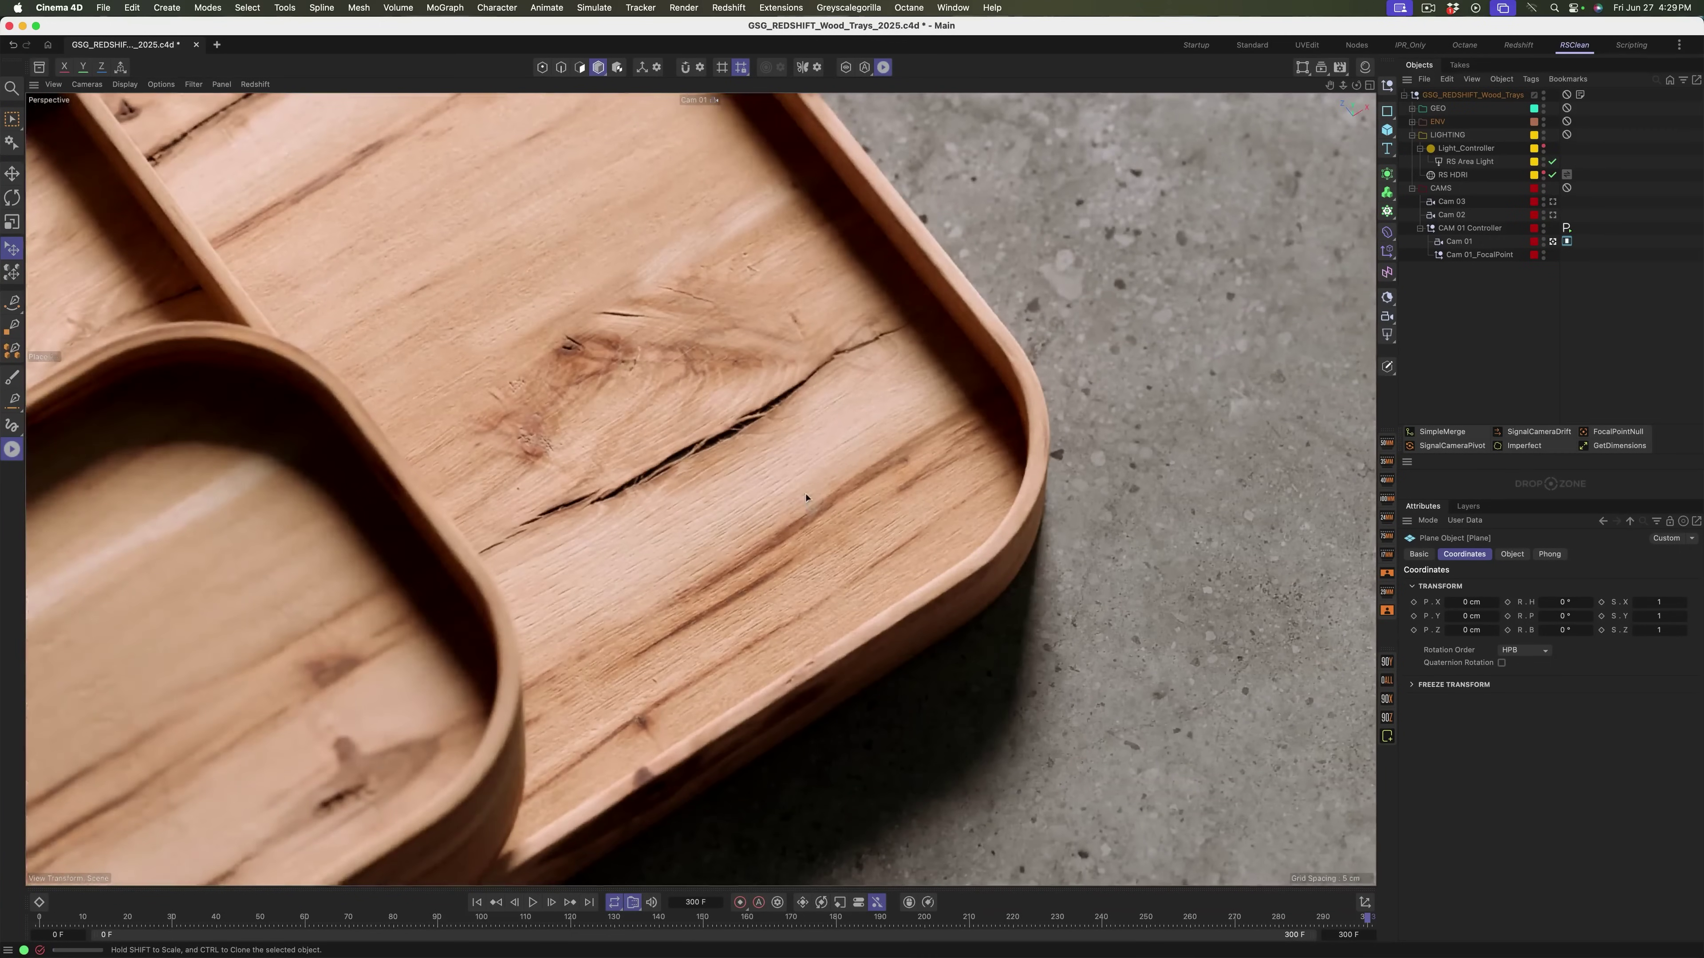
pyautogui.keyDown('alt'); pyautogui.moveTo(807, 549); pyautogui.dragTo(800, 496); pyautogui.keyUp('alt')
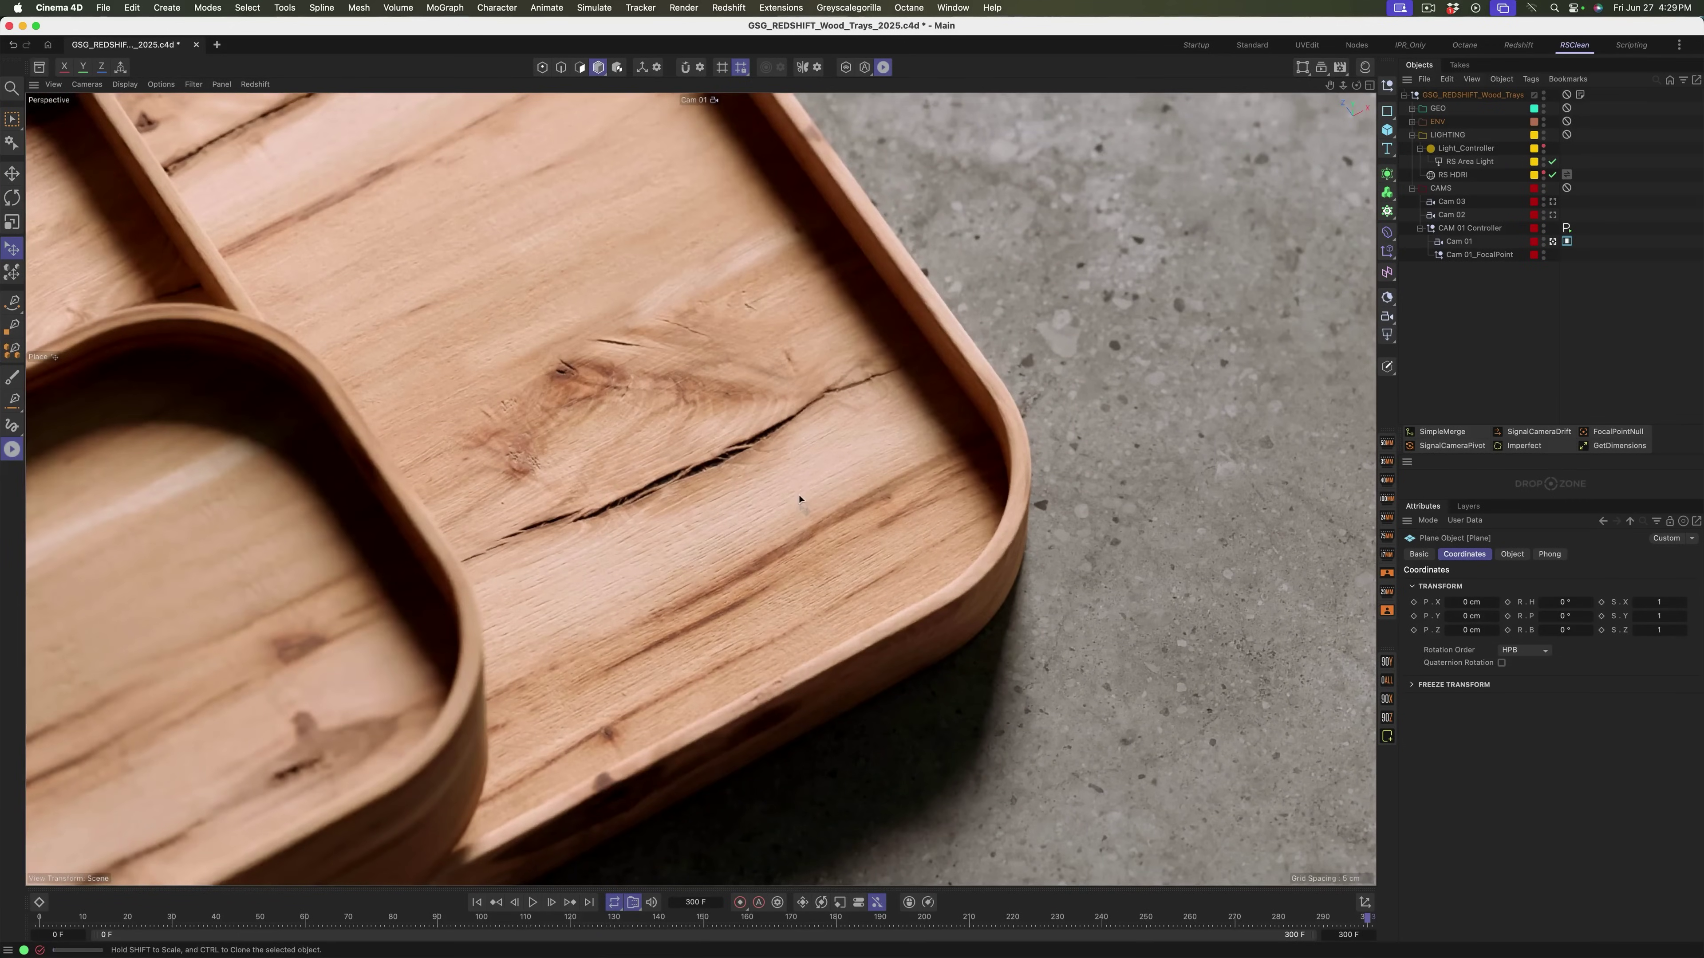
# Set the Redshift viewport render's resolution to 25 % and orbit and zoom around the trays to judge the quality
pyautogui.click(255, 84)
pyautogui.moveTo(288, 251)
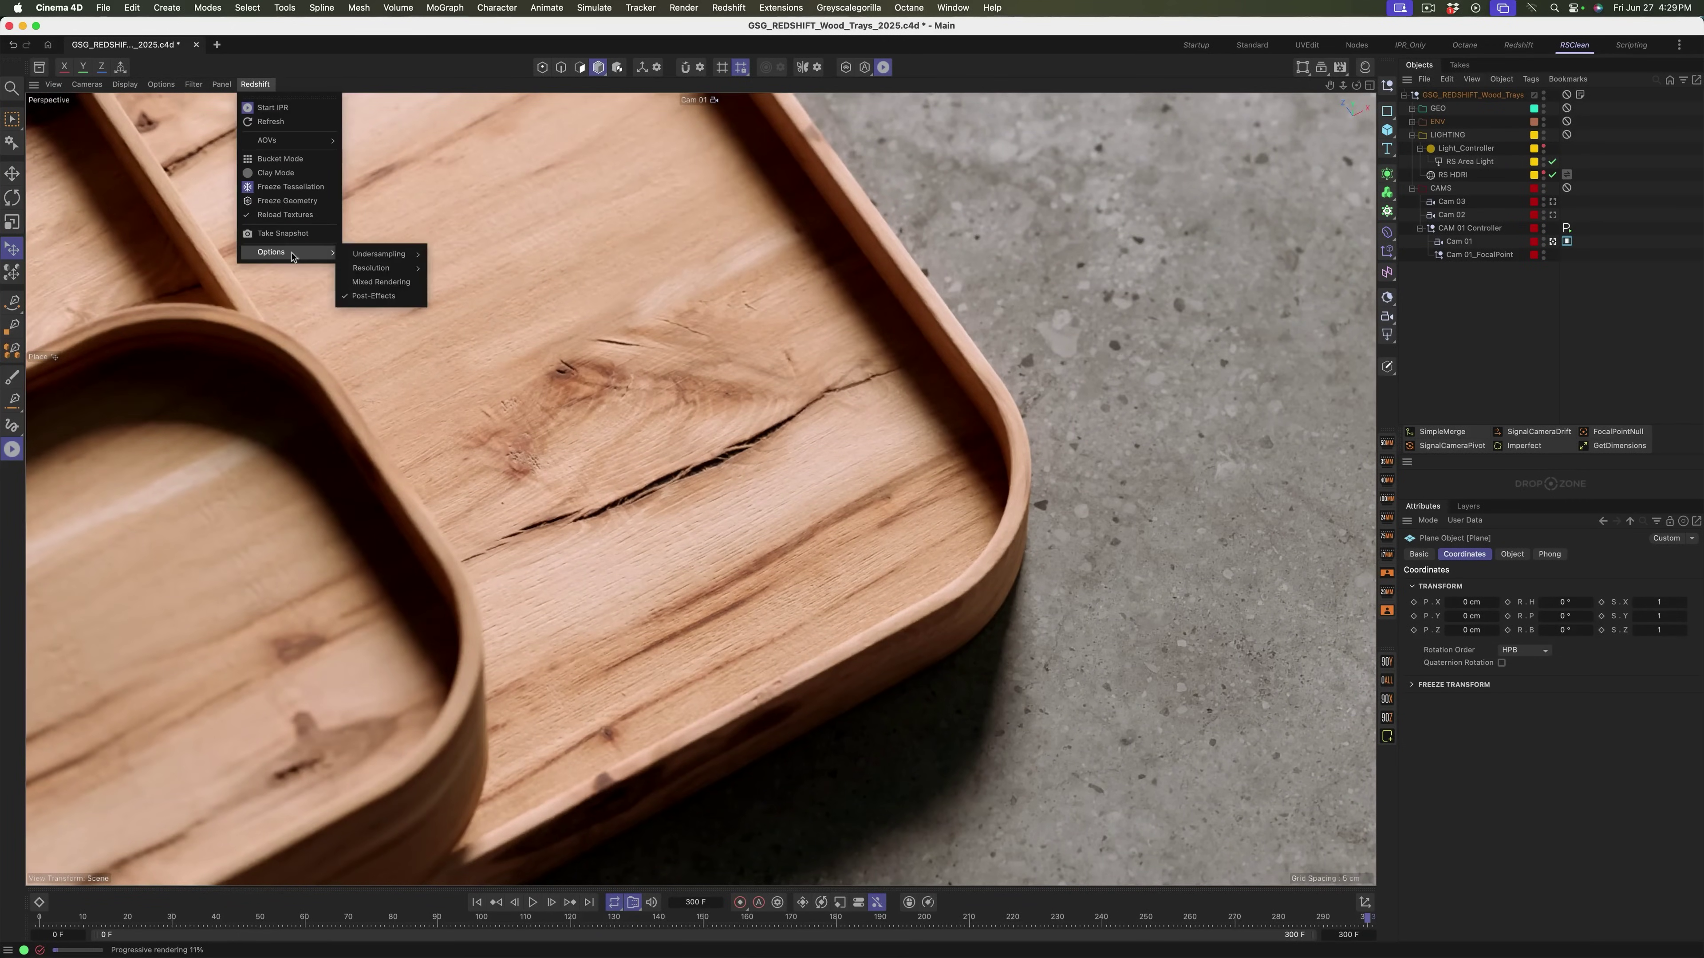
pyautogui.moveTo(384, 270)
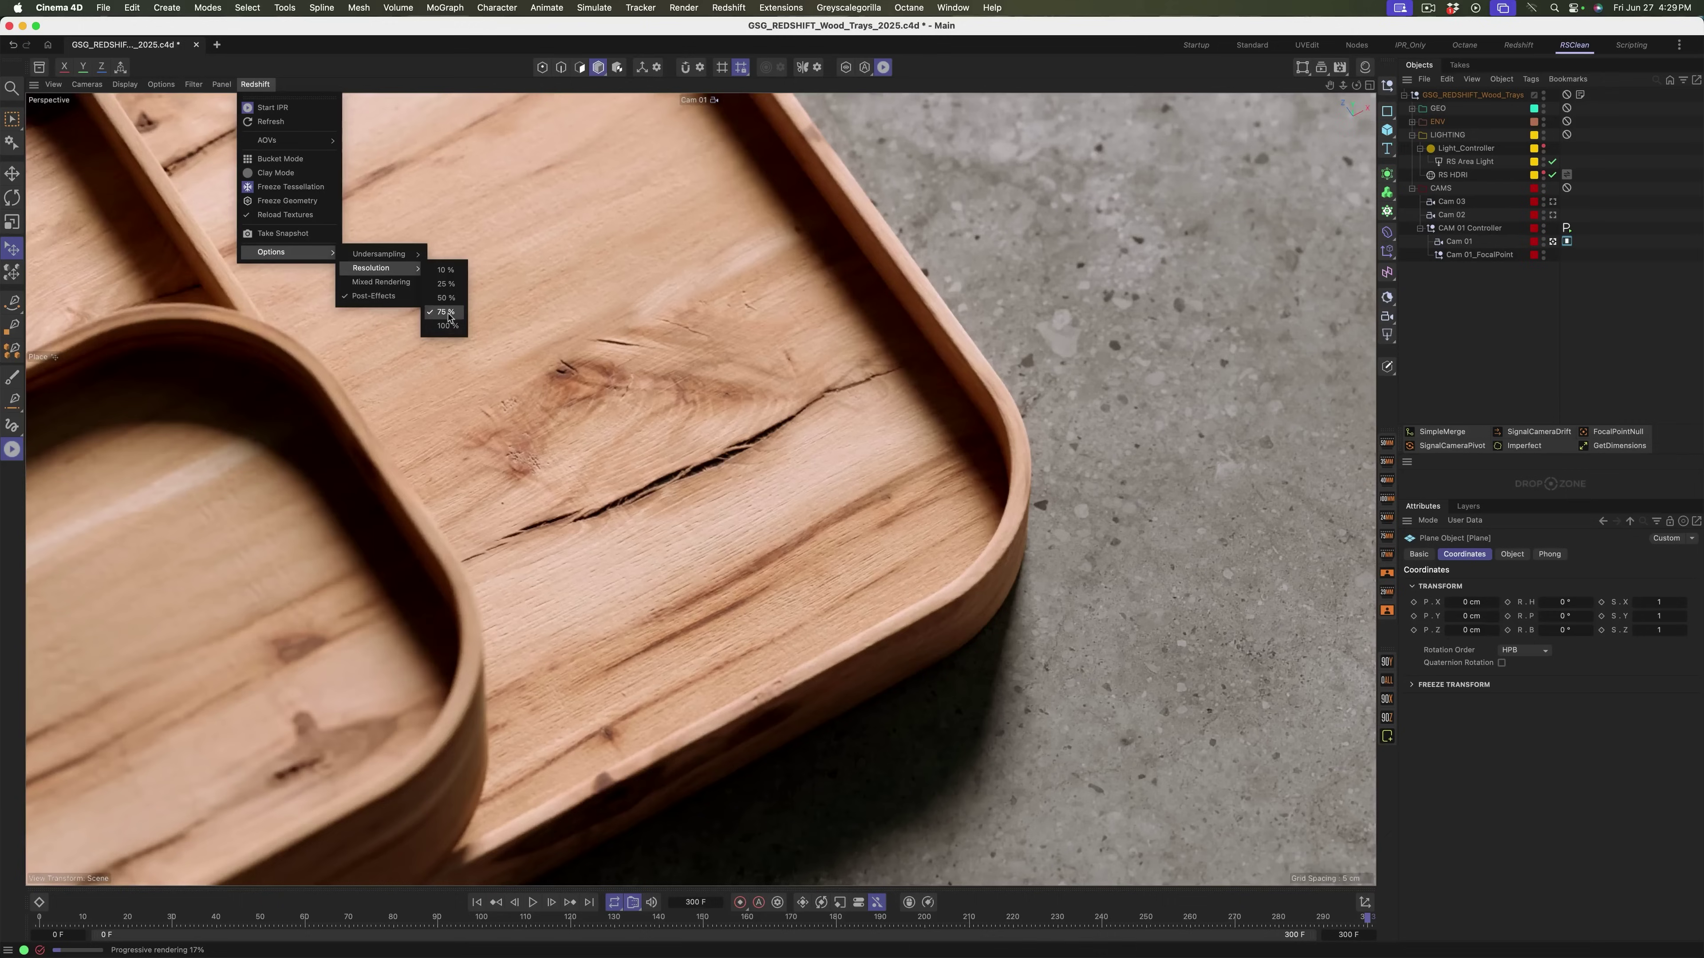
pyautogui.click(445, 284)
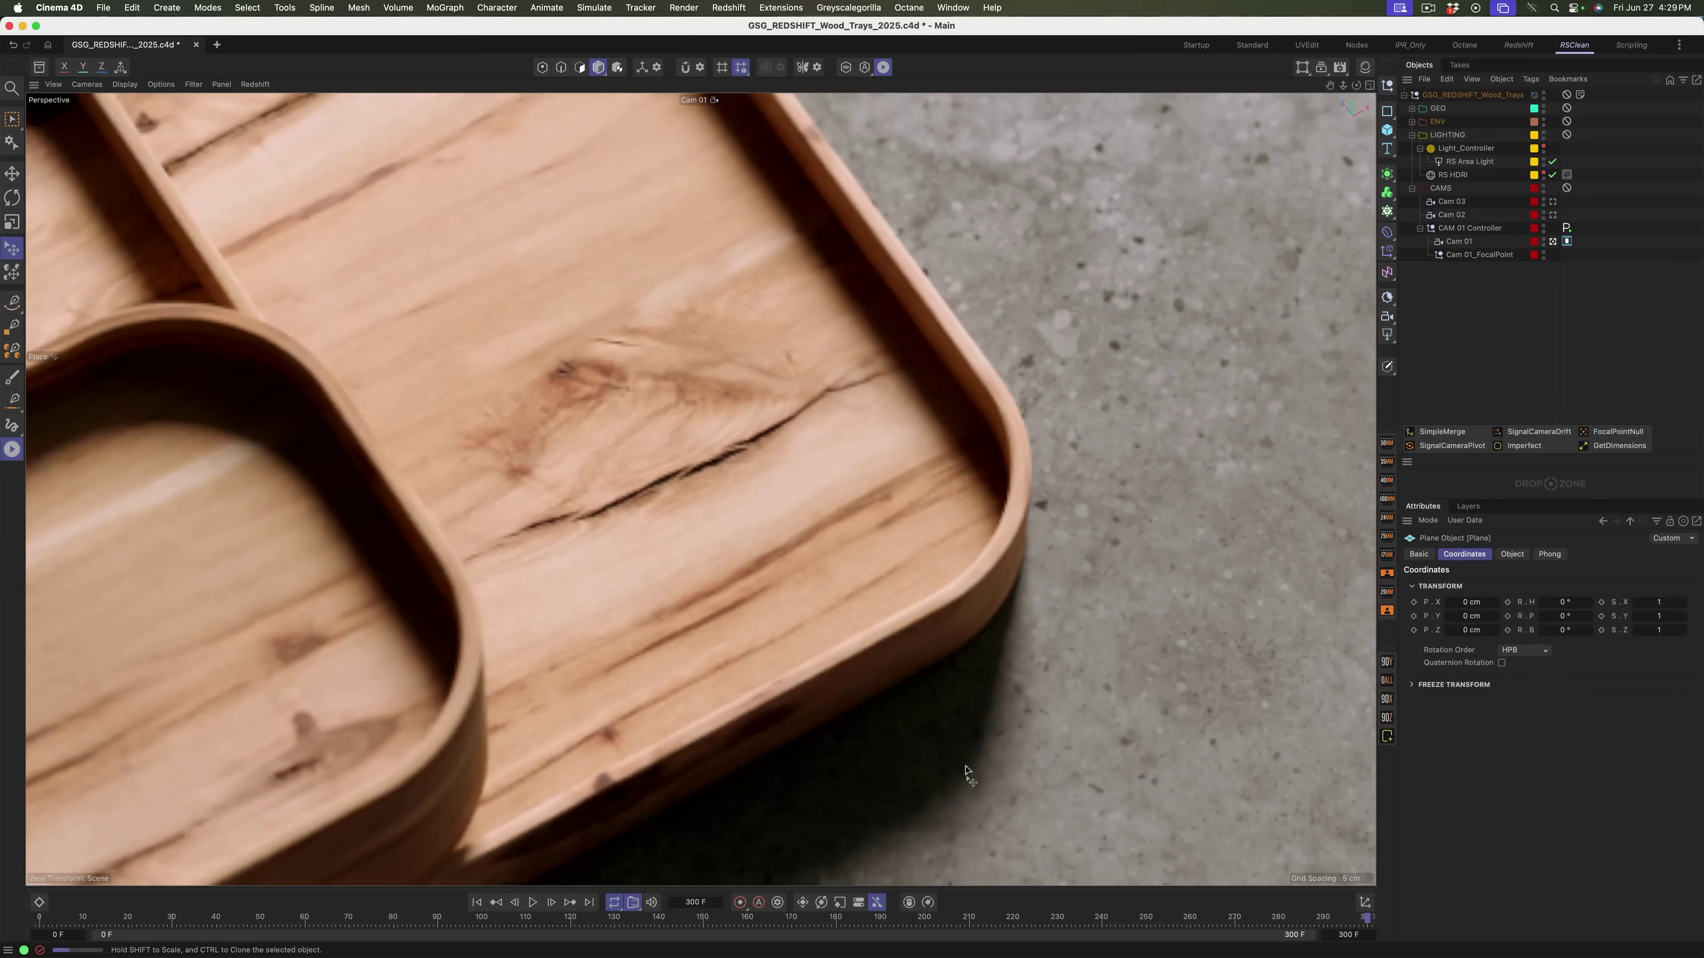
pyautogui.moveTo(946, 541)
pyautogui.keyDown('alt'); pyautogui.mouseDown()
pyautogui.moveTo(940, 420)
pyautogui.moveTo(948, 555)
pyautogui.mouseUp(); pyautogui.keyUp('alt')
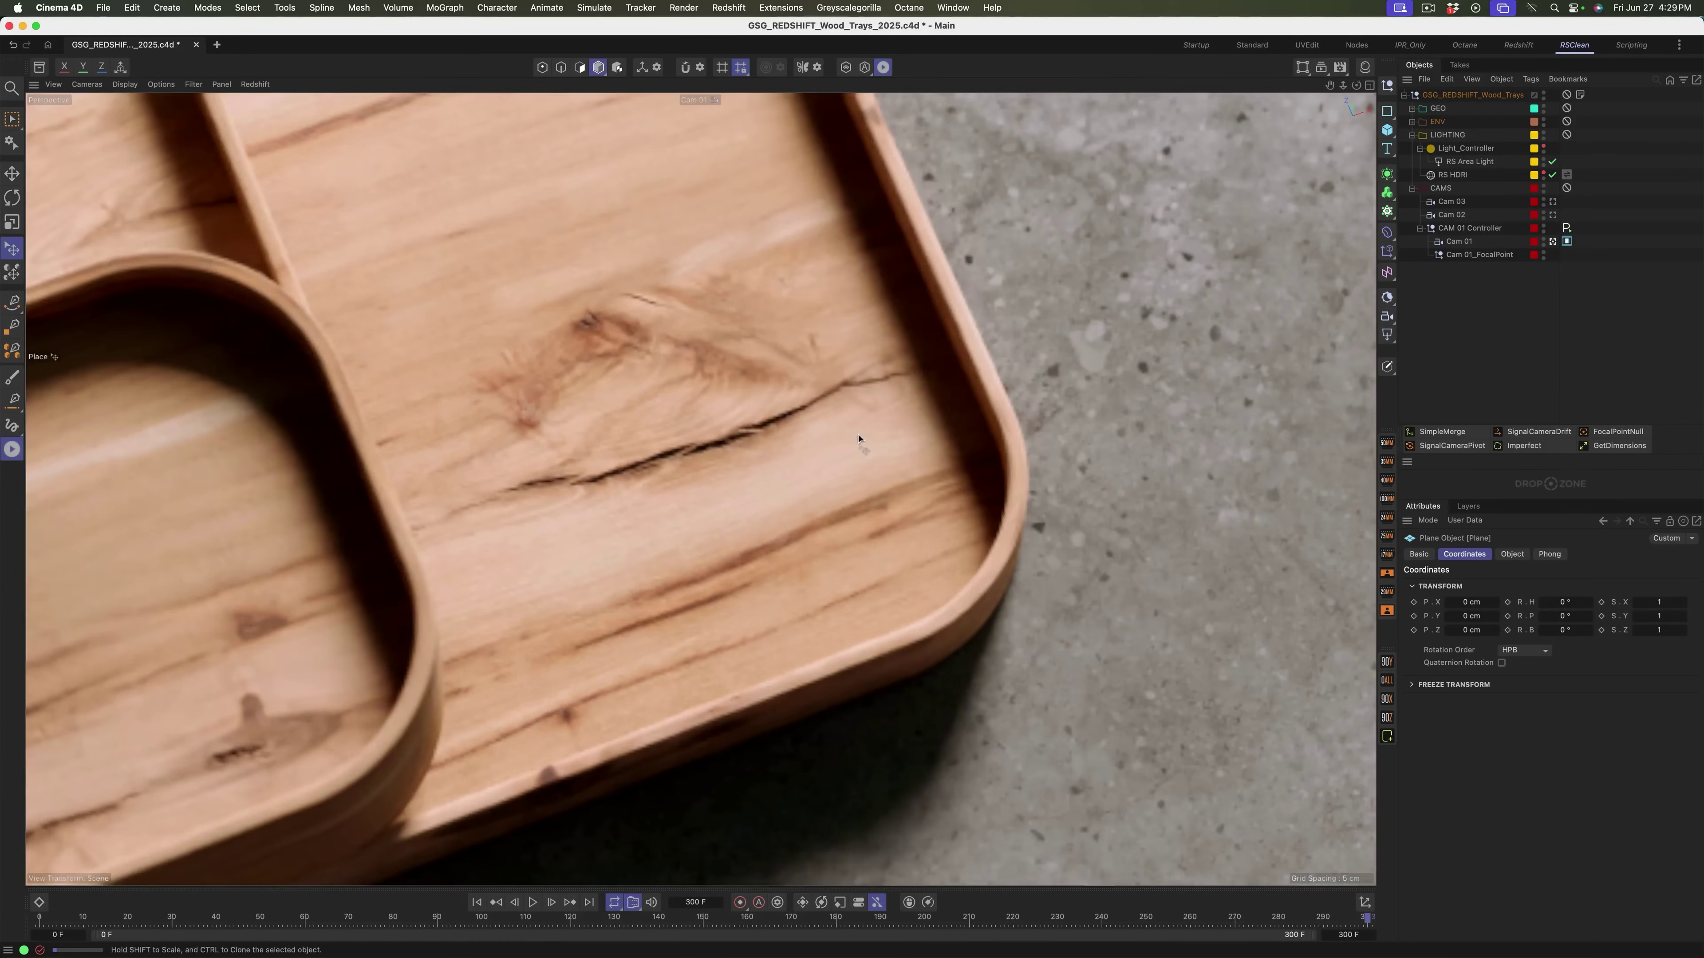
pyautogui.keyDown('alt'); pyautogui.moveTo(921, 502); pyautogui.dragTo(870, 501, button='right'); pyautogui.keyUp('alt')
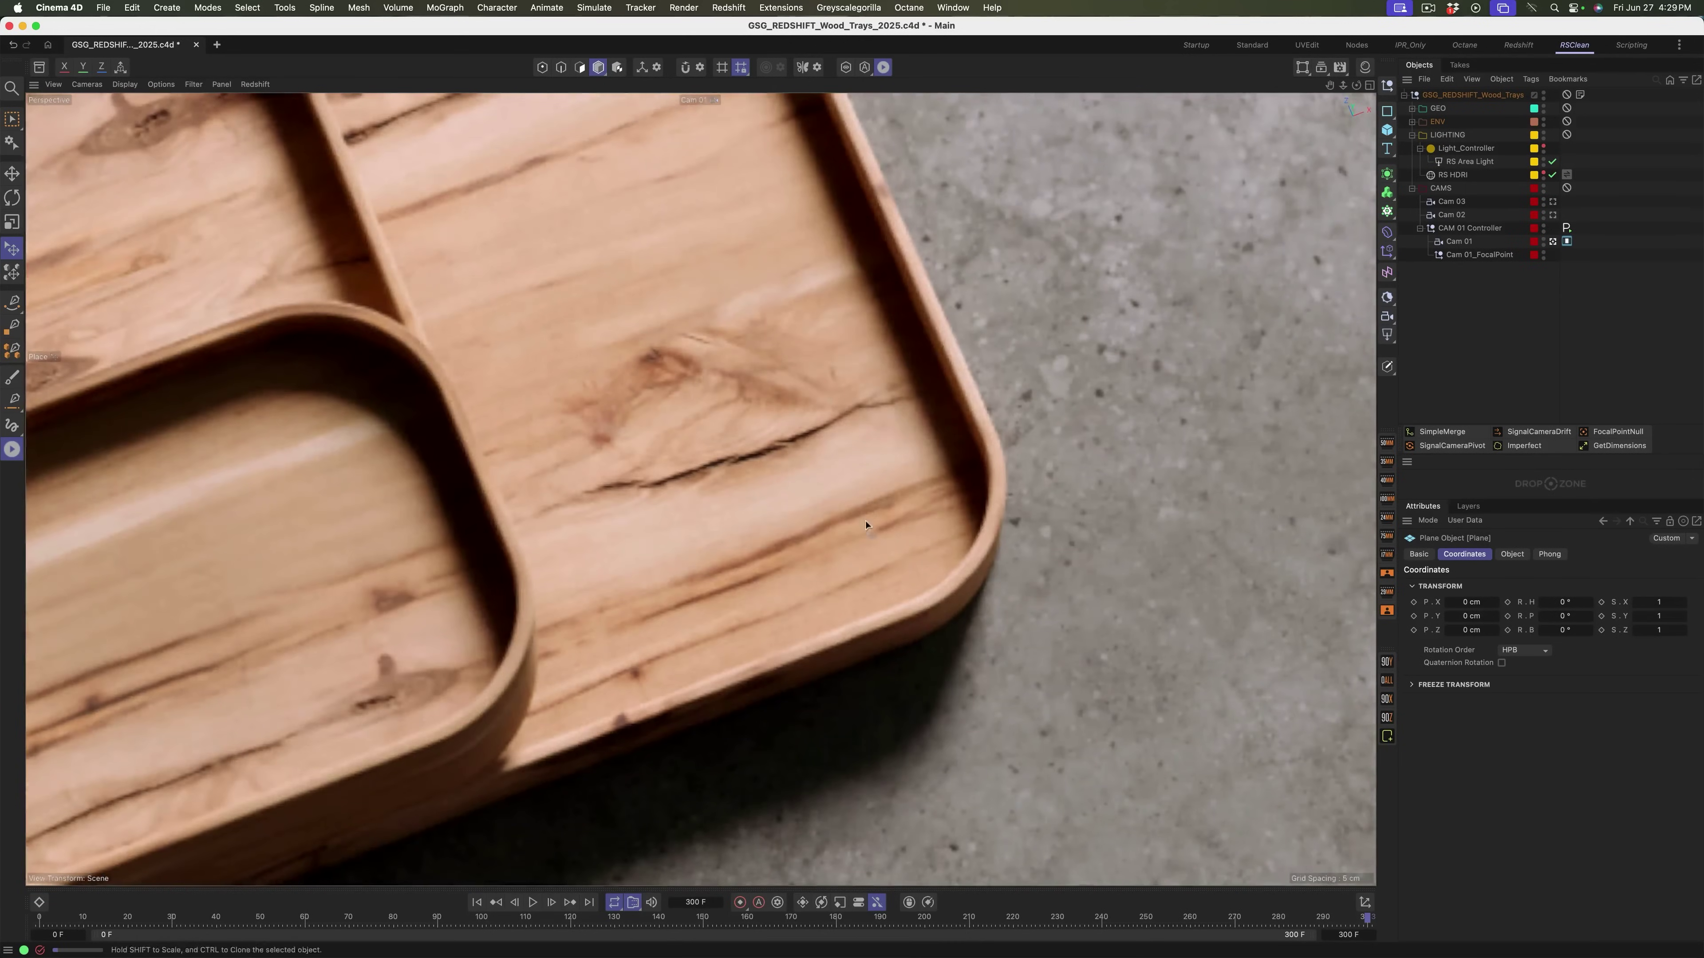
# Set the Redshift viewport render's resolution to 100 % and view the trays from several angles, including a low one
pyautogui.click(254, 84)
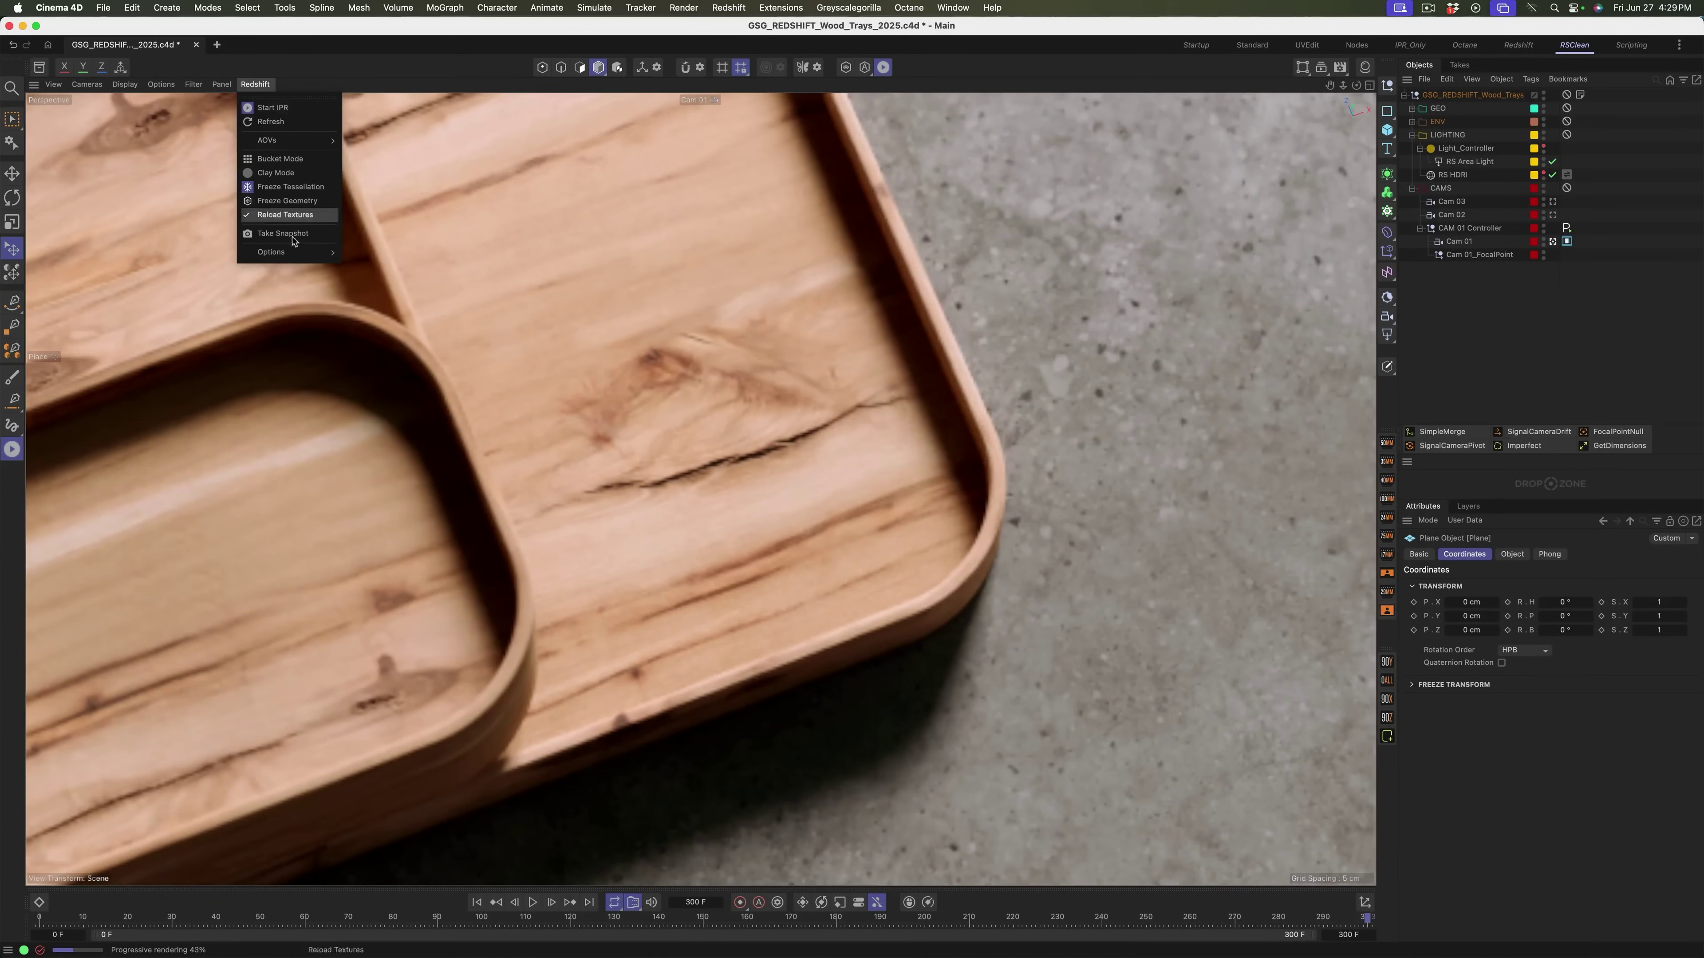
pyautogui.moveTo(298, 256)
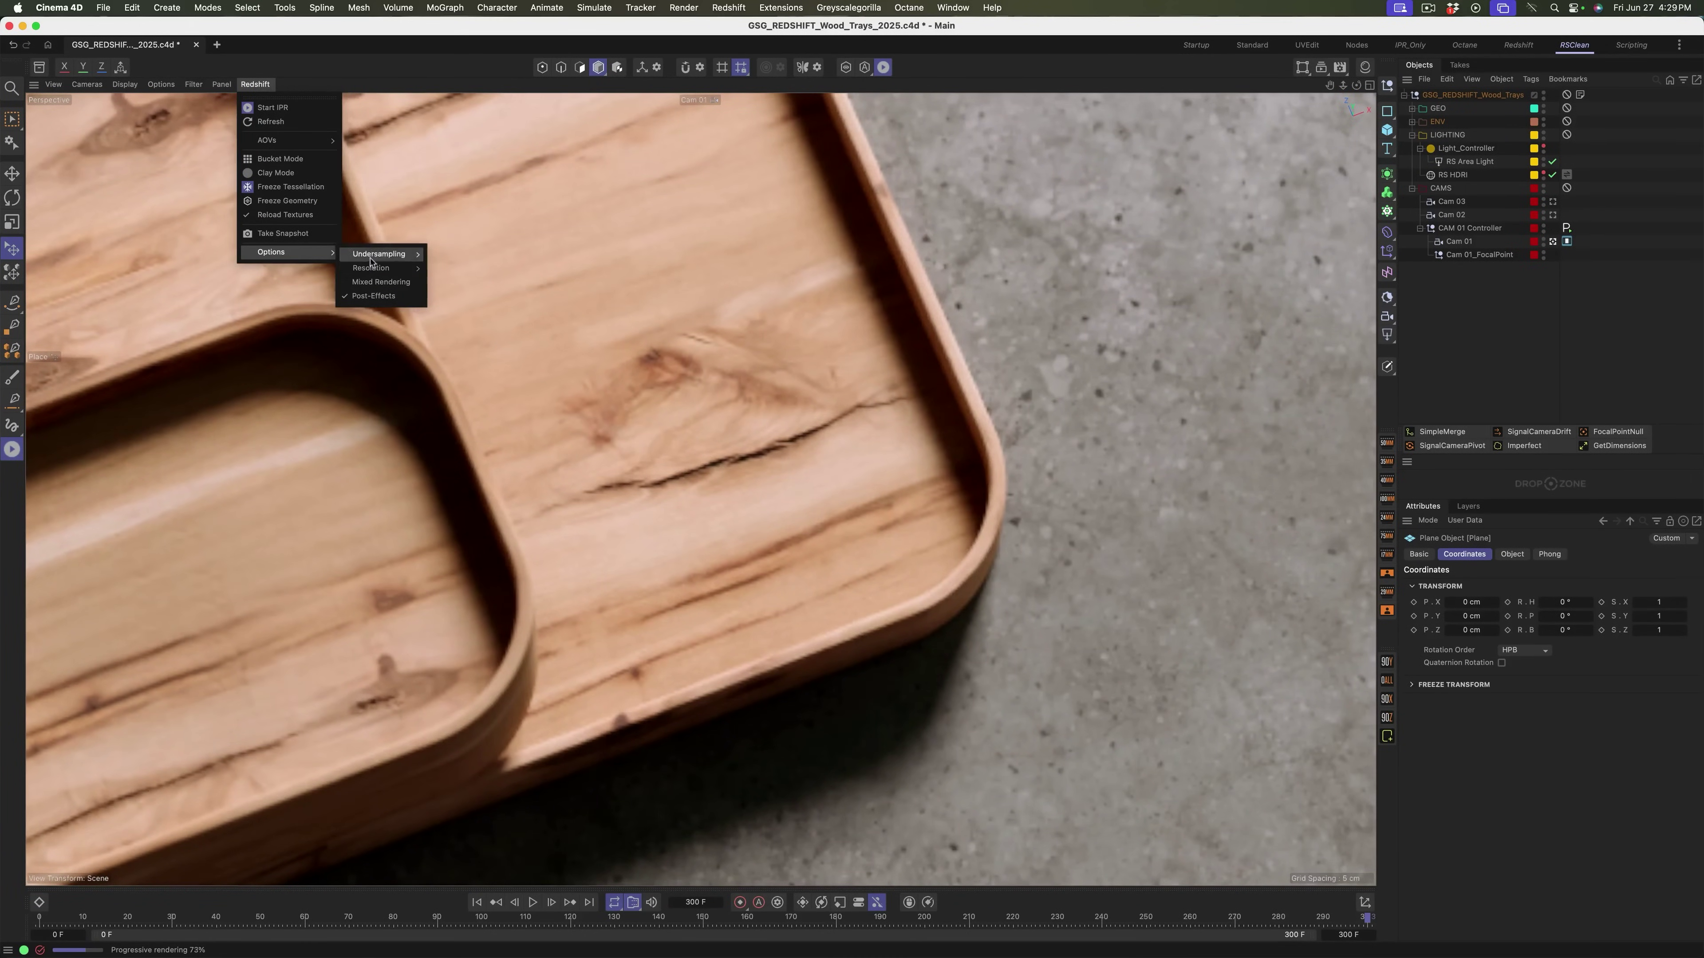
pyautogui.moveTo(373, 271)
pyautogui.click(463, 327)
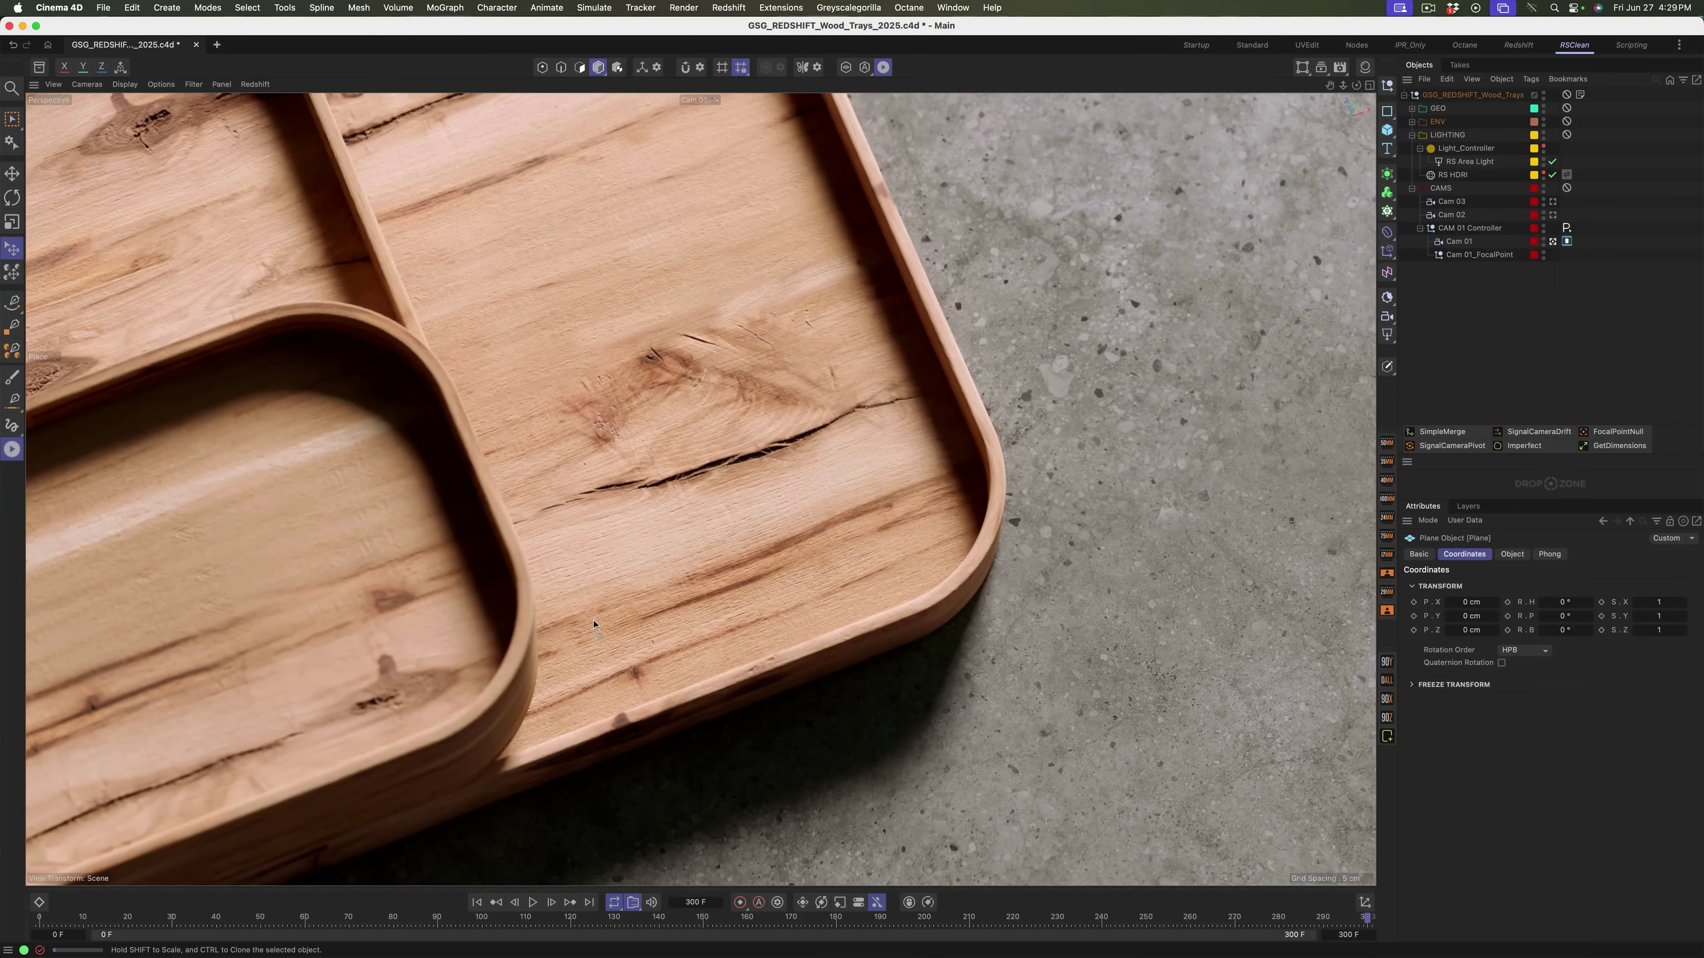
pyautogui.keyDown('alt'); pyautogui.moveTo(718, 548); pyautogui.dragTo(640, 481); pyautogui.keyUp('alt')
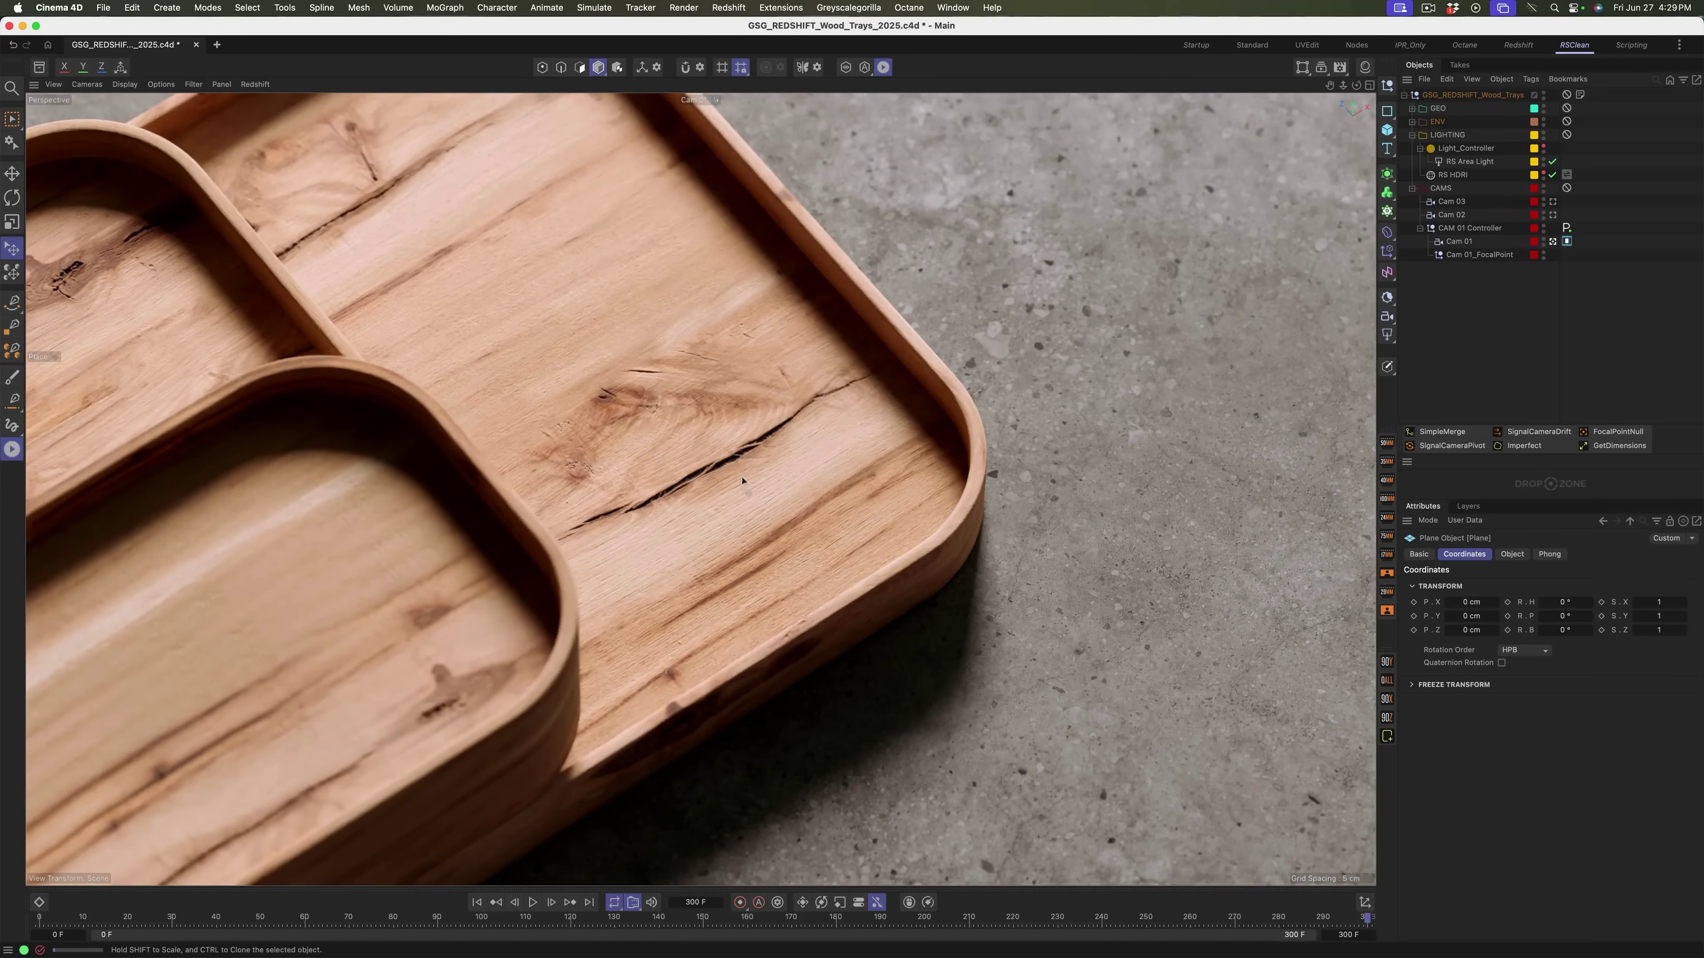
pyautogui.keyDown('alt'); pyautogui.moveTo(728, 497); pyautogui.dragTo(789, 469, button='middle'); pyautogui.keyUp('alt')
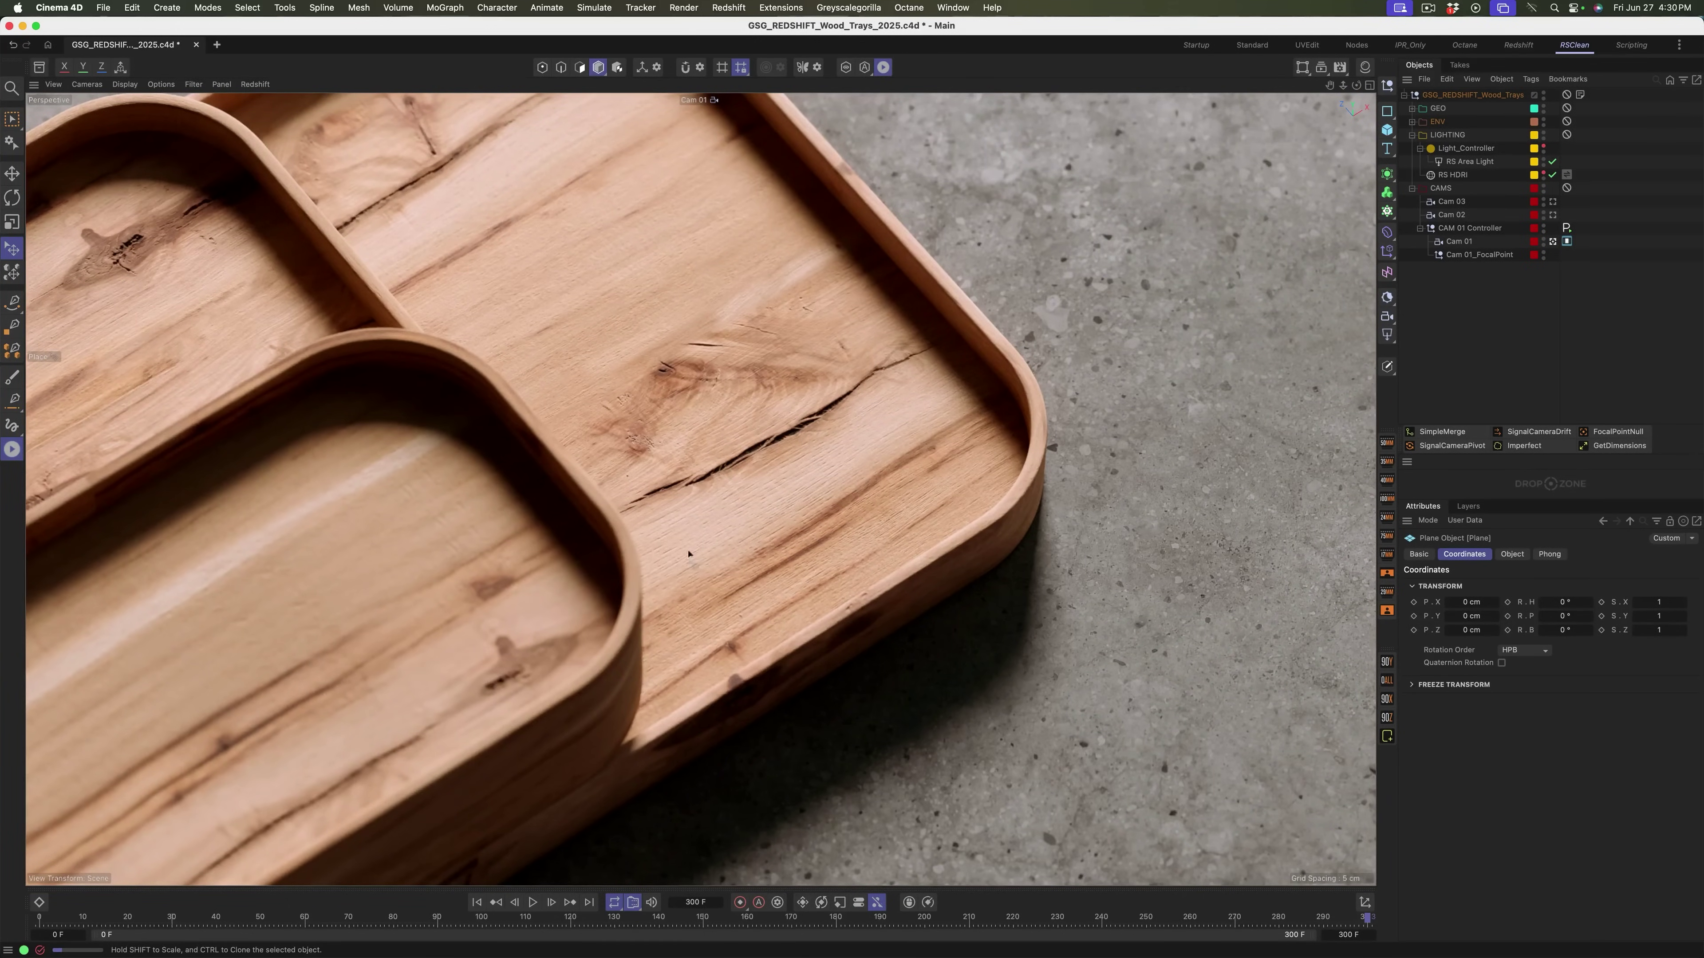
pyautogui.keyDown('alt'); pyautogui.moveTo(676, 584); pyautogui.dragTo(653, 467); pyautogui.keyUp('alt')
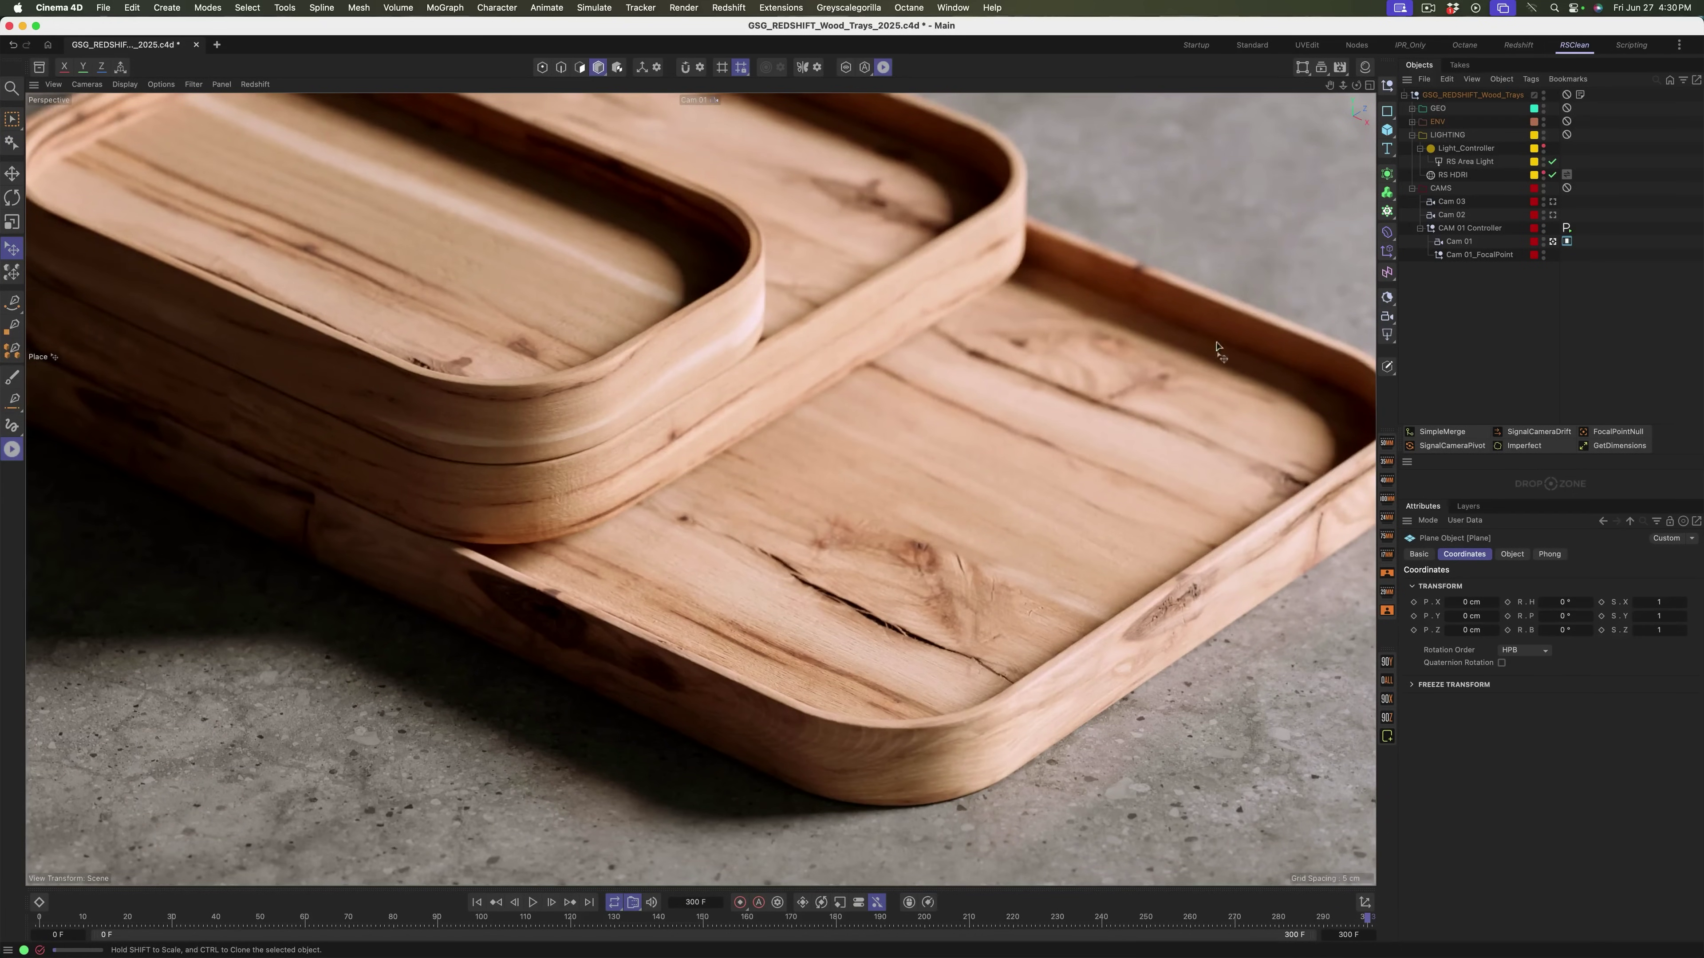
# Set the Light_Controller null's heading rotation to -159° and check the relit trays from above
pyautogui.click(1463, 148)
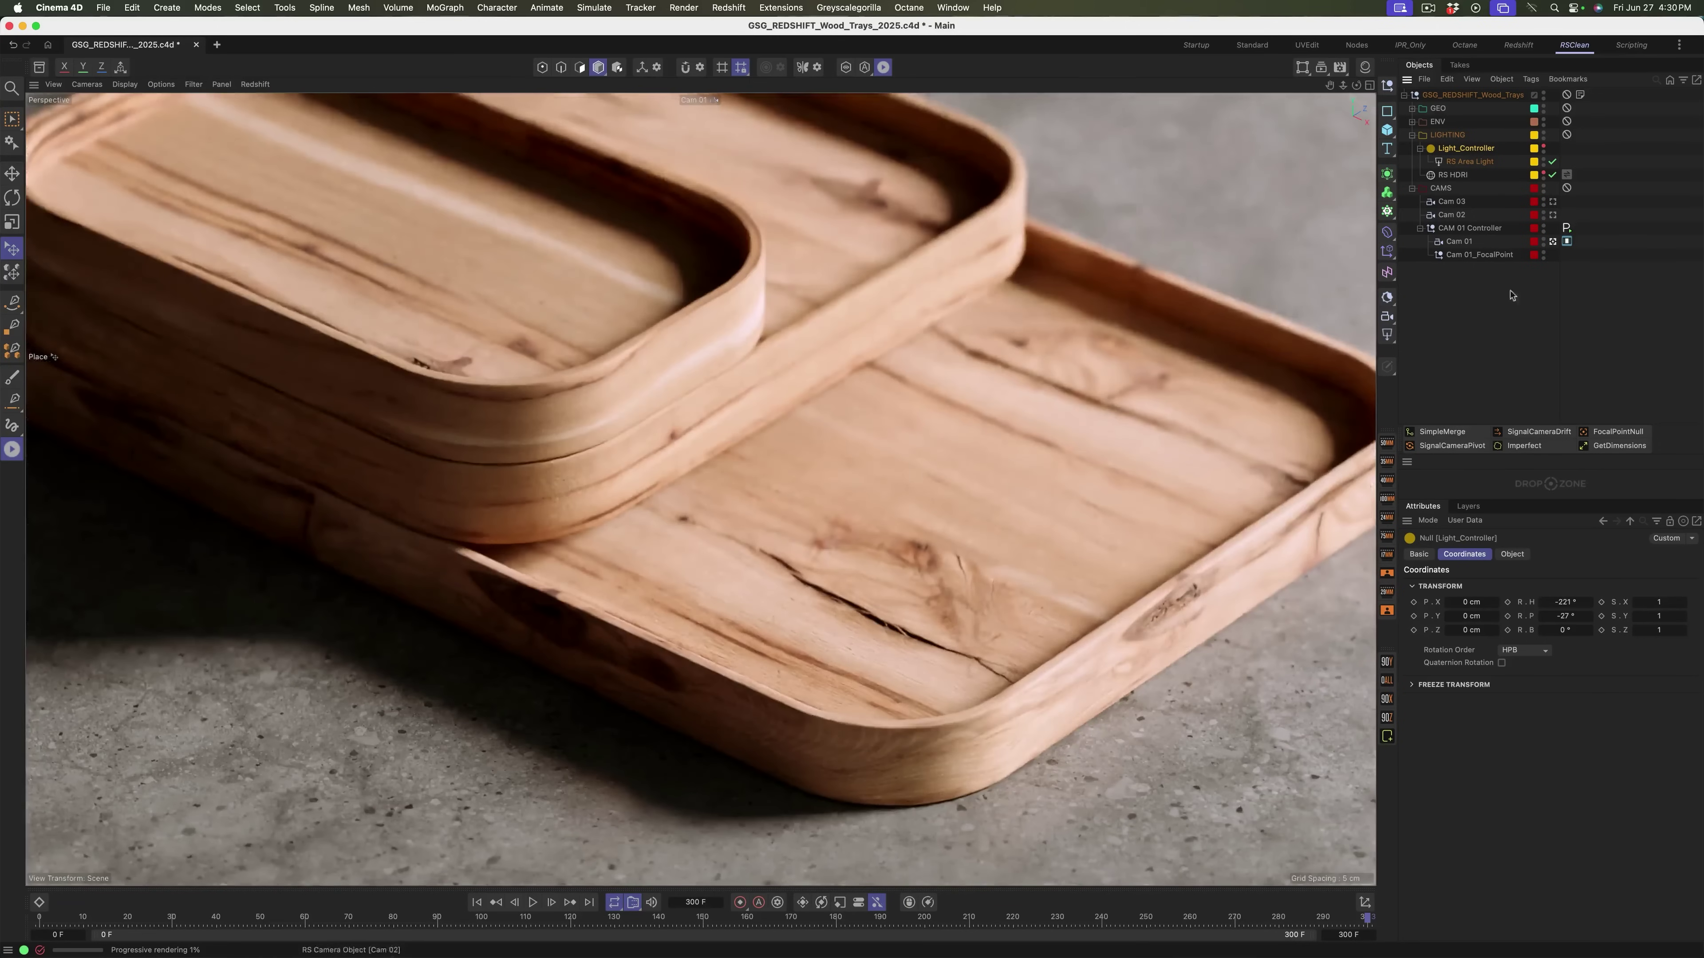
pyautogui.moveTo(1589, 602); pyautogui.dragTo(1606, 605)
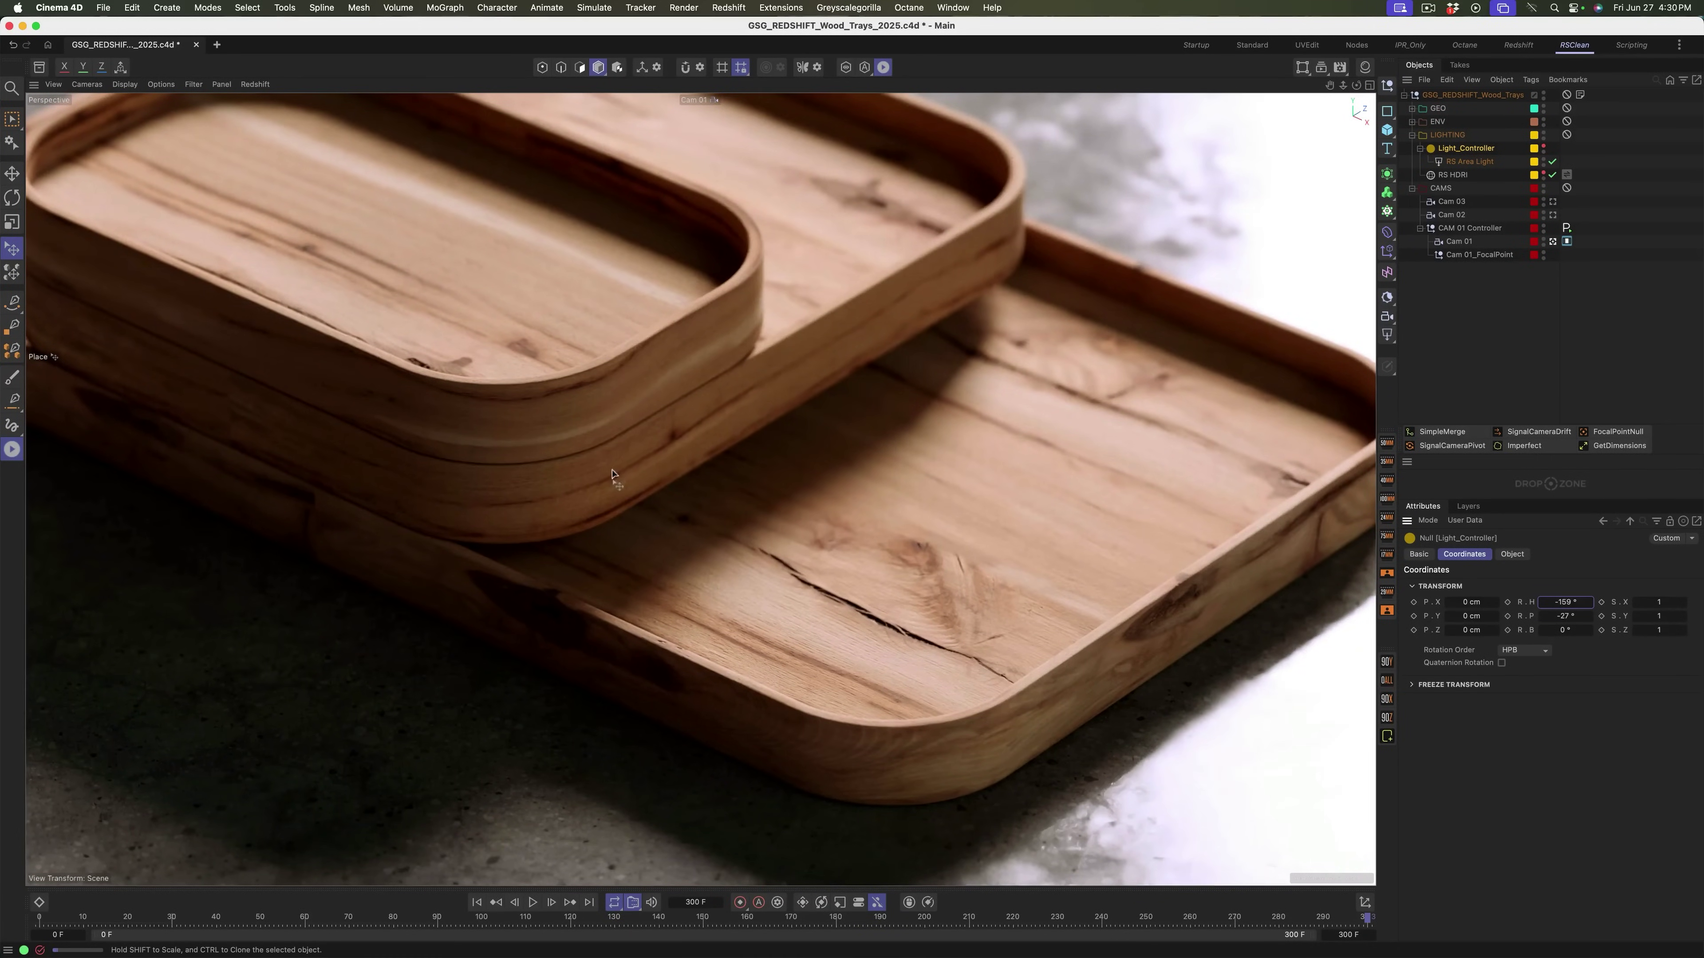
pyautogui.keyDown('alt'); pyautogui.moveTo(615, 469); pyautogui.dragTo(859, 542); pyautogui.keyUp('alt')
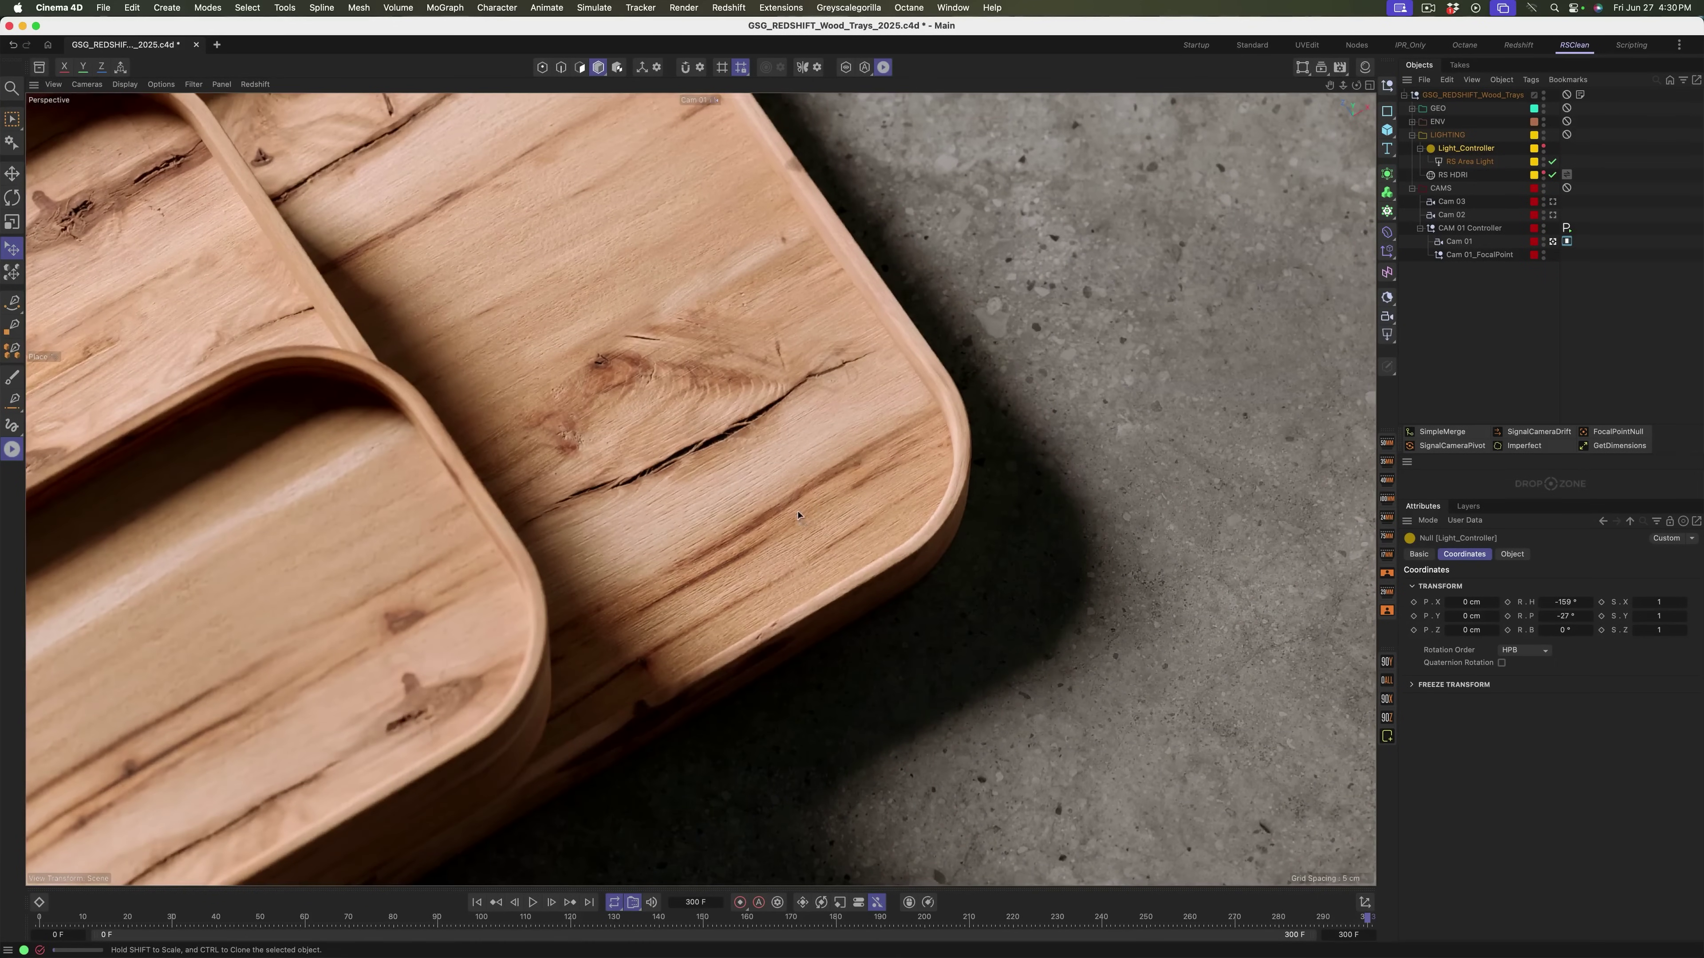
pyautogui.keyDown('alt'); pyautogui.moveTo(798, 516); pyautogui.dragTo(791, 473); pyautogui.keyUp('alt')
# Switch to Greyscalegorilla Studio, search for "concrete" and send the Grey Dappled Concrete 01 material to Cinema 4D
pyautogui.press('super+Tab')
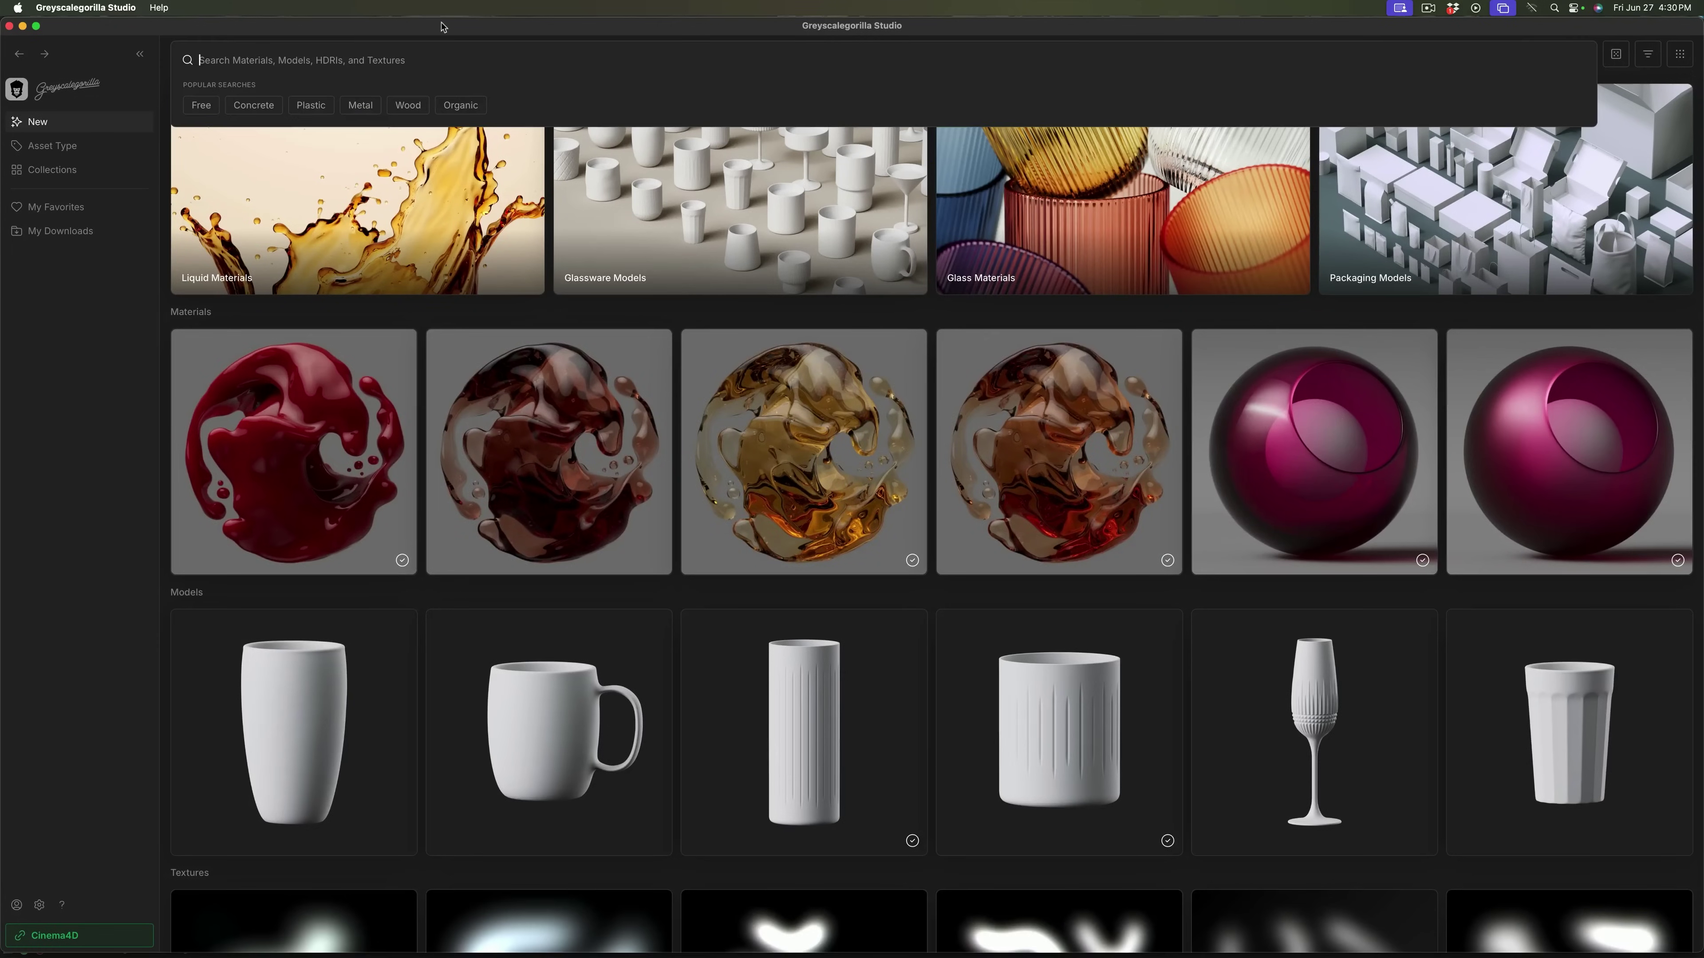
pyautogui.write('concrete')
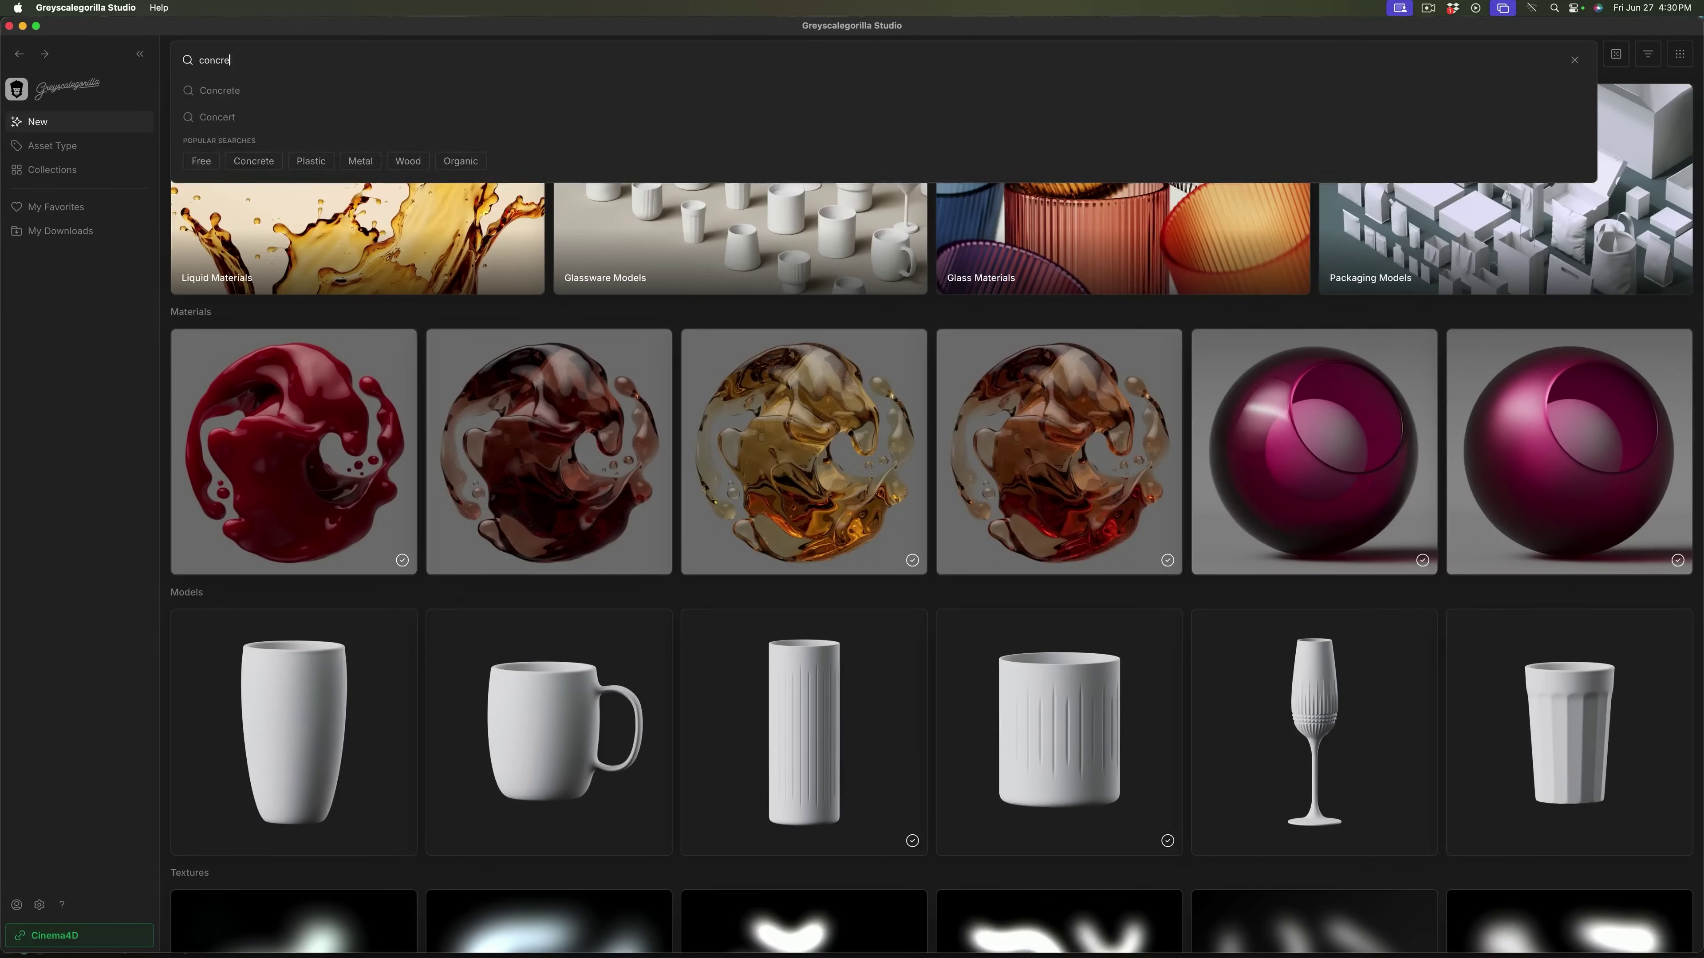
pyautogui.press('Return')
pyautogui.scroll(-10, 591, 447)
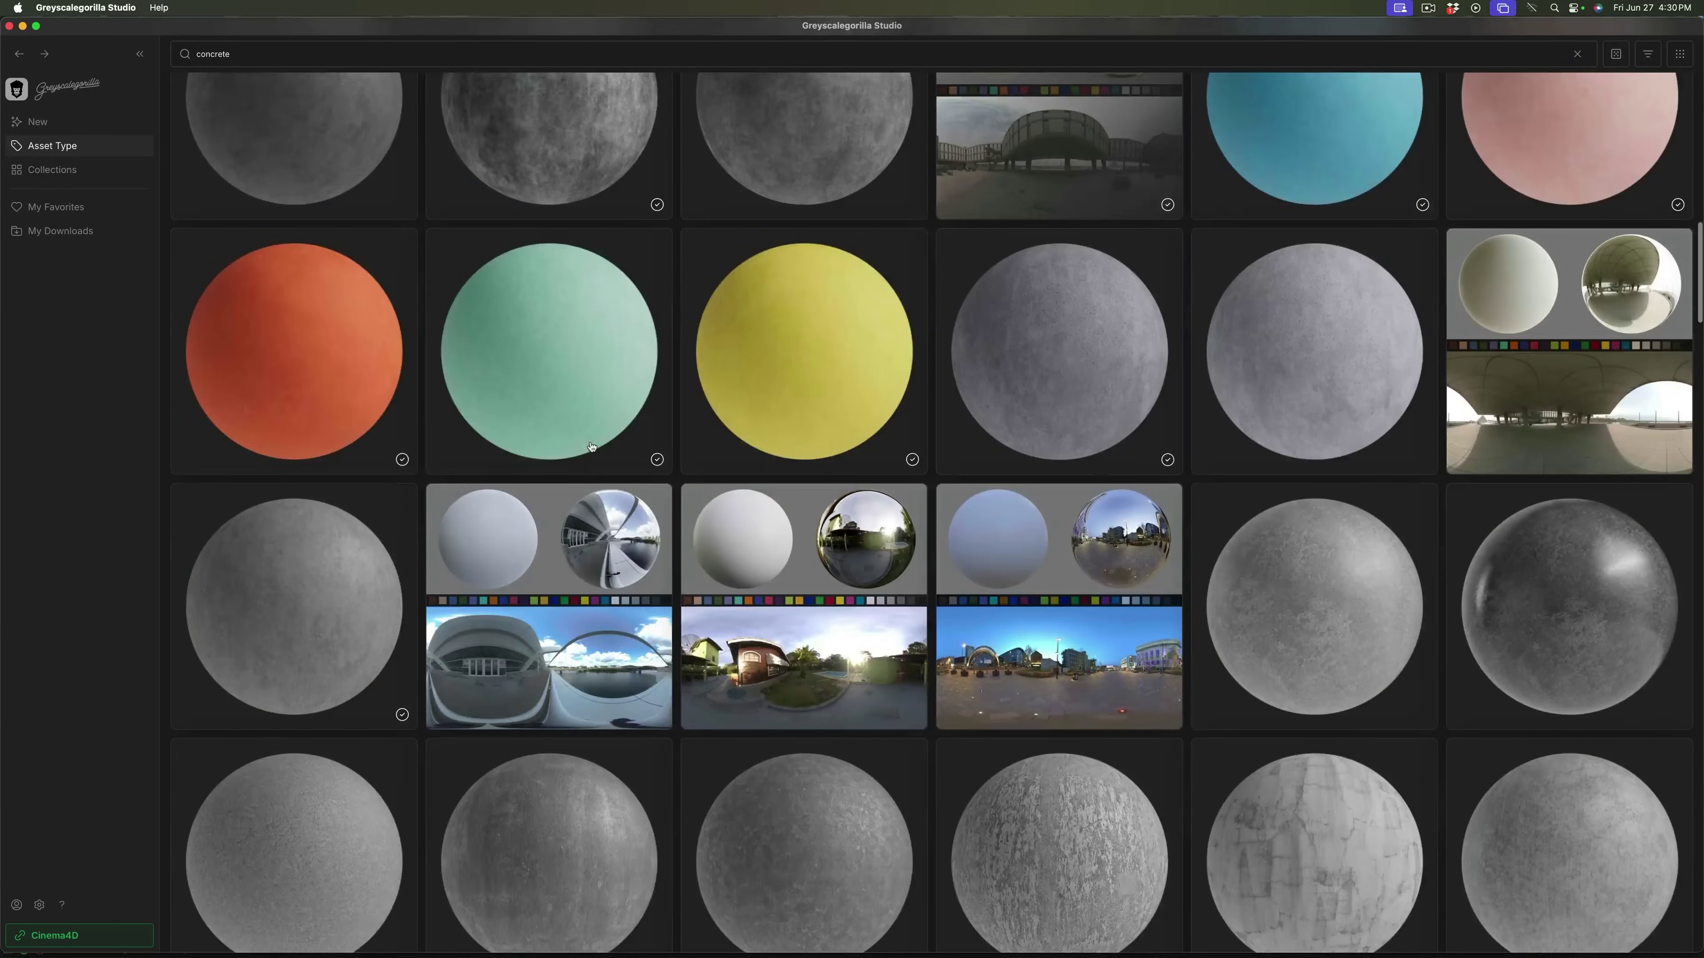
pyautogui.scroll(-10, 591, 446)
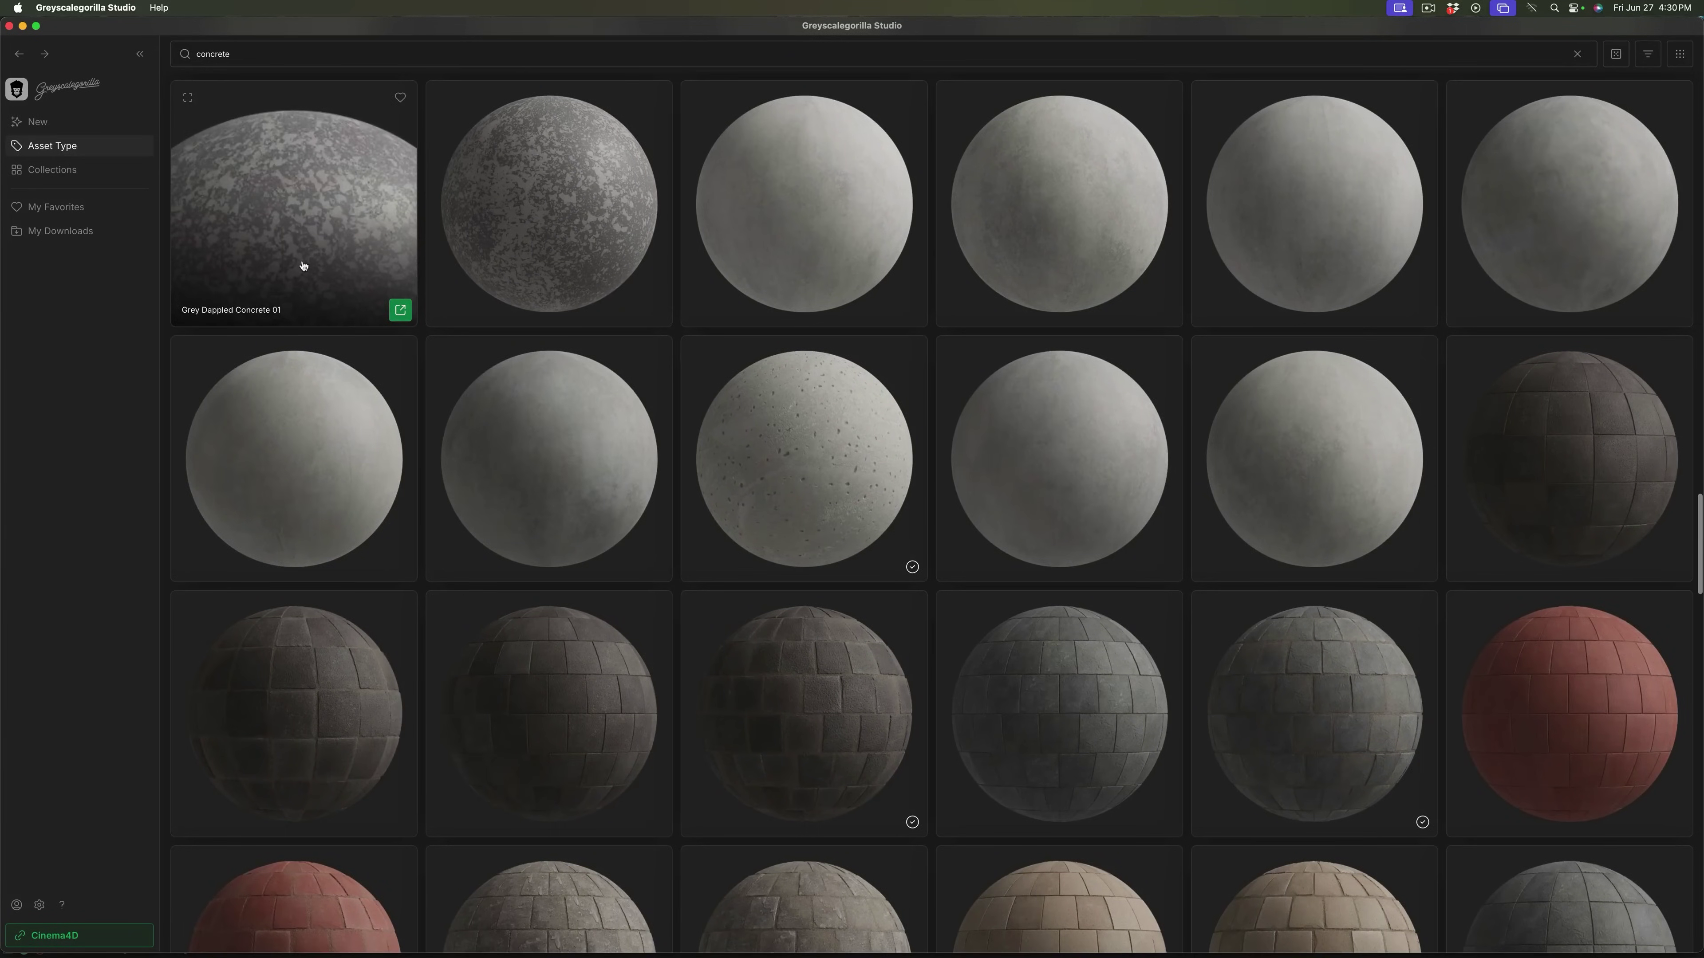
pyautogui.click(387, 312)
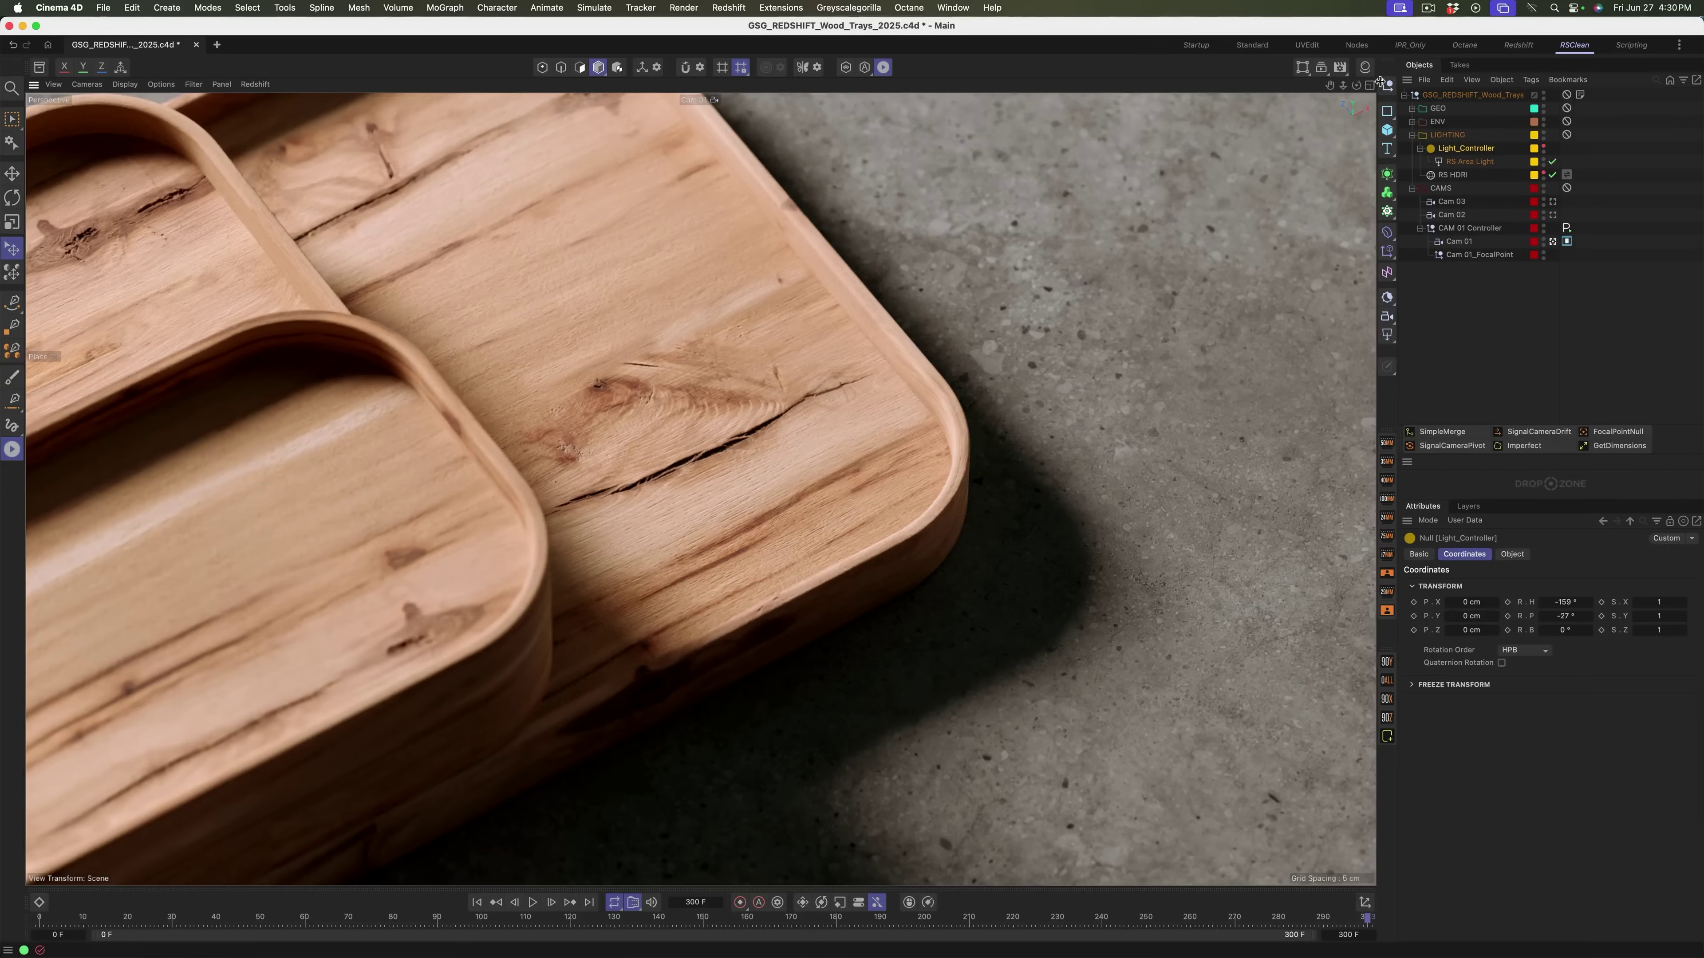
# Show the scene's materials and replace the ground Plane's material in the ENV group with Grey Dappled Concrete 01
pyautogui.click(1365, 68)
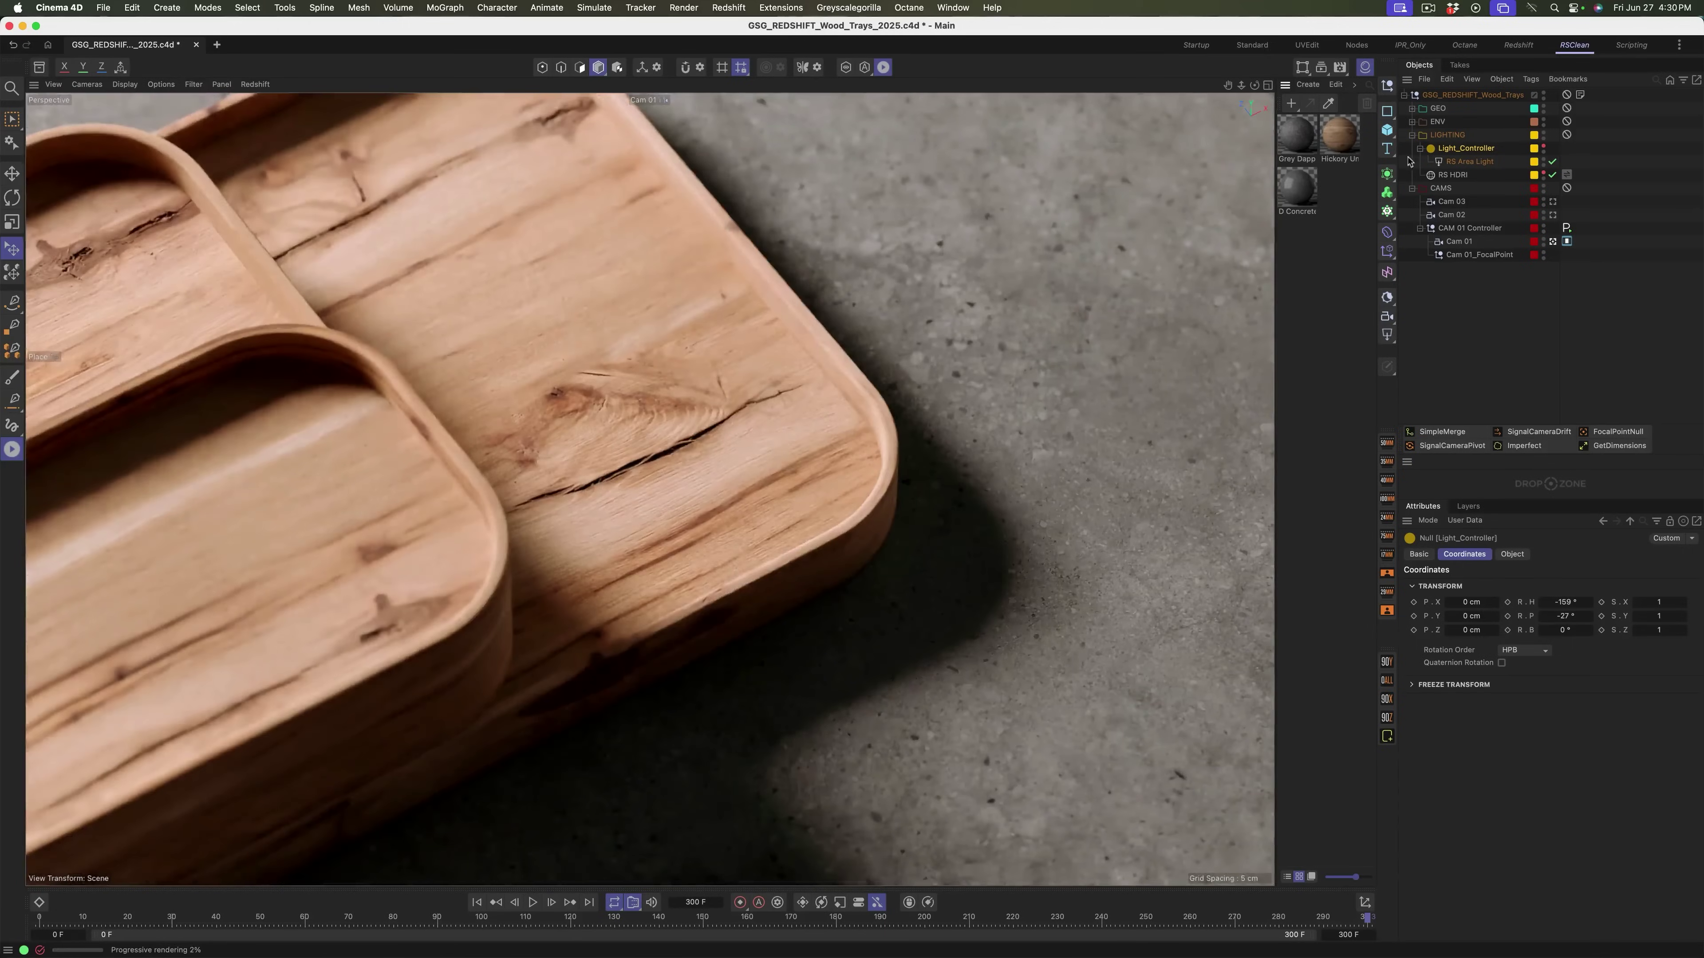
pyautogui.click(1412, 121)
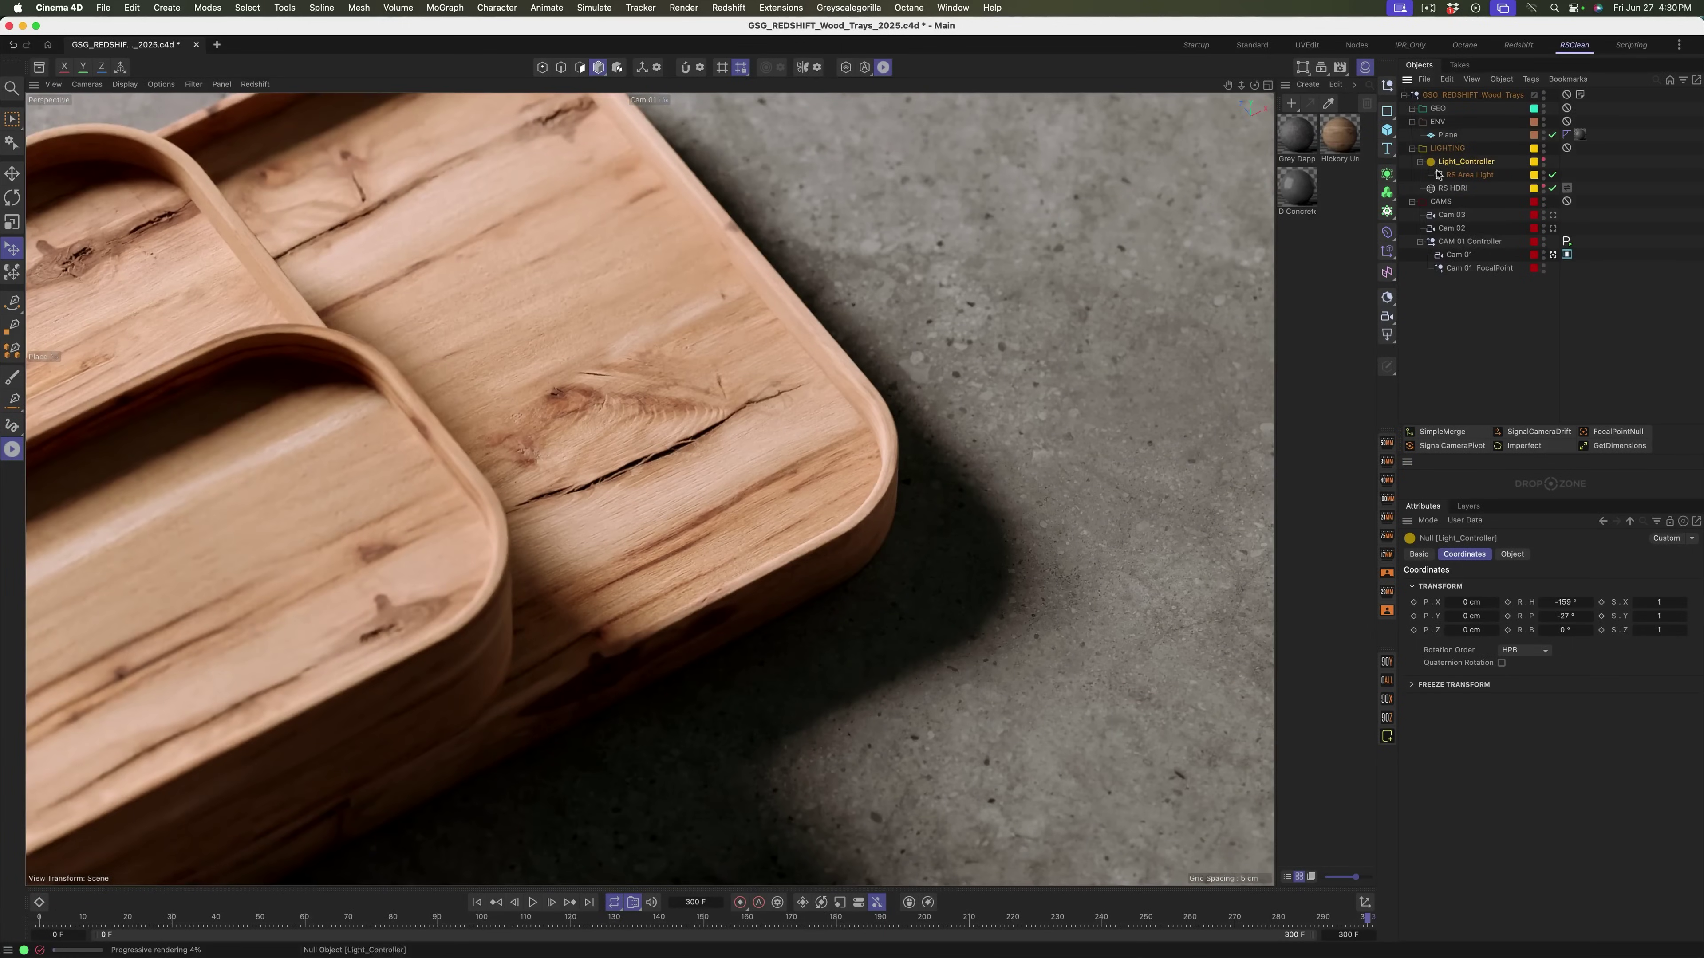
pyautogui.click(1580, 134)
pyautogui.moveTo(1312, 141); pyautogui.dragTo(1580, 135)
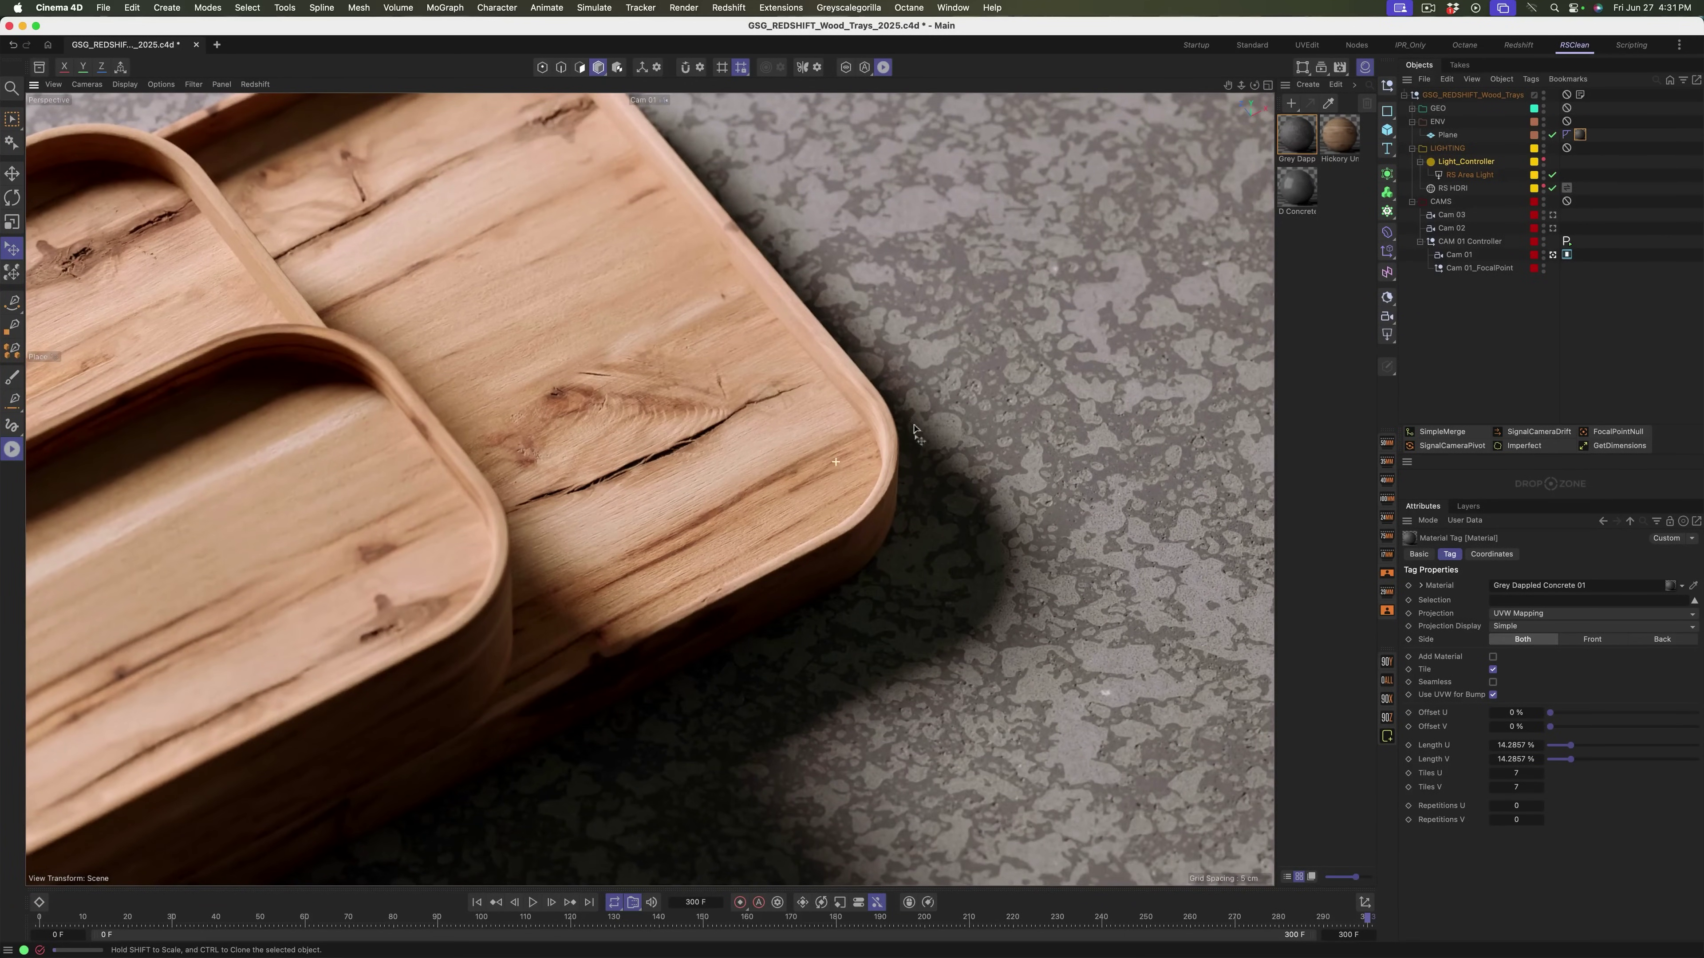
pyautogui.scroll(3, 1015, 403)
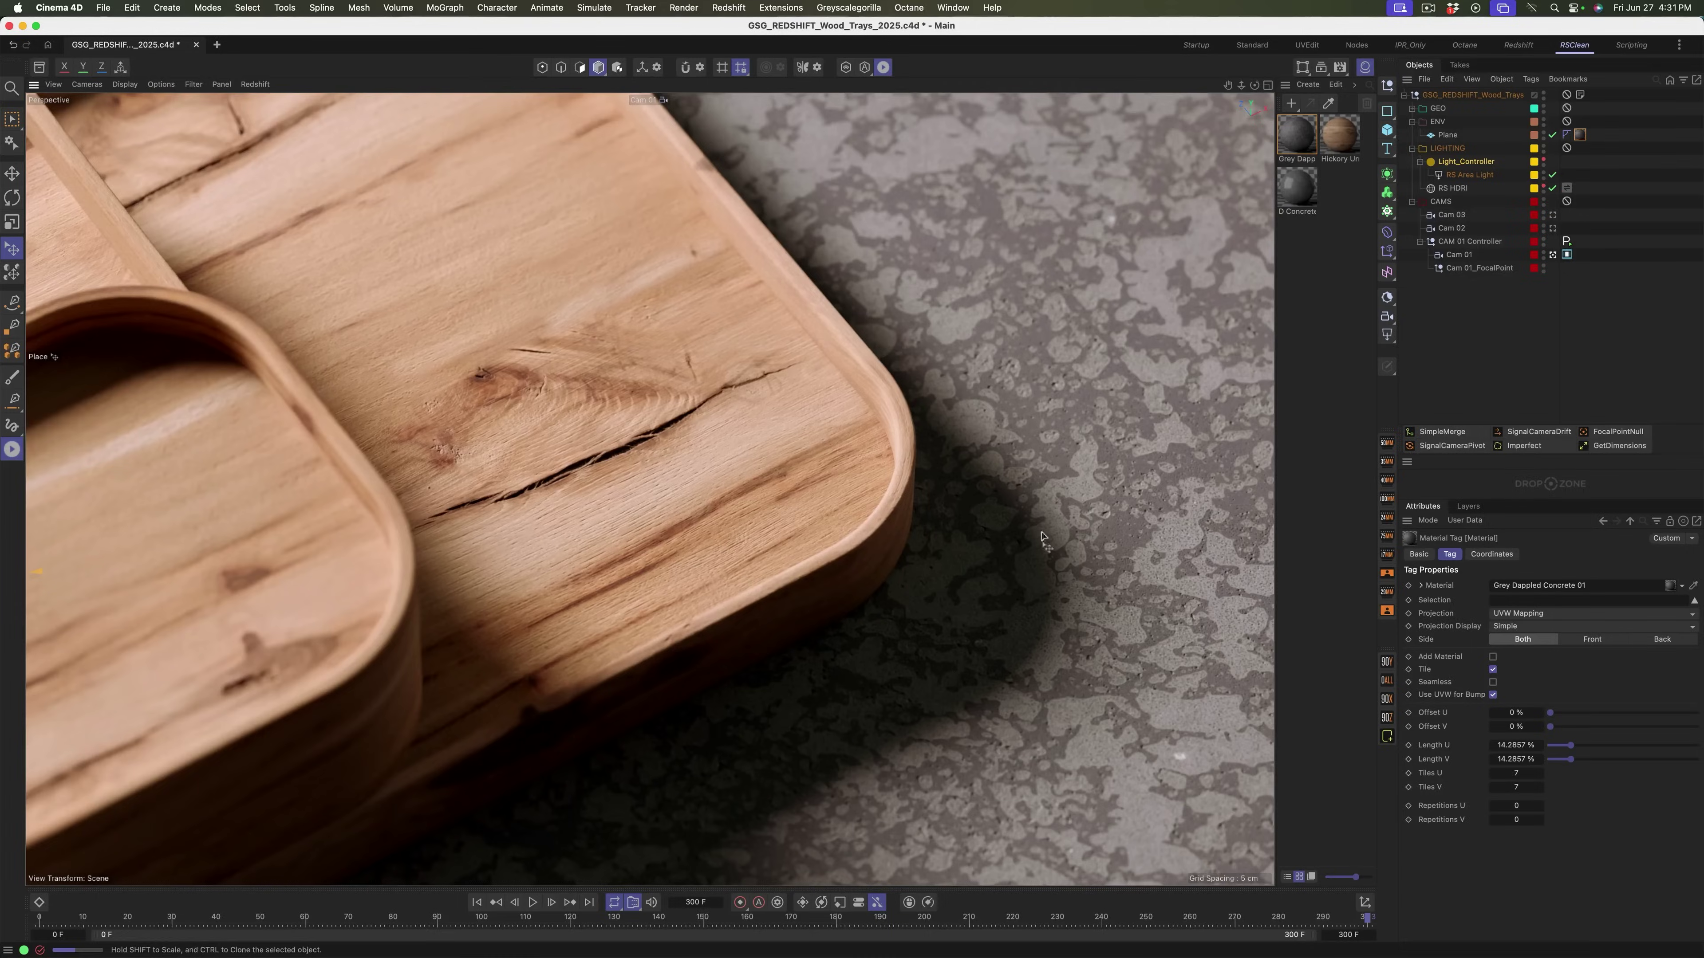
# Clear the selection, expand the object list to fill the window and restore the layout
pyautogui.click(1468, 347)
pyautogui.hotkey('ctrl', 'Tab')
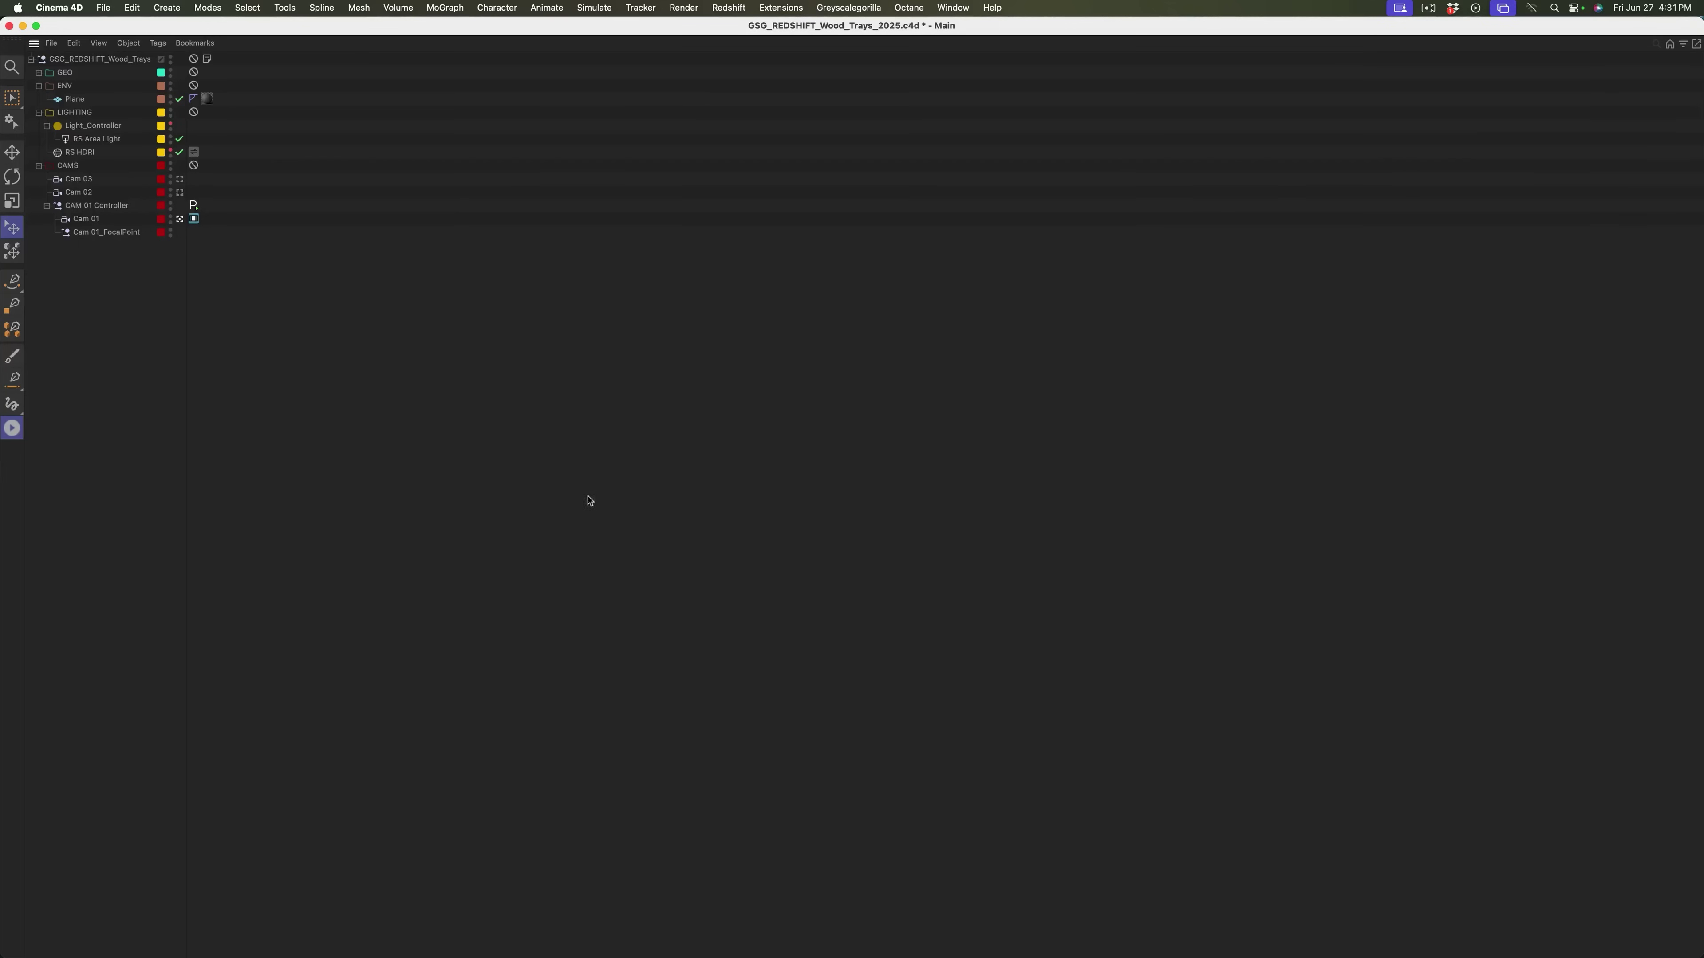
pyautogui.hotkey('ctrl', 'Tab')
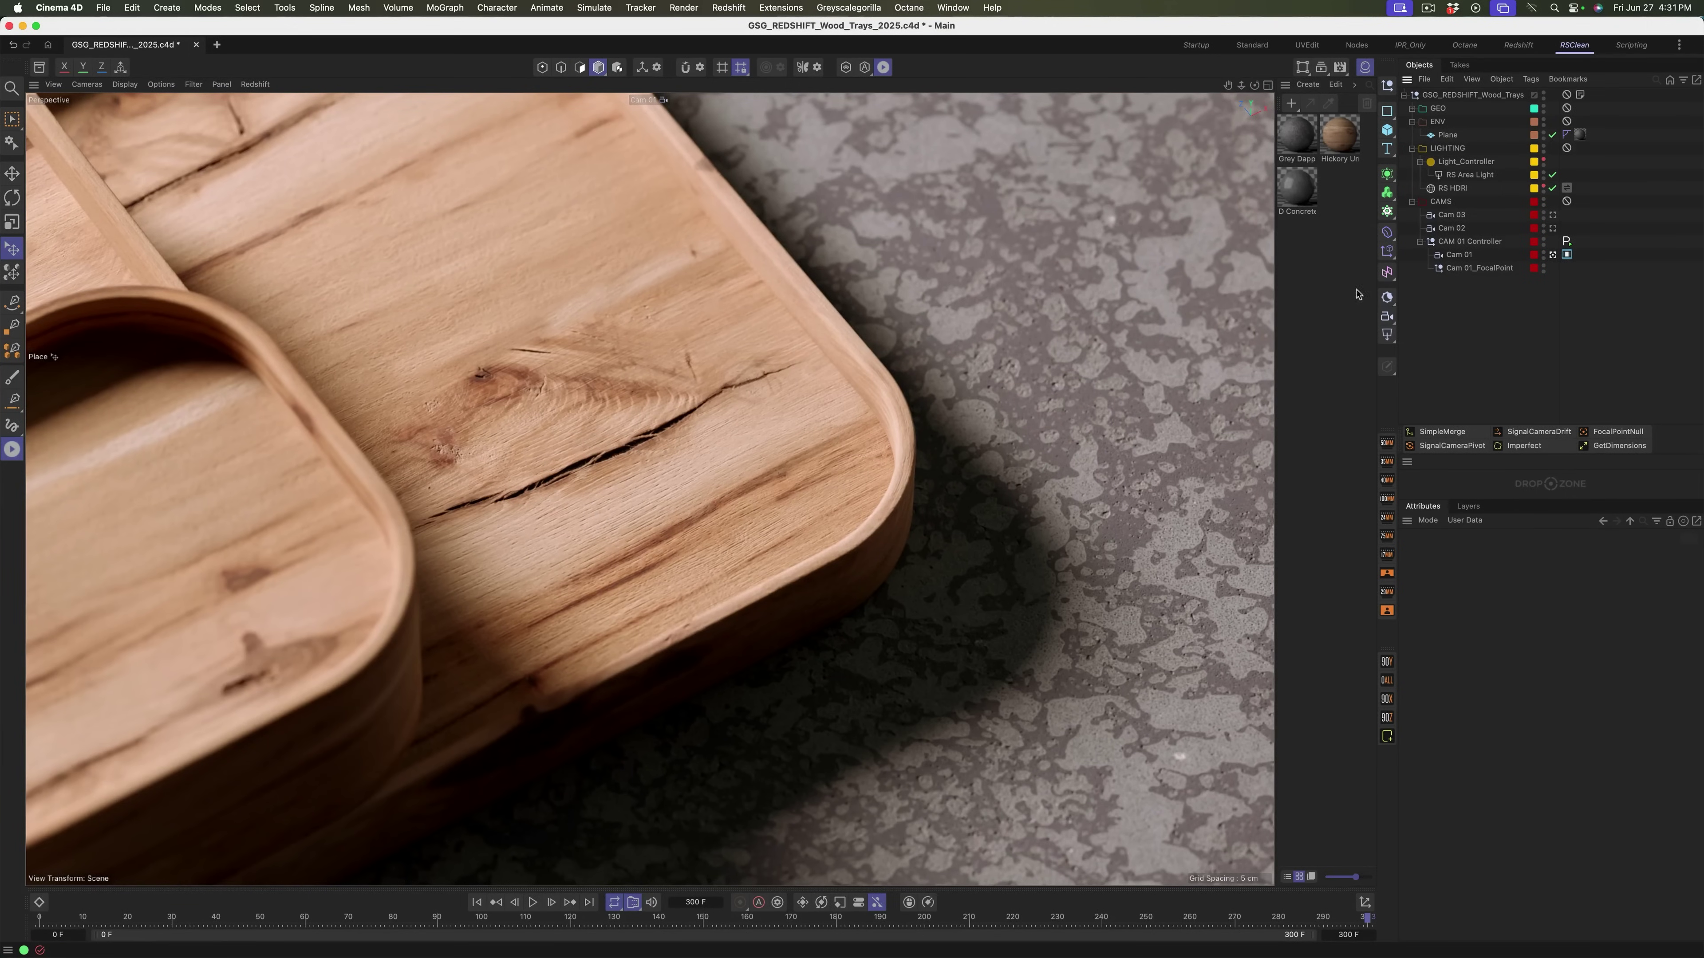
# Expand the perspective viewport to fill the window and inspect the trays from above and from a lower angle
pyautogui.click(685, 405)
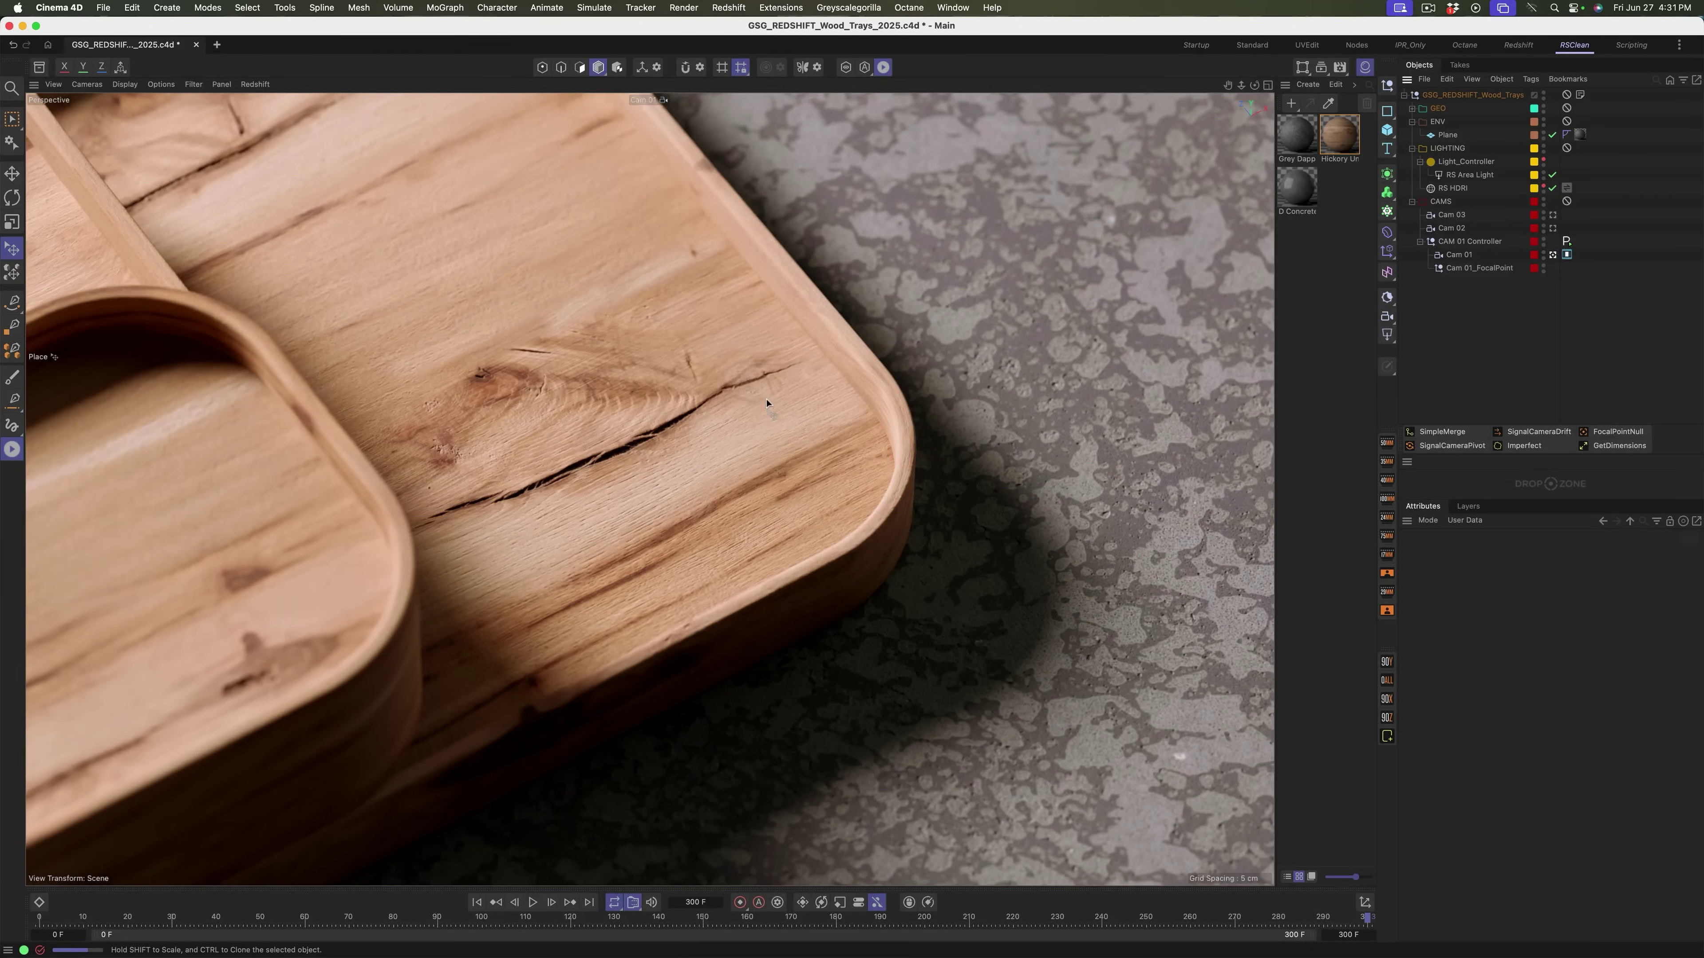
pyautogui.hotkey('ctrl', 'Tab')
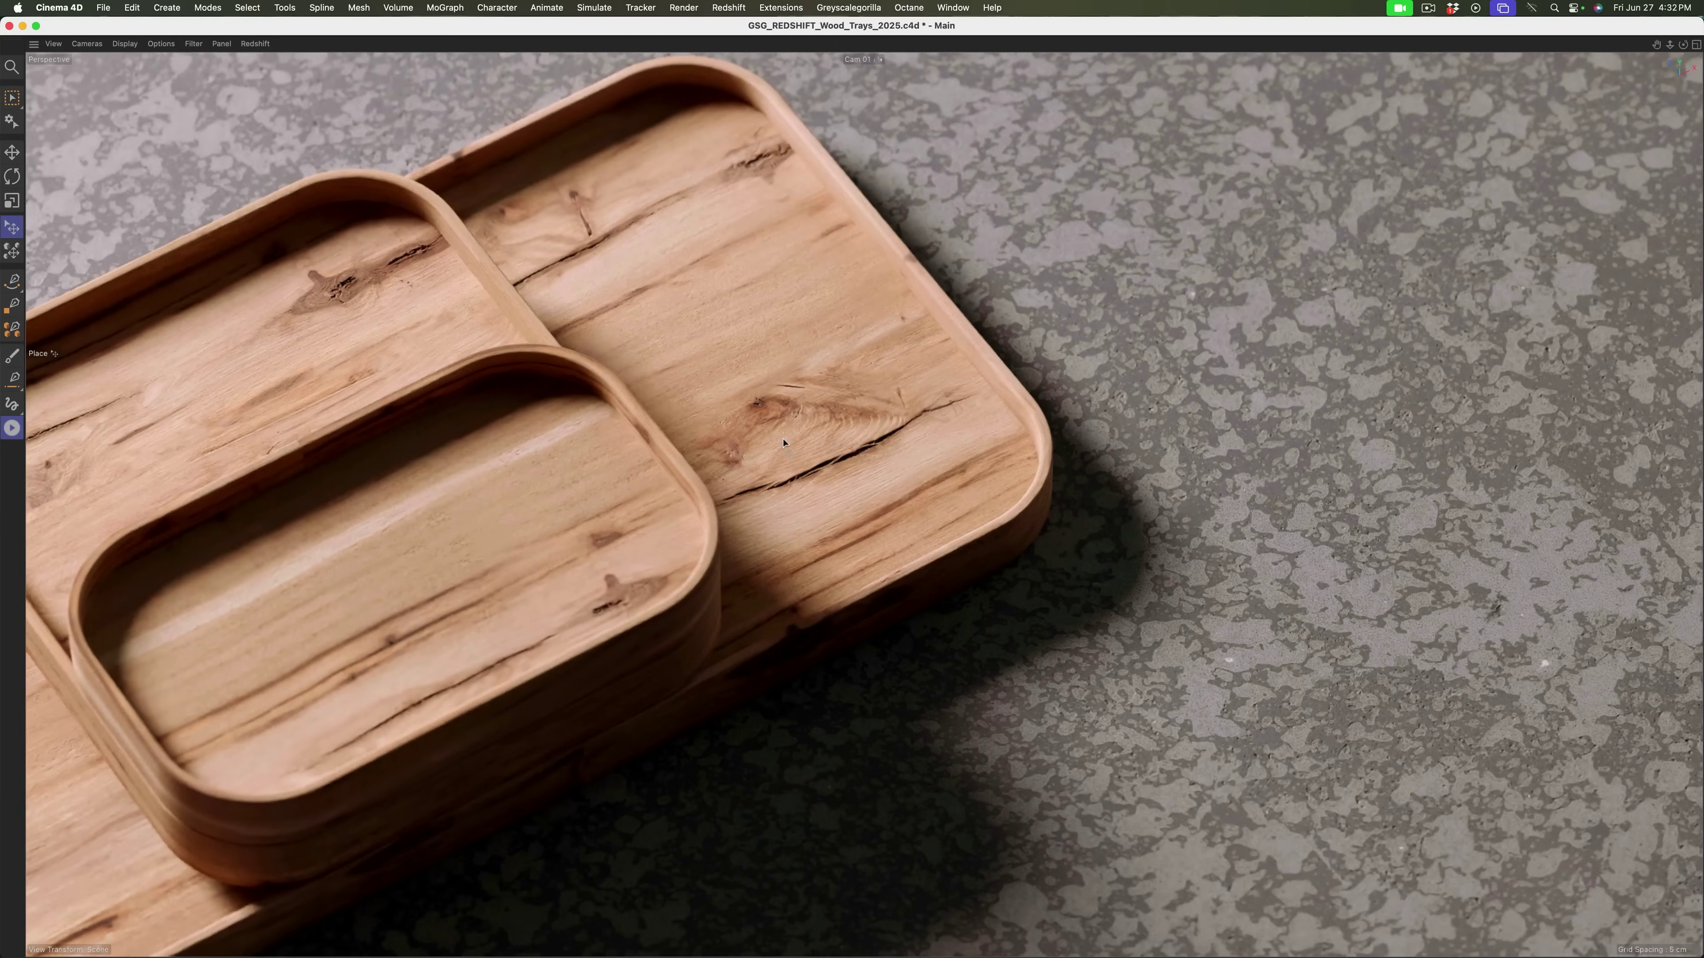
pyautogui.scroll(5, 793, 447)
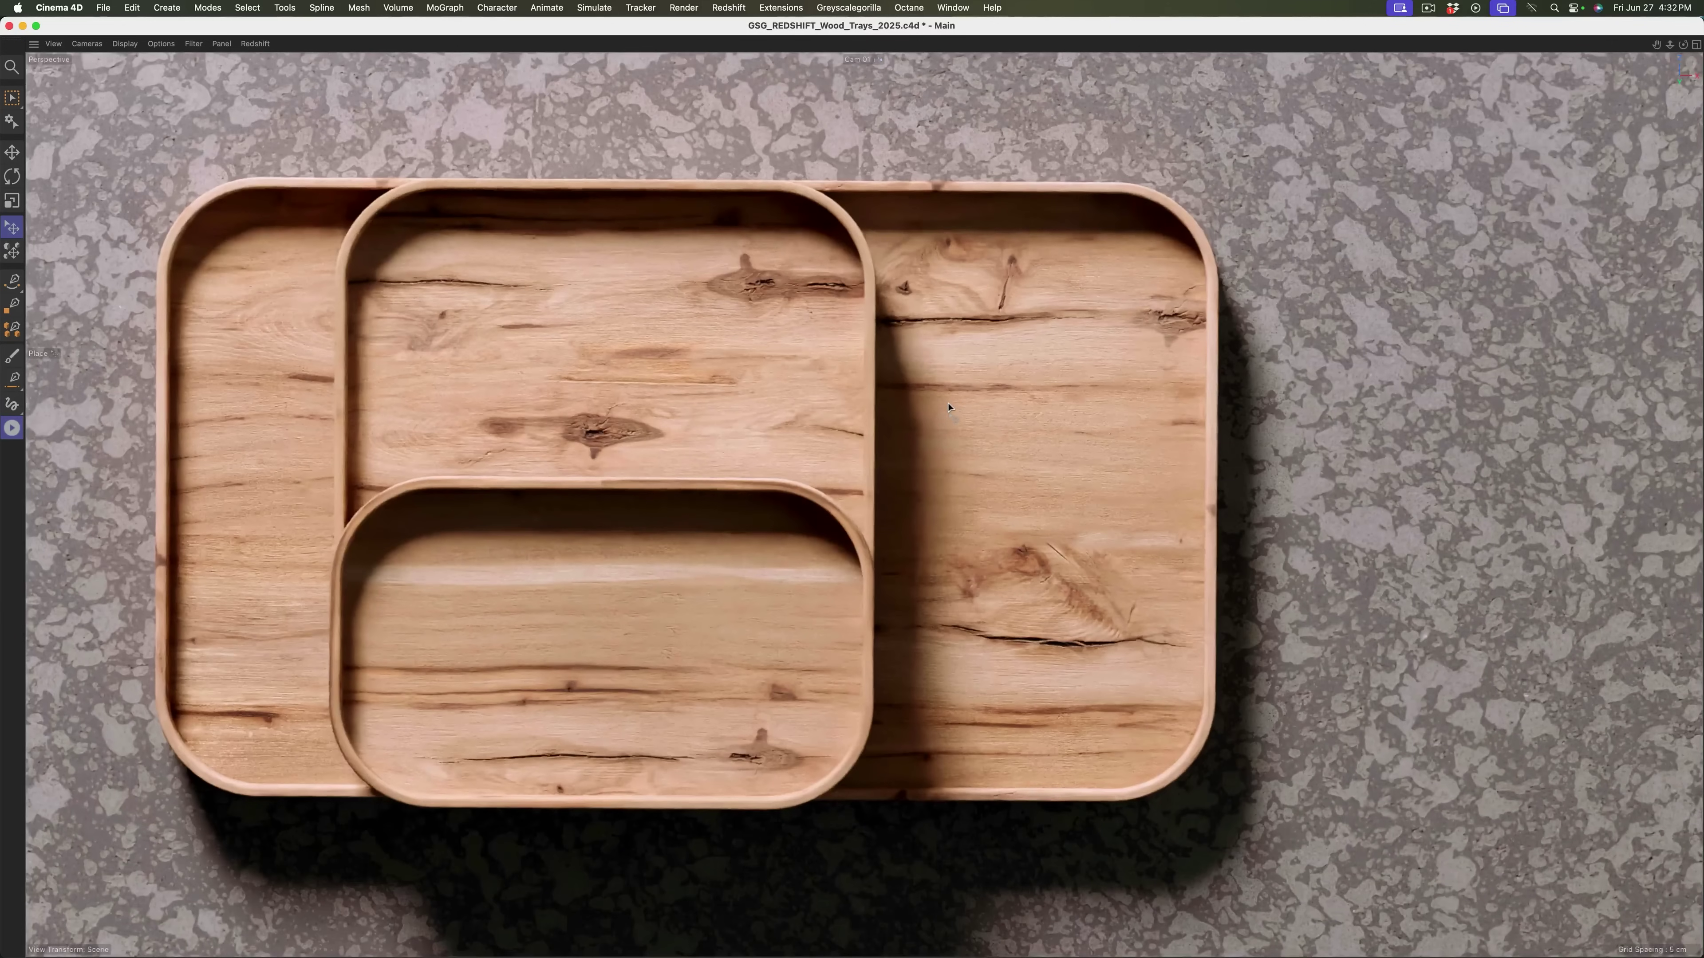
pyautogui.scroll(5, 1035, 517)
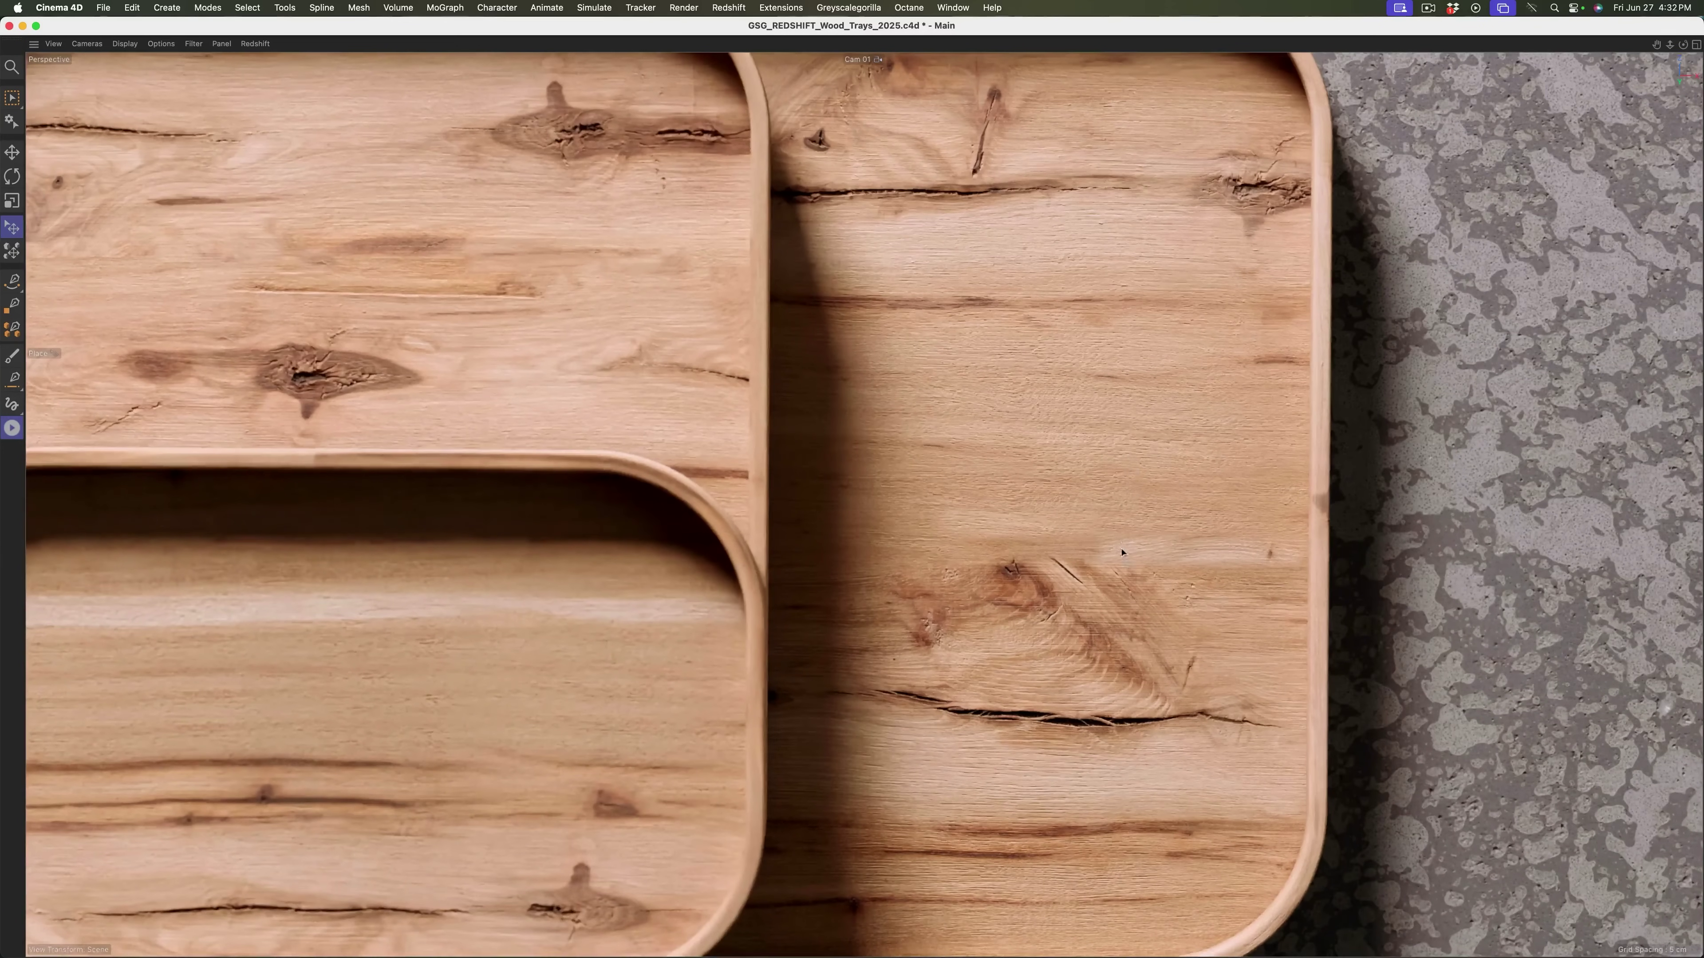
pyautogui.keyDown('alt'); pyautogui.moveTo(1122, 552); pyautogui.dragTo(1124, 356); pyautogui.keyUp('alt')
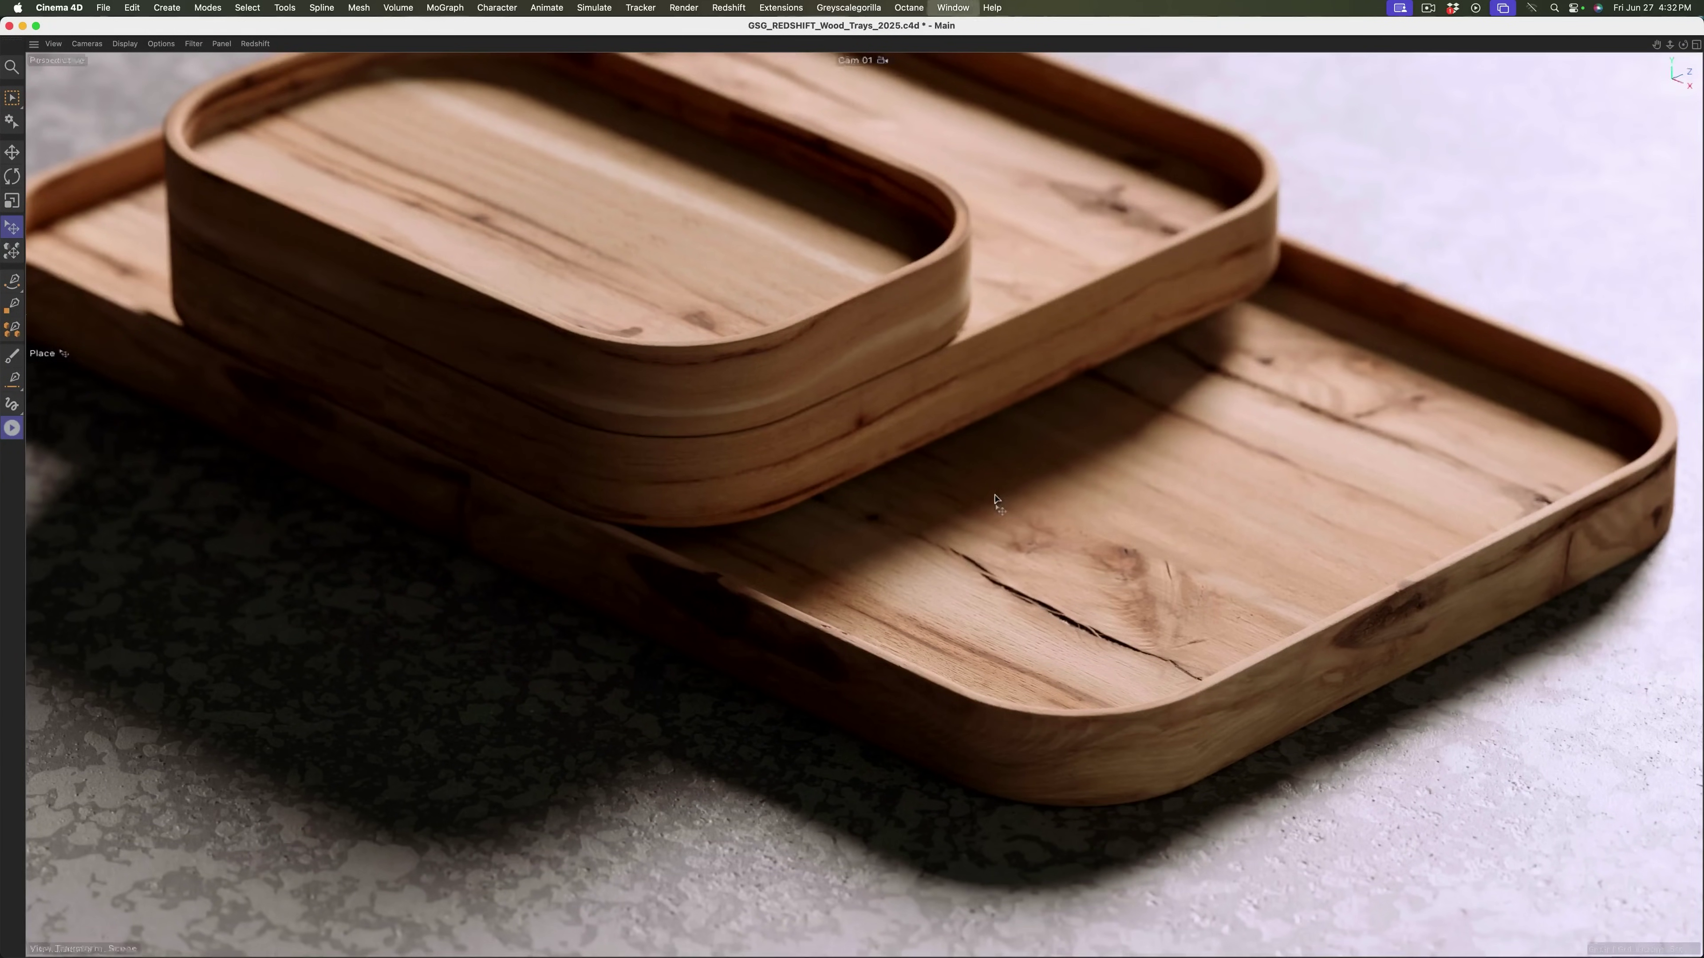
# Restore the viewport to normal size, switch to the IPR_Only layout and reframe the trays from a higher angle
pyautogui.hotkey('ctrl', 'Tab')
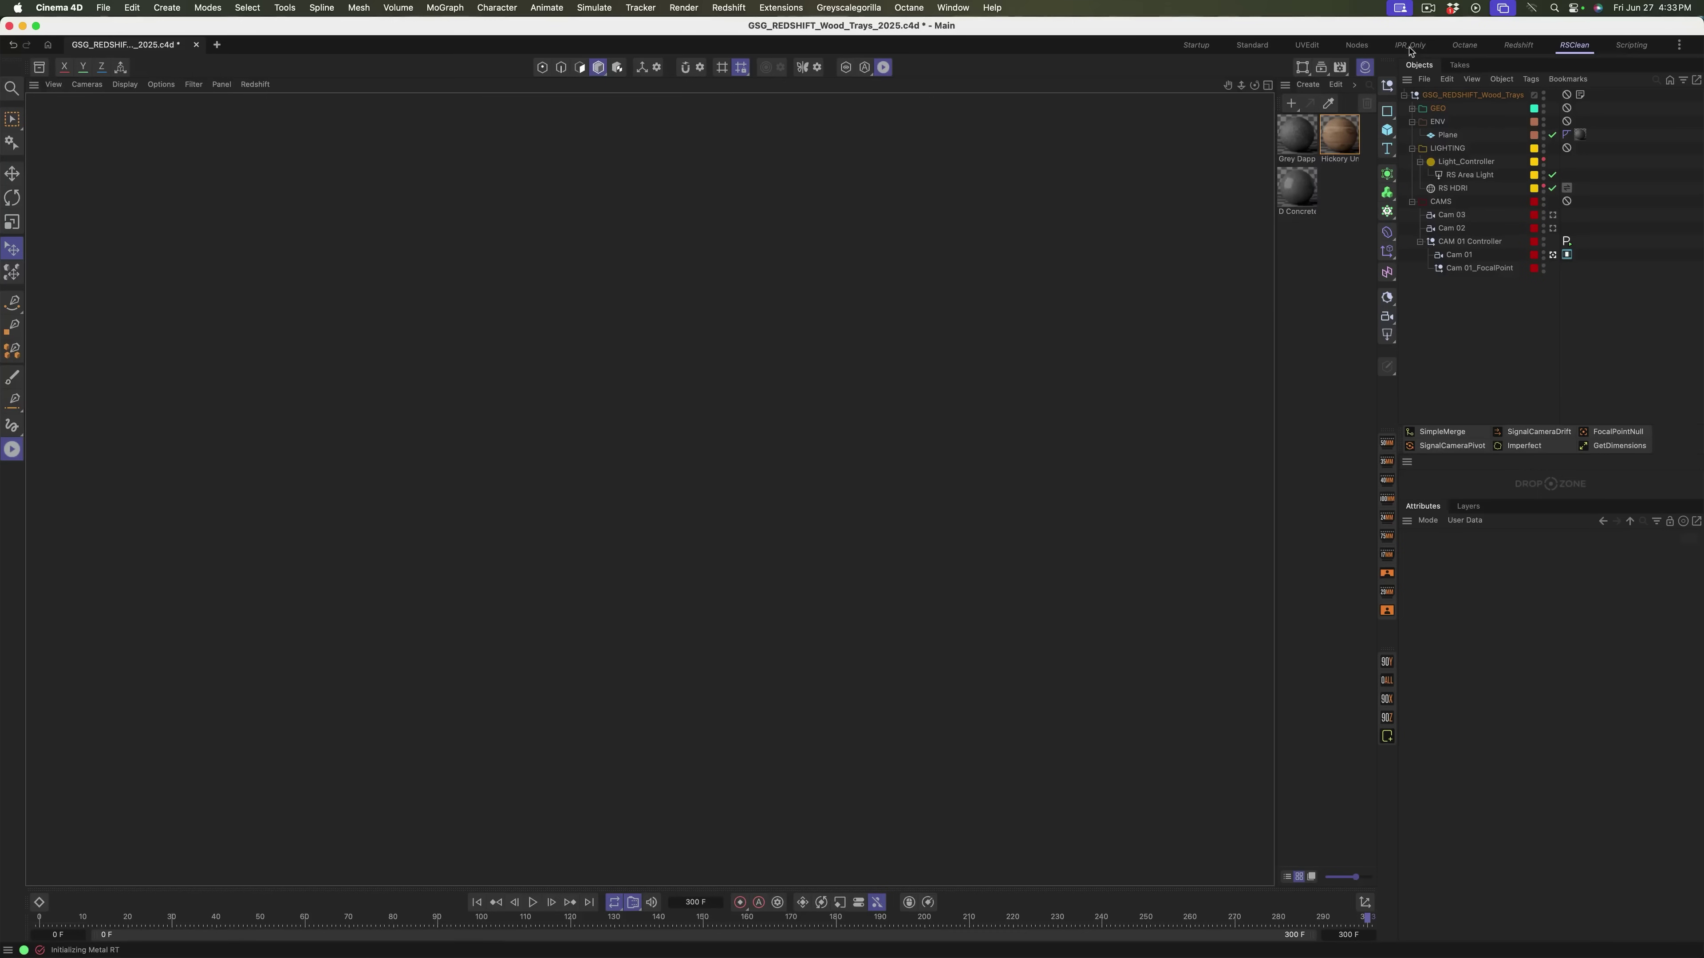
pyautogui.click(1409, 46)
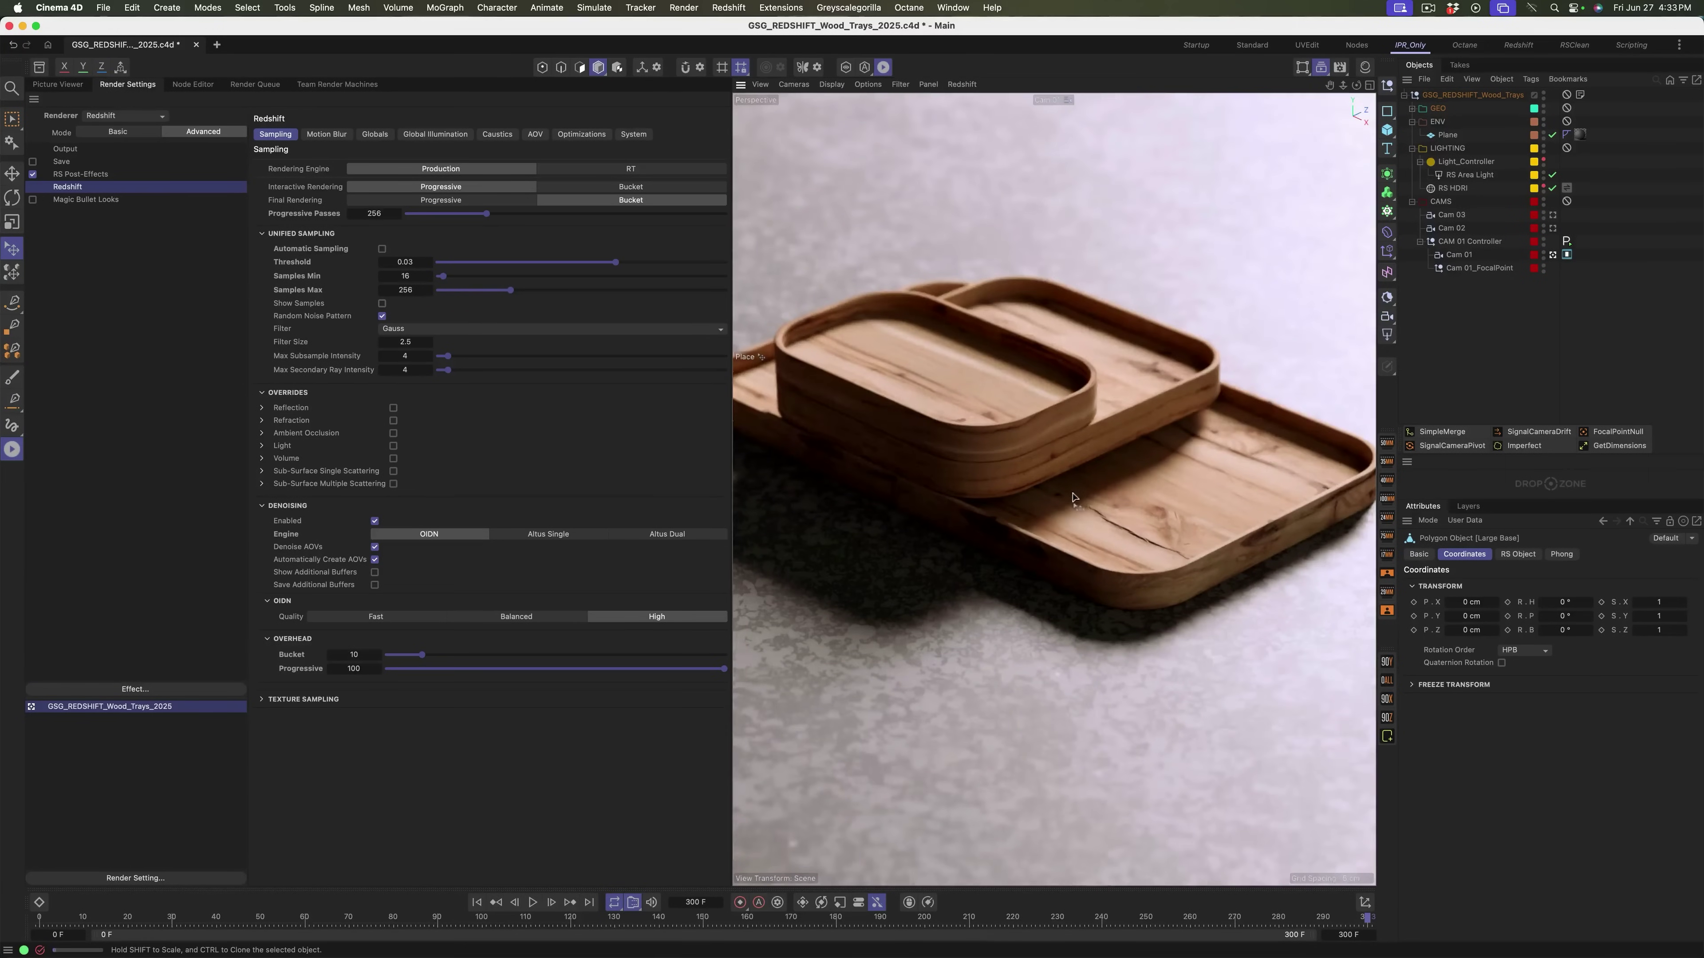
pyautogui.keyDown('alt'); pyautogui.moveTo(1078, 492); pyautogui.dragTo(952, 376); pyautogui.keyUp('alt')
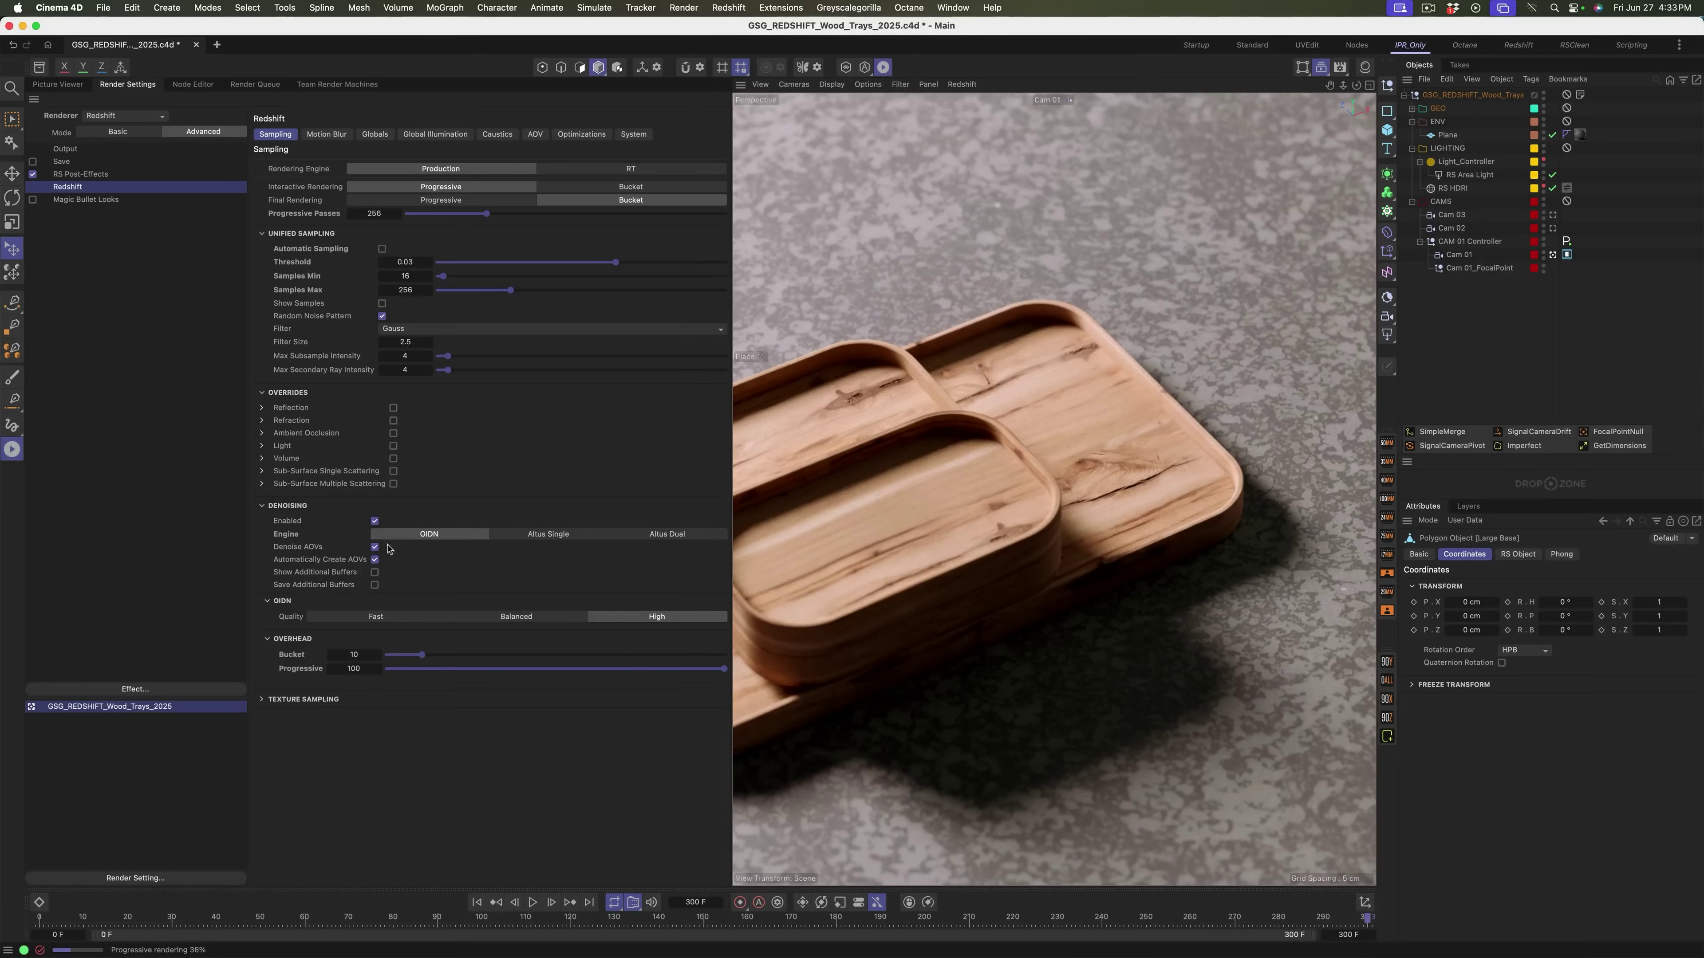
# Disable Redshift denoising and examine the tray corner and concrete up close from several angles
pyautogui.click(374, 522)
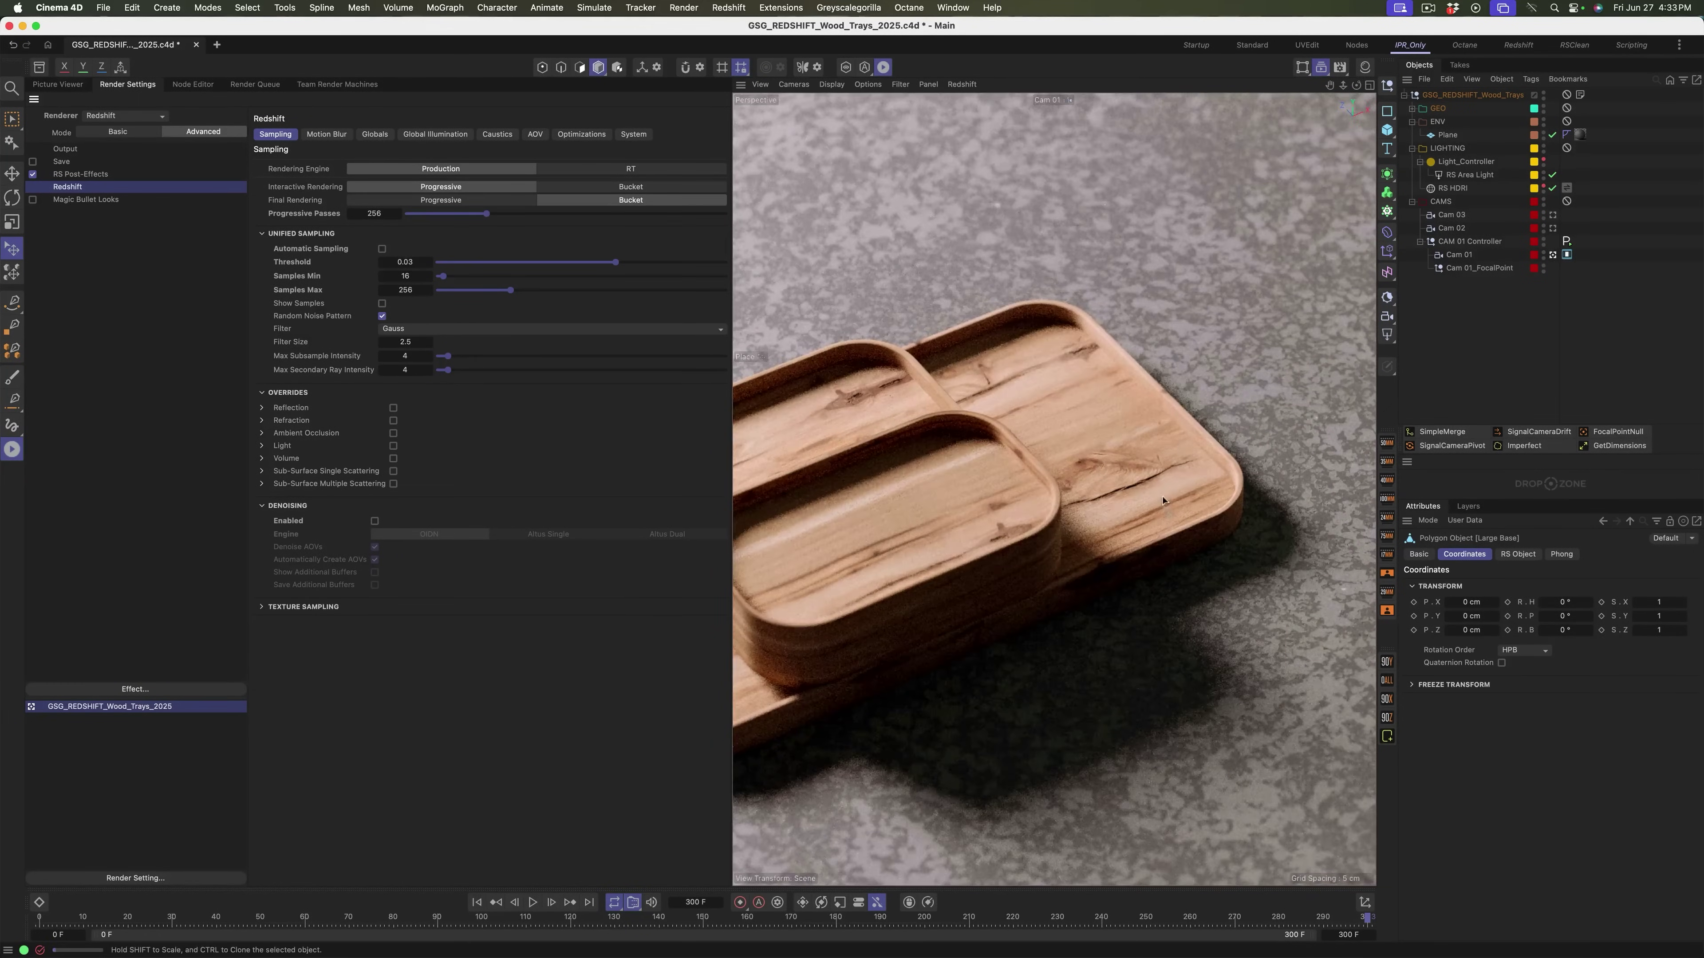
pyautogui.keyDown('alt'); pyautogui.moveTo(1092, 538); pyautogui.dragTo(1224, 542, button='right'); pyautogui.keyUp('alt')
pyautogui.keyDown('alt'); pyautogui.moveTo(1224, 543); pyautogui.dragTo(1079, 293, button='middle'); pyautogui.keyUp('alt')
pyautogui.moveTo(1080, 294)
pyautogui.keyDown('alt'); pyautogui.mouseDown()
pyautogui.moveTo(1073, 335)
pyautogui.moveTo(1036, 347)
pyautogui.moveTo(1063, 295)
pyautogui.mouseUp(); pyautogui.keyUp('alt')
pyautogui.keyDown('alt'); pyautogui.moveTo(1062, 295); pyautogui.dragTo(1017, 381, button='right'); pyautogui.keyUp('alt')
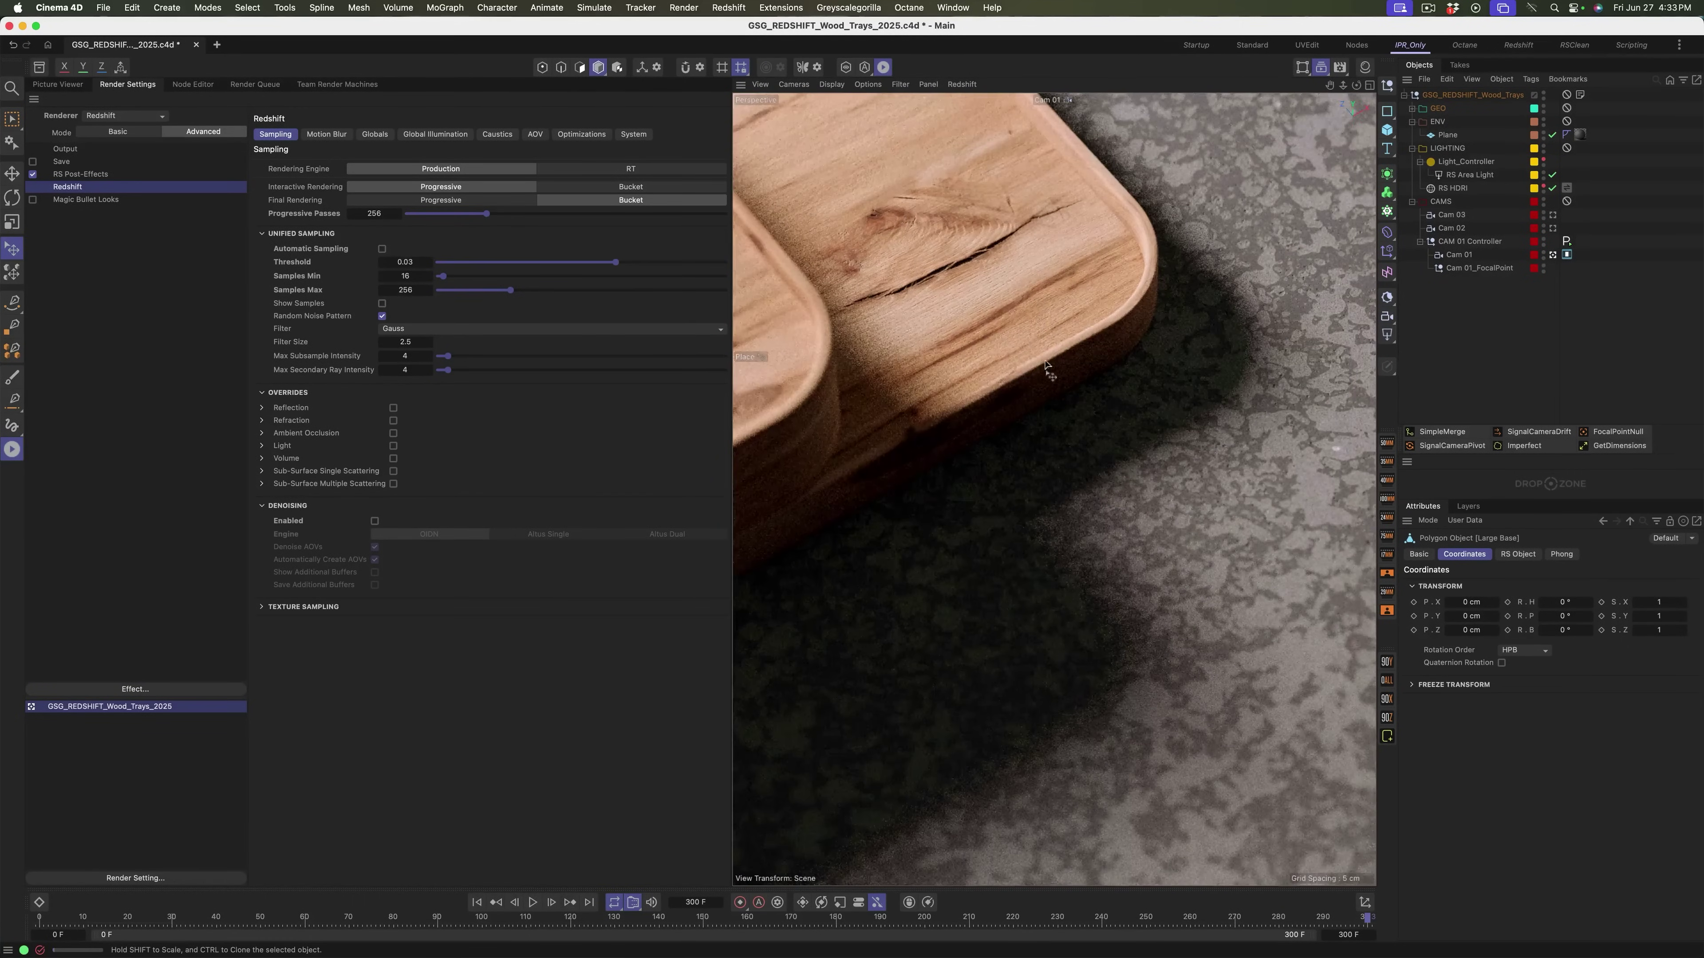
pyautogui.keyDown('alt'); pyautogui.moveTo(1019, 337); pyautogui.dragTo(1203, 260); pyautogui.keyUp('alt')
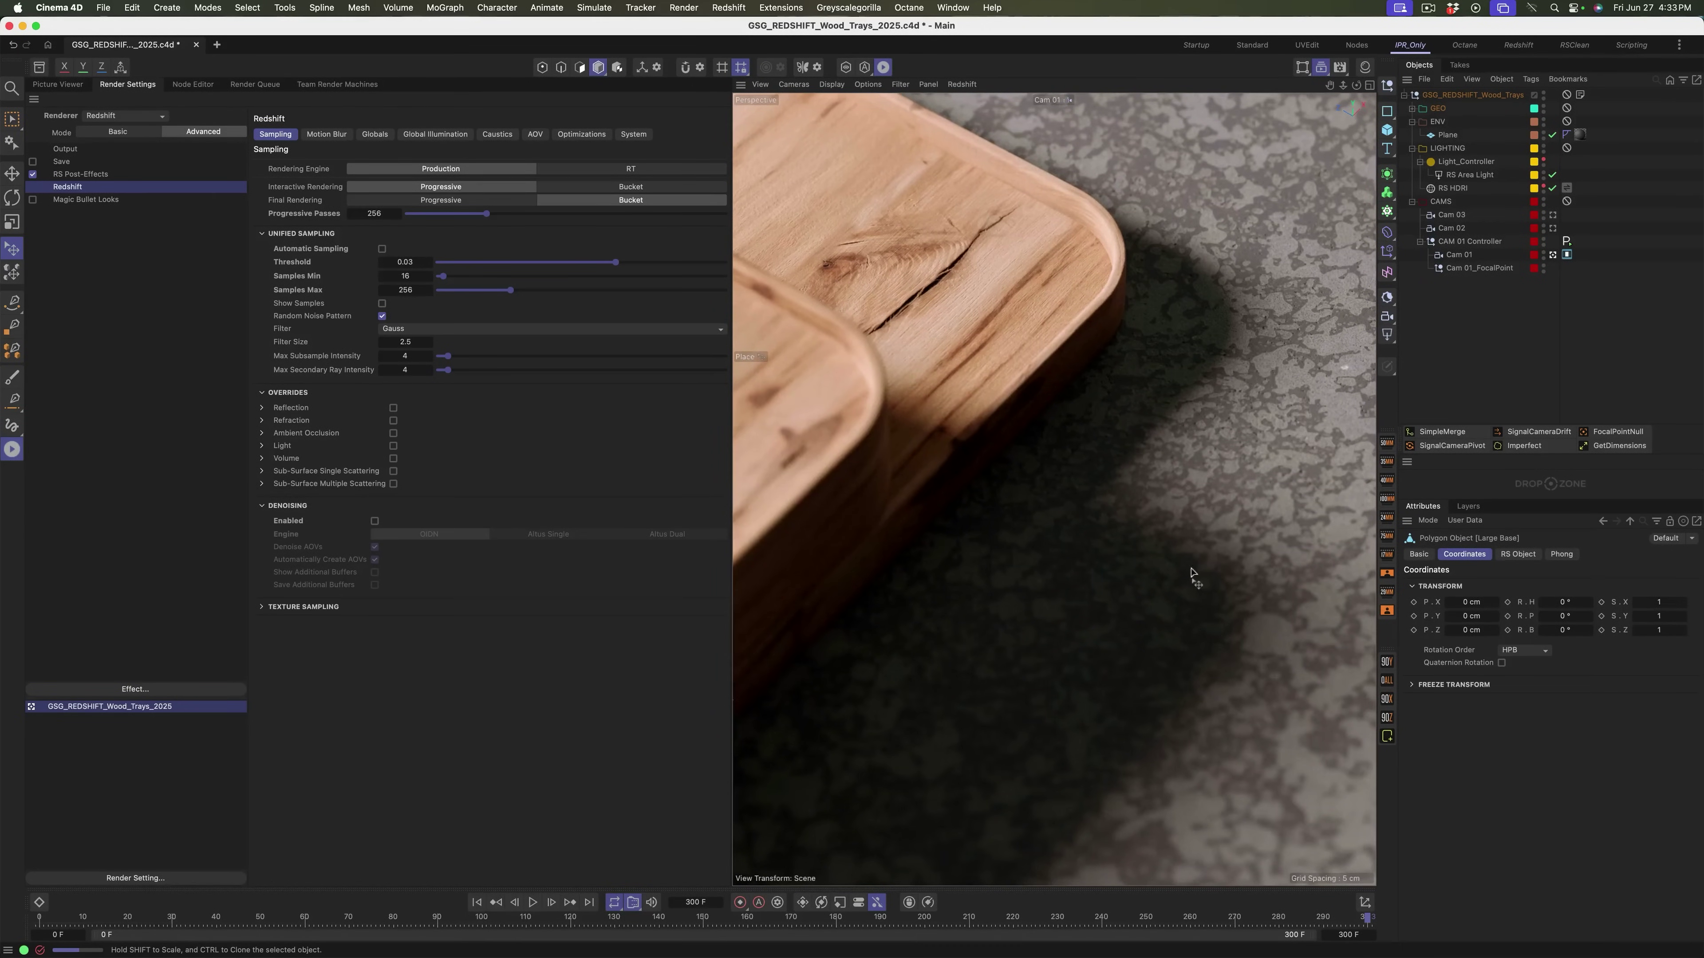
pyautogui.keyDown('alt'); pyautogui.moveTo(1003, 293); pyautogui.dragTo(379, 425); pyautogui.keyUp('alt')
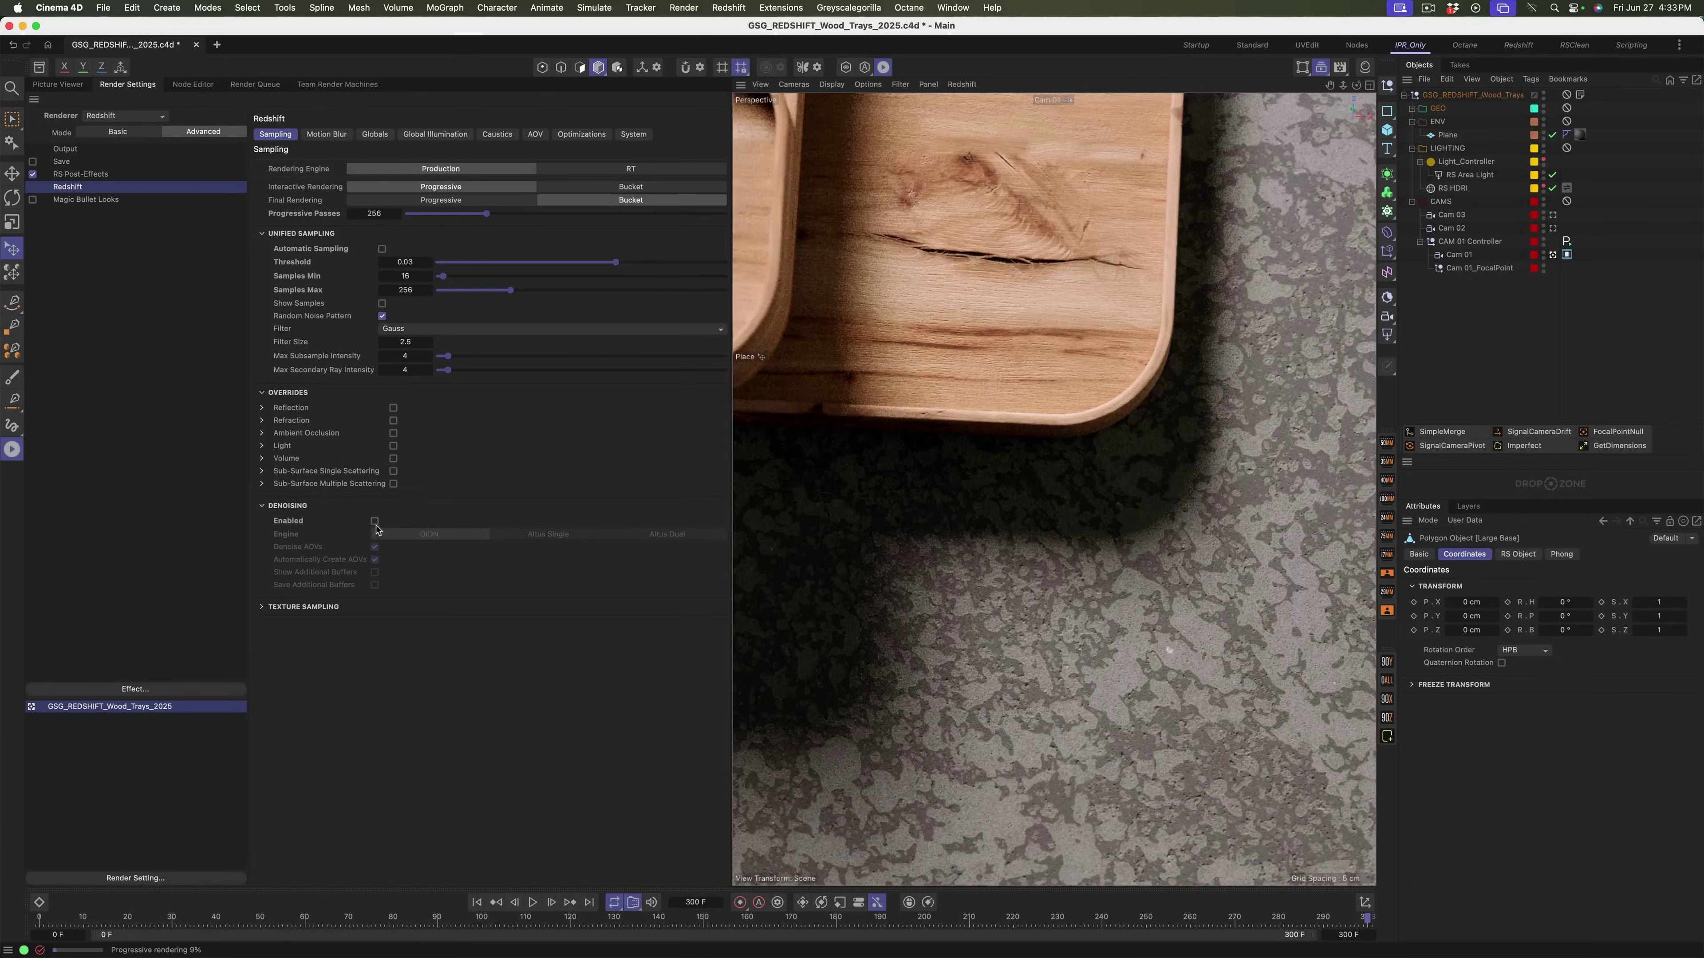
# Enable Redshift denoising with the OIDN engine and check the tray corner close up
pyautogui.click(375, 521)
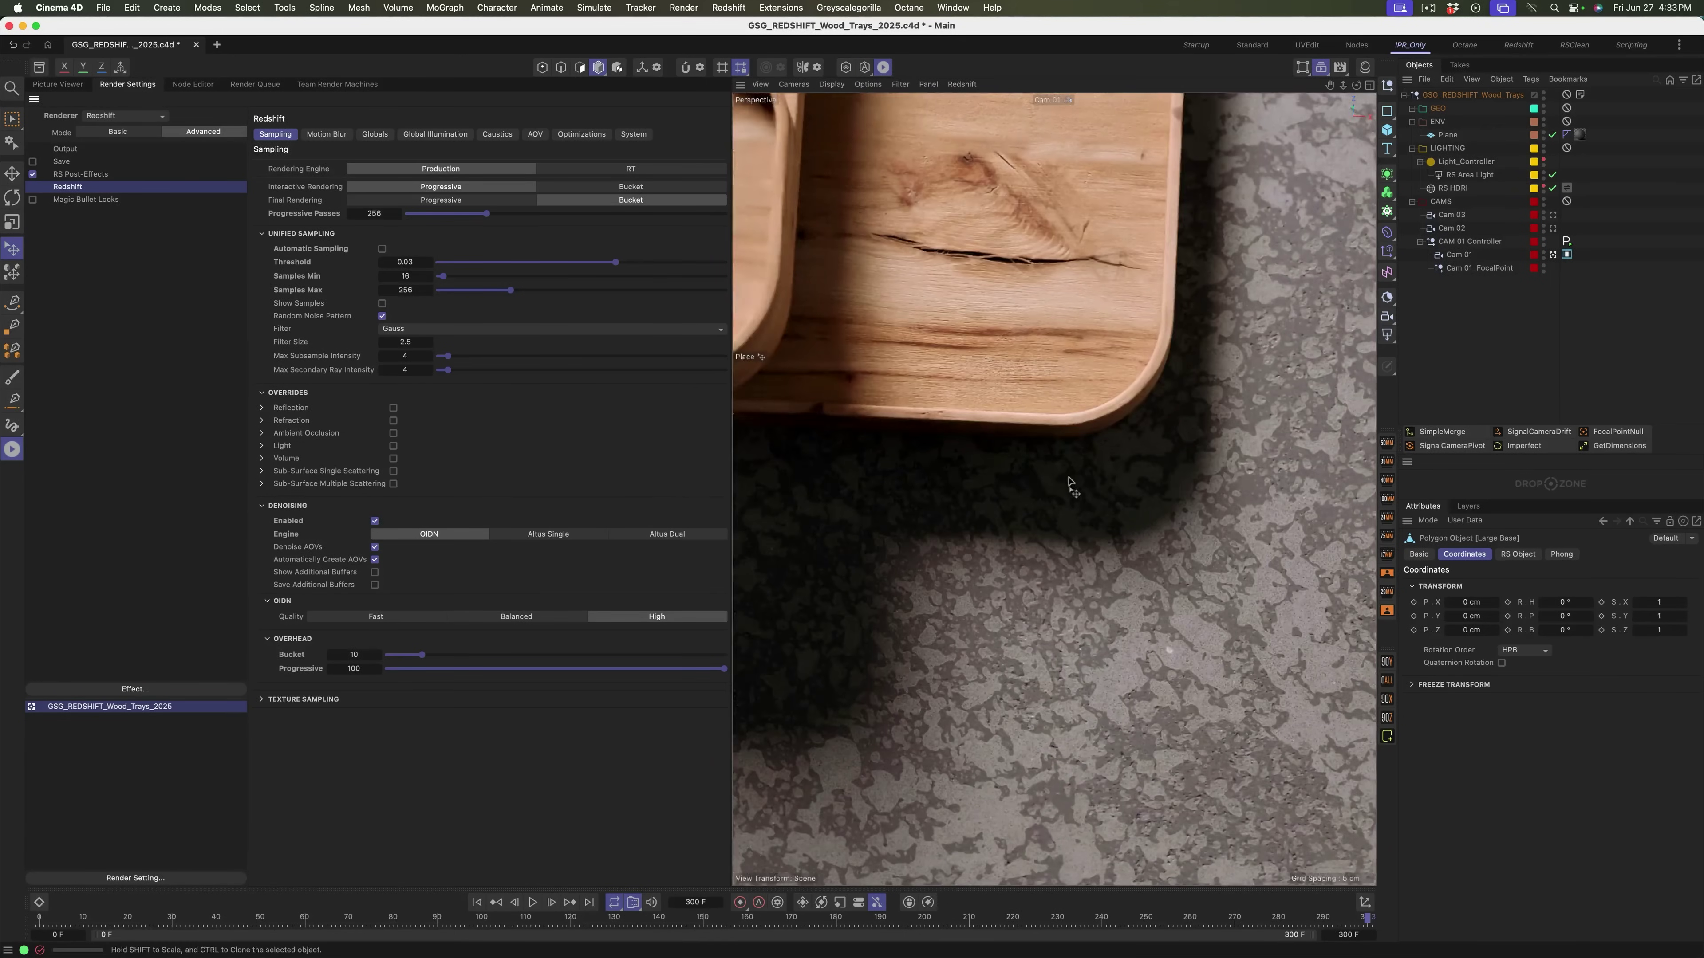
pyautogui.keyDown('alt'); pyautogui.moveTo(1044, 422); pyautogui.dragTo(1085, 496); pyautogui.keyUp('alt')
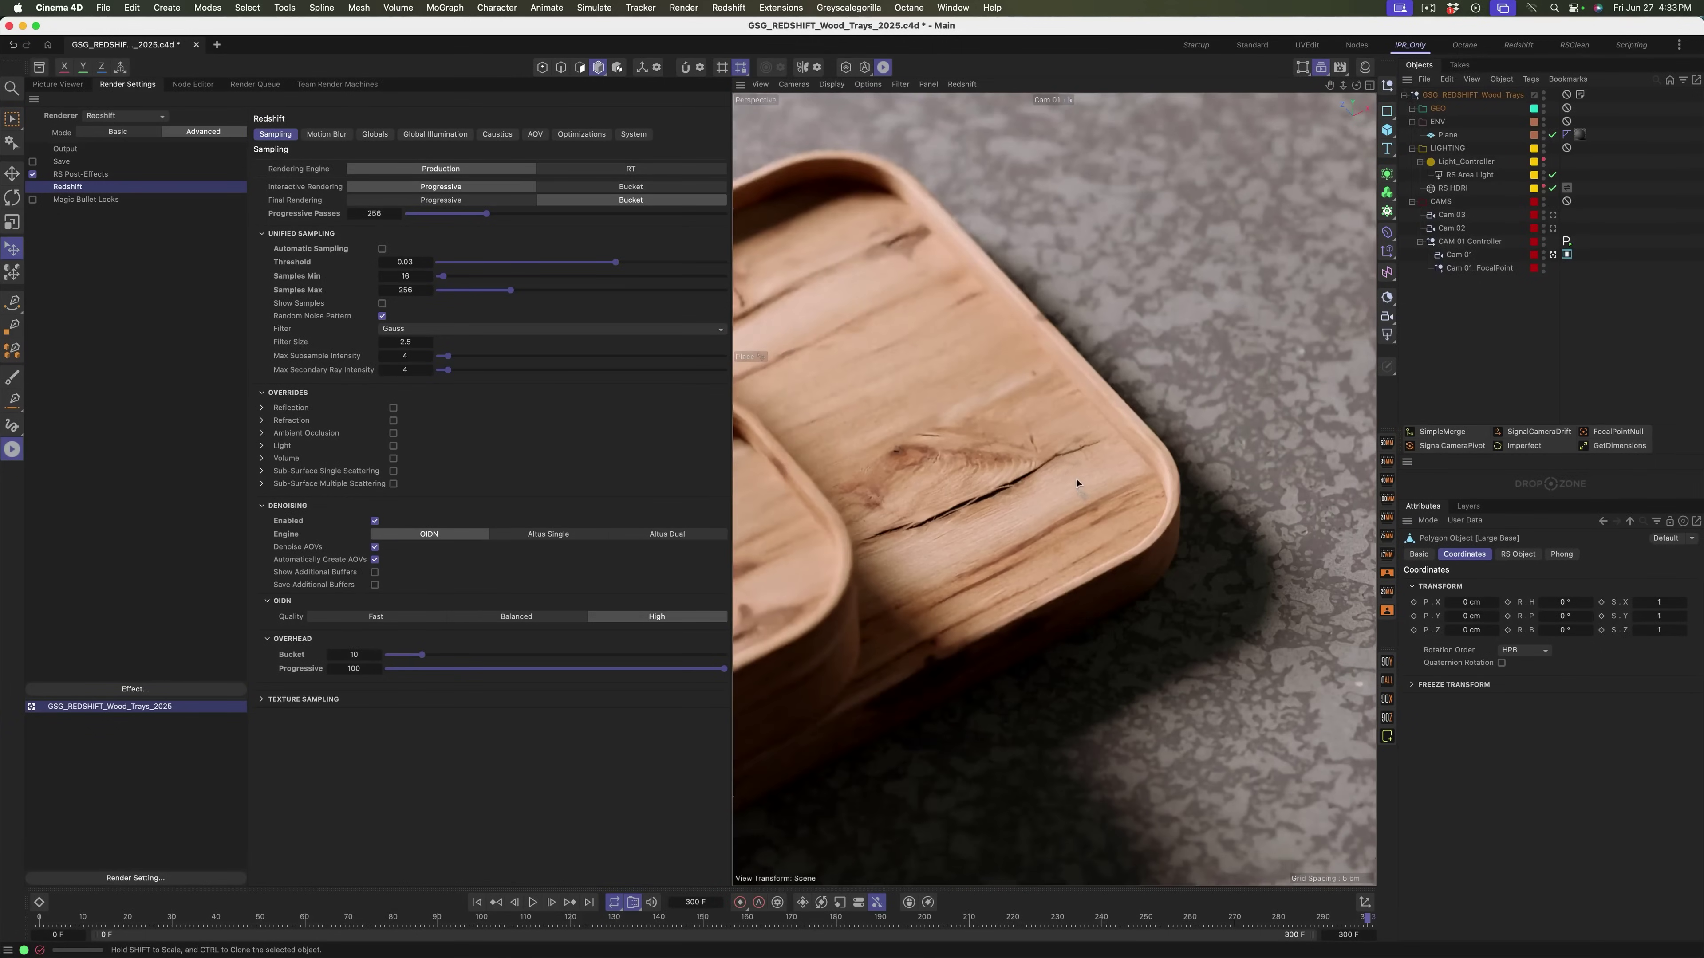
pyautogui.keyDown('alt'); pyautogui.moveTo(1059, 524); pyautogui.dragTo(1149, 462, button='right'); pyautogui.keyUp('alt')
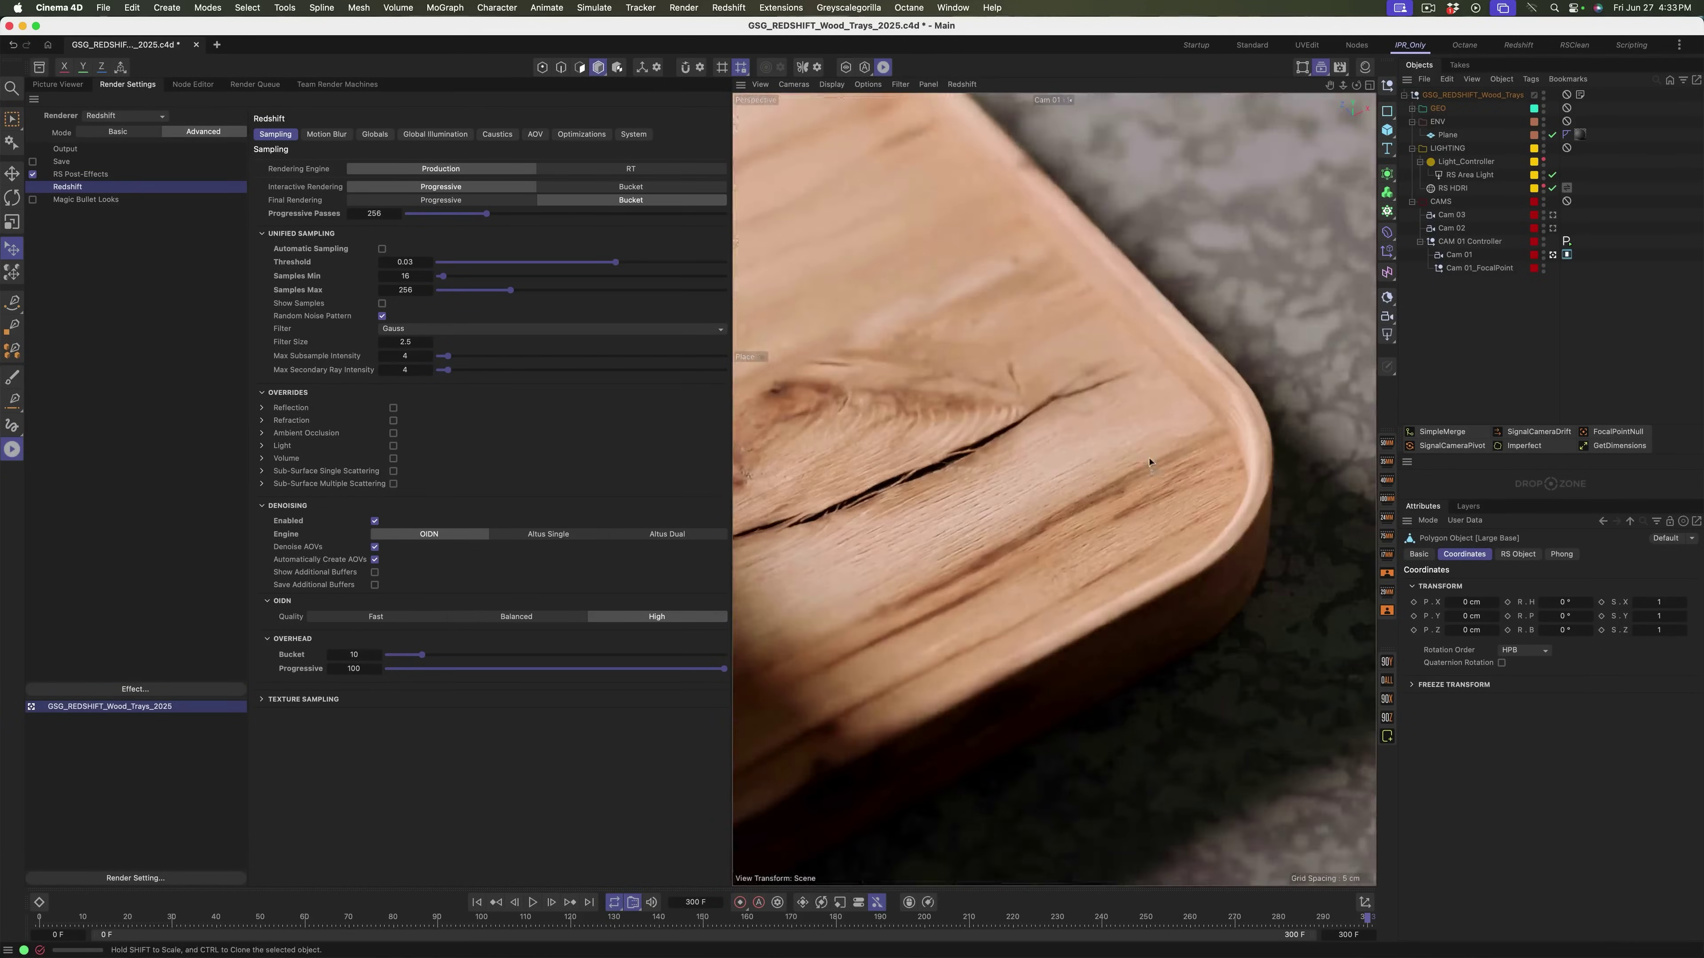
pyautogui.keyDown('alt'); pyautogui.moveTo(1127, 492); pyautogui.dragTo(917, 626); pyautogui.keyUp('alt')
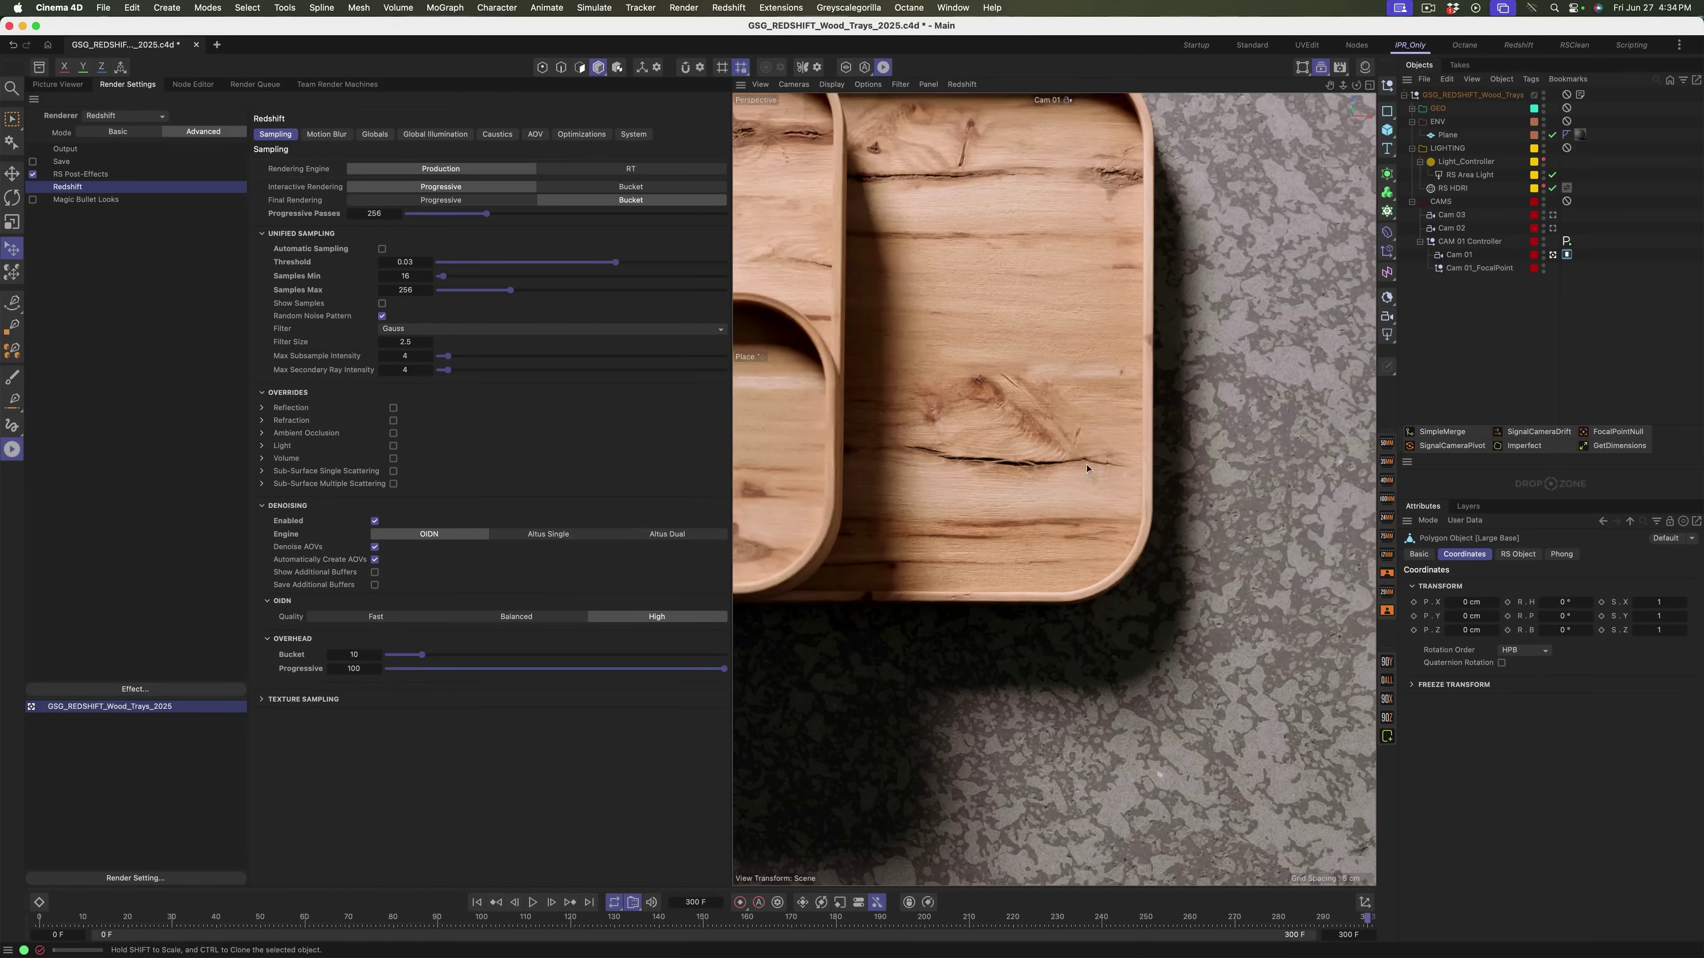
# Examine the denoised trays from directly above, at an angle and close to the corner
pyautogui.keyDown('alt'); pyautogui.moveTo(1086, 463); pyautogui.dragTo(1022, 484, button='right'); pyautogui.keyUp('alt')
pyautogui.keyDown('alt'); pyautogui.moveTo(1021, 485); pyautogui.dragTo(1022, 517, button='middle'); pyautogui.keyUp('alt')
pyautogui.keyDown('alt'); pyautogui.moveTo(1021, 517); pyautogui.dragTo(1026, 524); pyautogui.keyUp('alt')
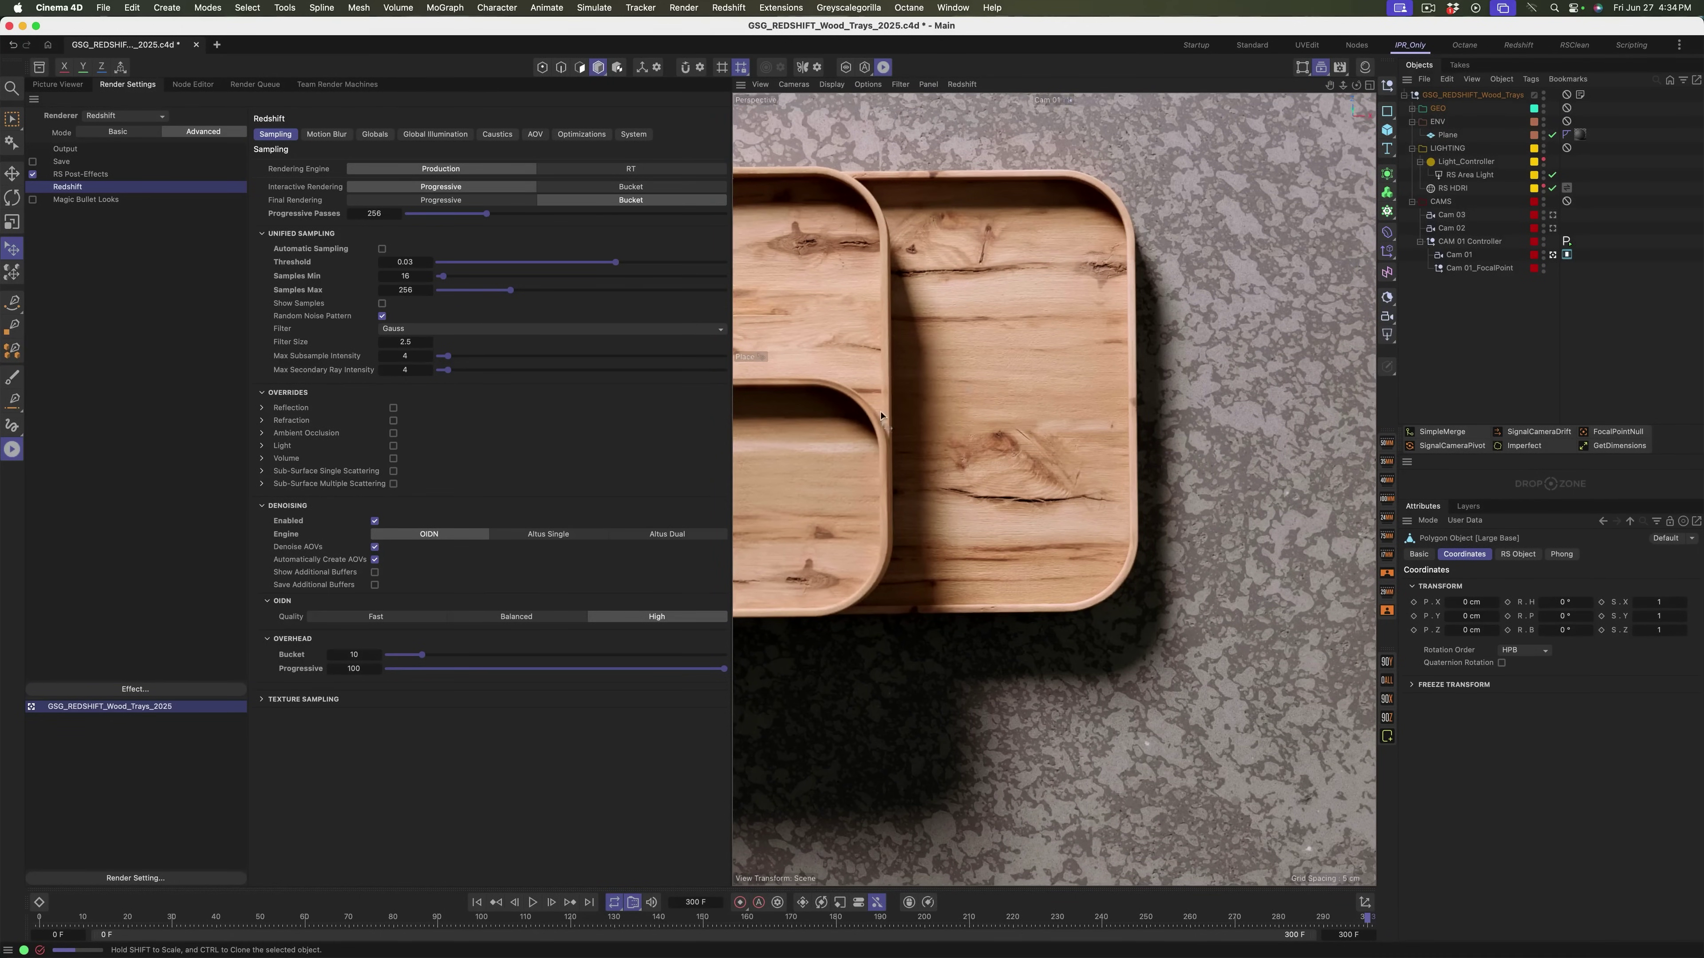
pyautogui.keyDown('alt'); pyautogui.moveTo(1021, 468); pyautogui.dragTo(1033, 521); pyautogui.keyUp('alt')
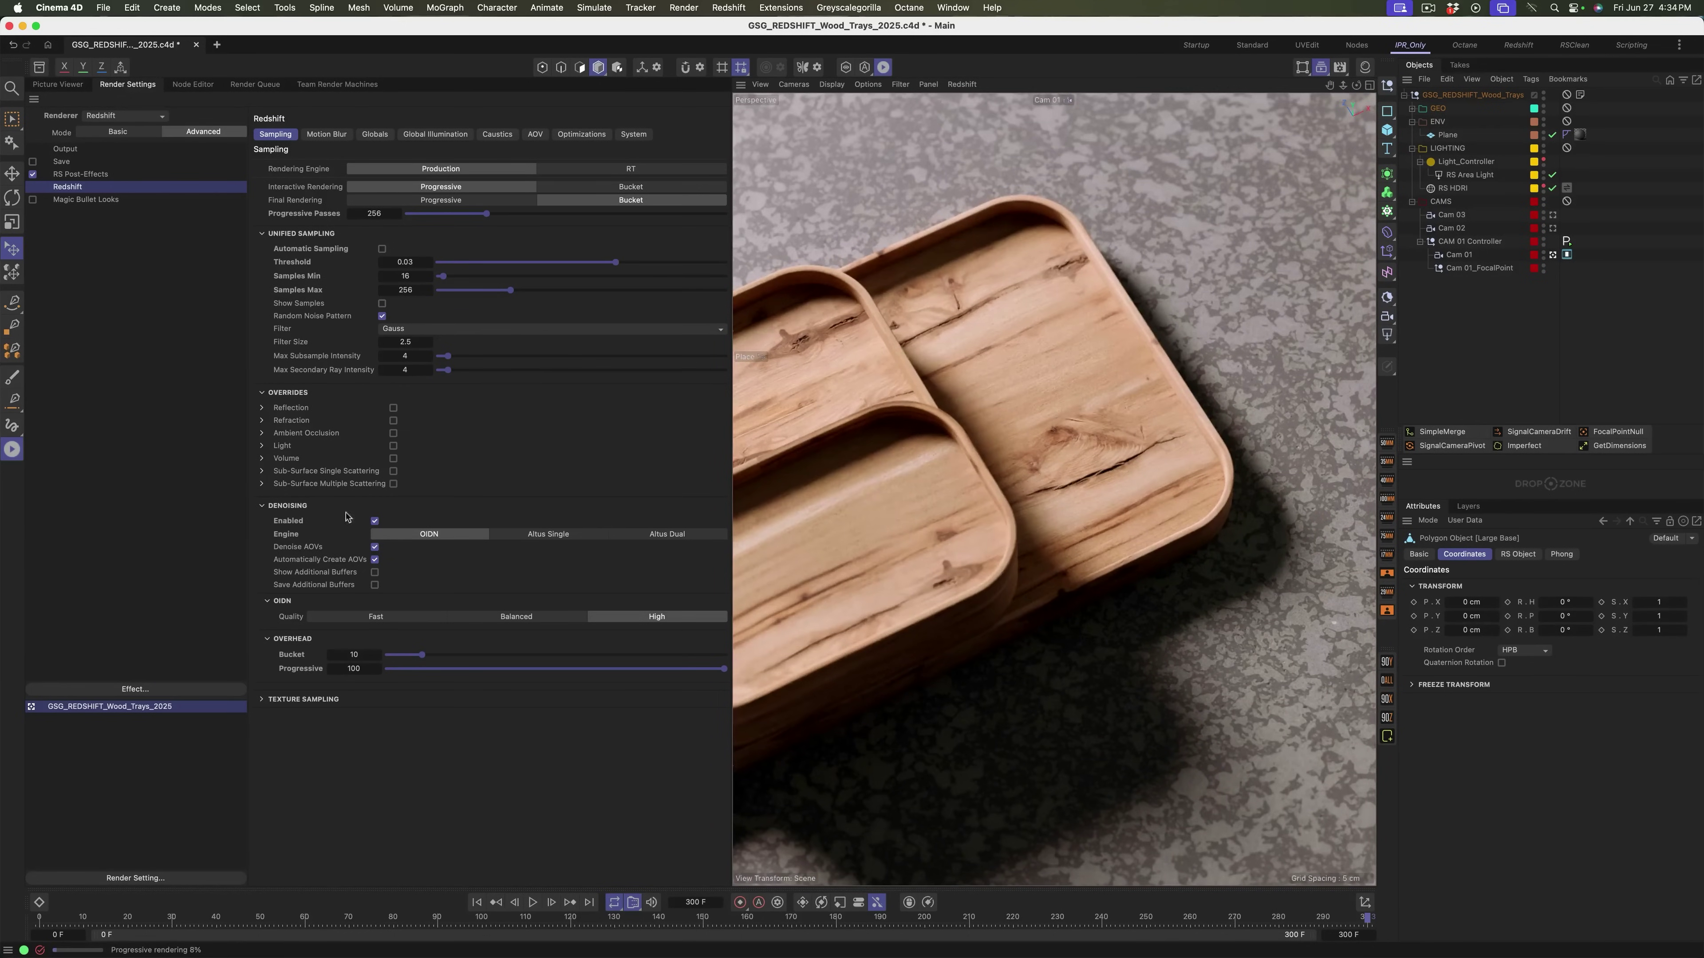
pyautogui.keyDown('alt'); pyautogui.moveTo(986, 543); pyautogui.dragTo(992, 513); pyautogui.keyUp('alt')
pyautogui.keyDown('alt'); pyautogui.moveTo(993, 513); pyautogui.dragTo(1095, 511, button='right'); pyautogui.keyUp('alt')
pyautogui.keyDown('alt'); pyautogui.moveTo(1095, 511); pyautogui.dragTo(1014, 478, button='middle'); pyautogui.keyUp('alt')
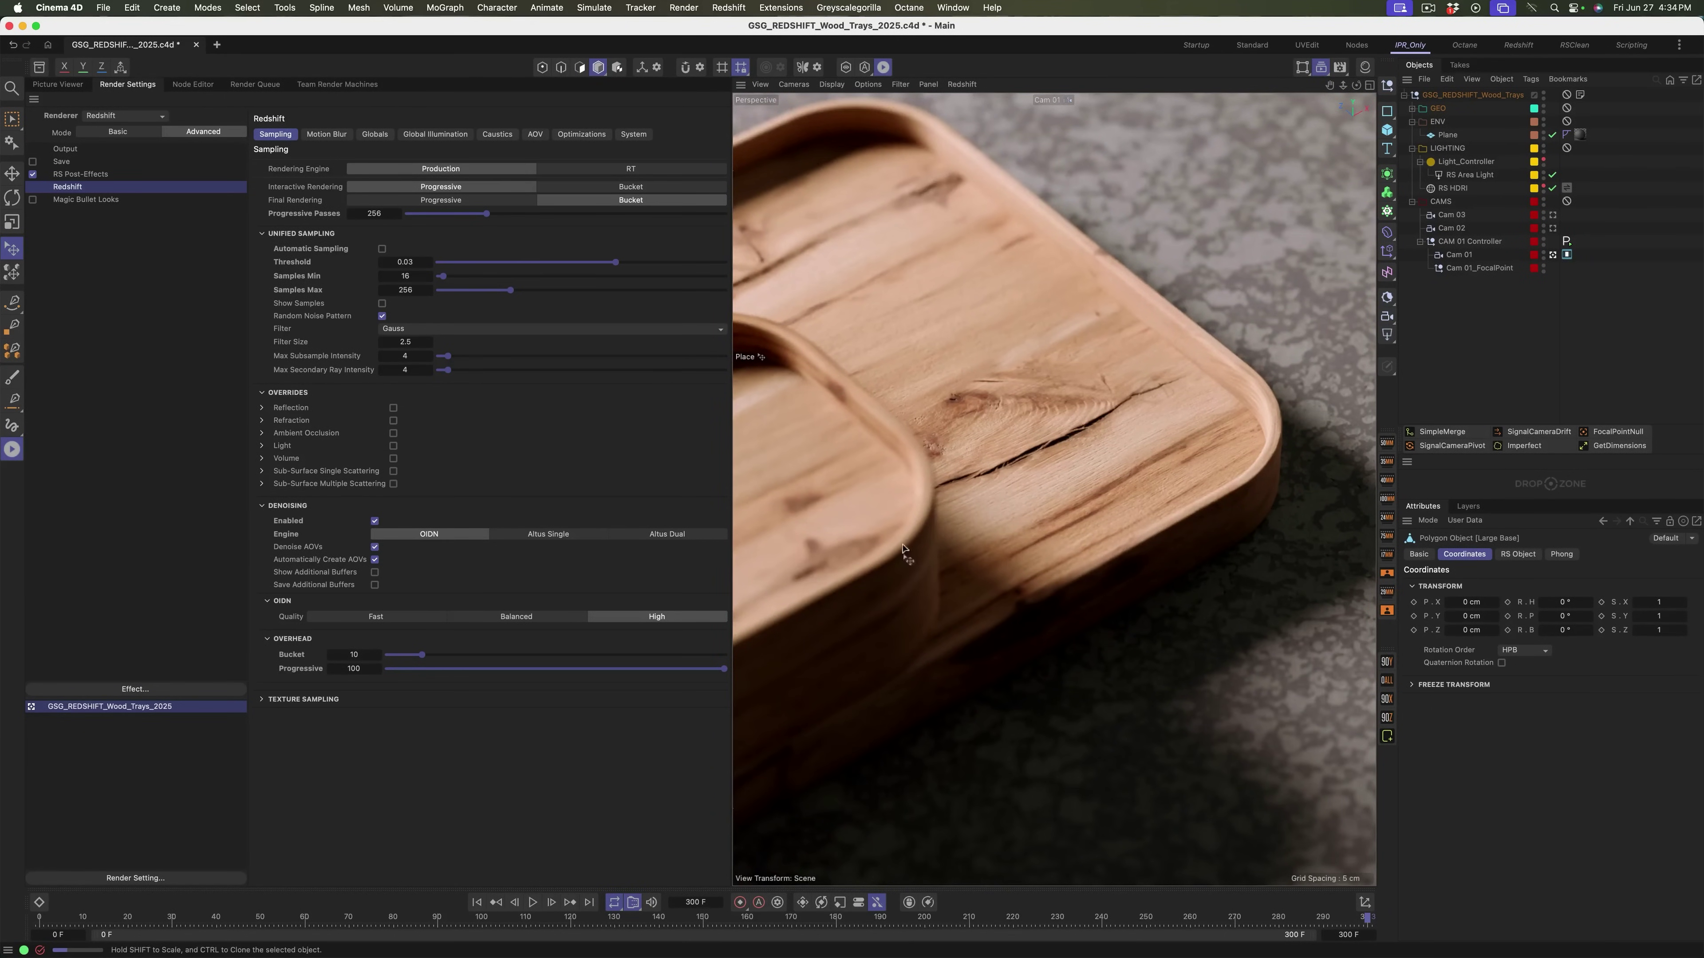
pyautogui.moveTo(1078, 492)
pyautogui.keyDown('alt'); pyautogui.mouseDown()
pyautogui.moveTo(942, 539)
pyautogui.moveTo(891, 527)
pyautogui.moveTo(880, 492)
pyautogui.mouseUp(); pyautogui.keyUp('alt')
pyautogui.keyDown('alt'); pyautogui.moveTo(1070, 472); pyautogui.dragTo(1067, 427); pyautogui.keyUp('alt')
# Move repeatedly around the trays to examine how quickly the denoised viewport render refreshes after each change of view
pyautogui.scroll(-5, 1065, 425)
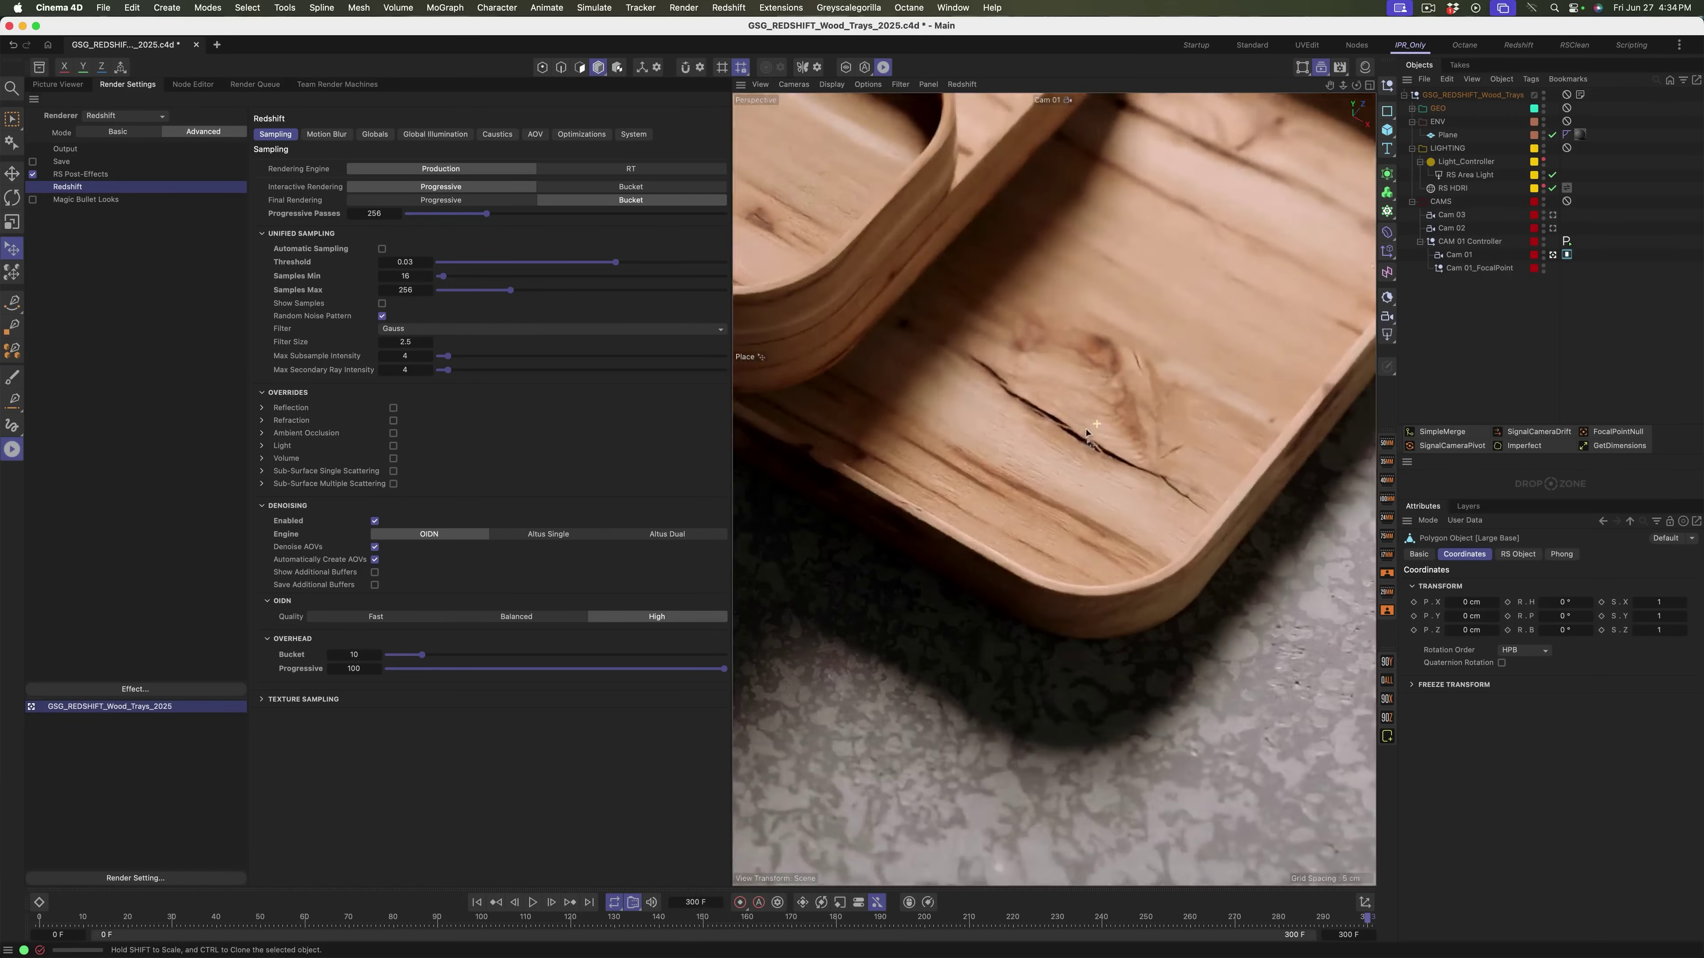
pyautogui.scroll(5, 1054, 489)
pyautogui.scroll(-5, 1053, 490)
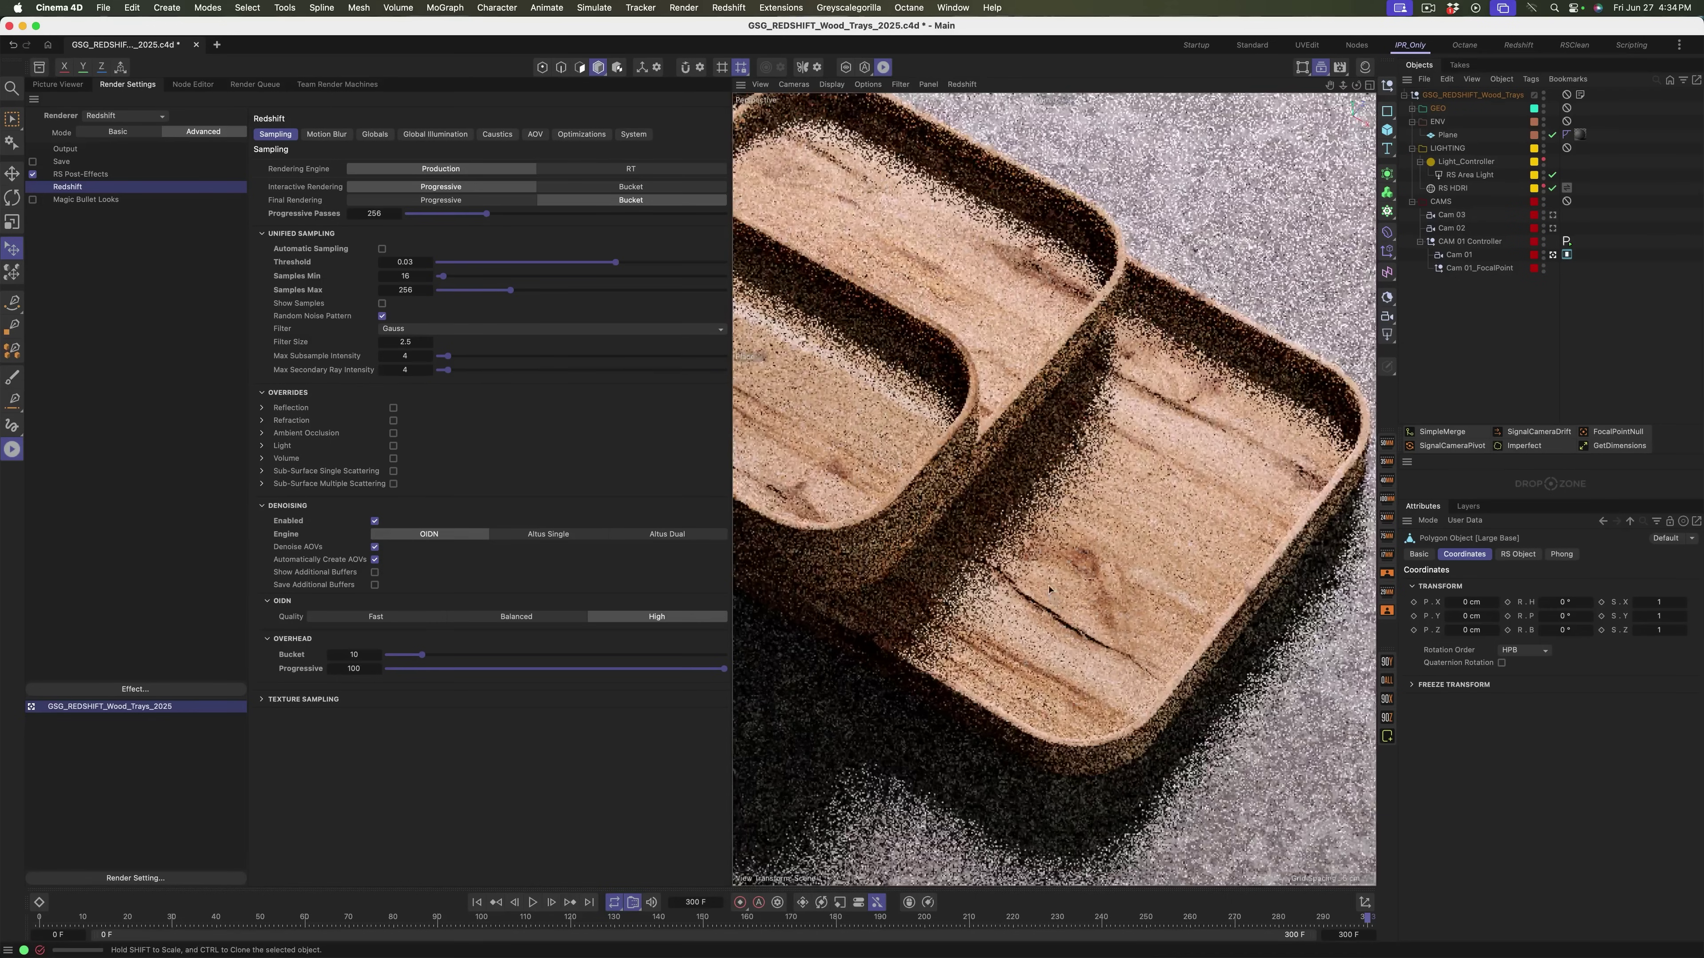
pyautogui.scroll(5, 1060, 451)
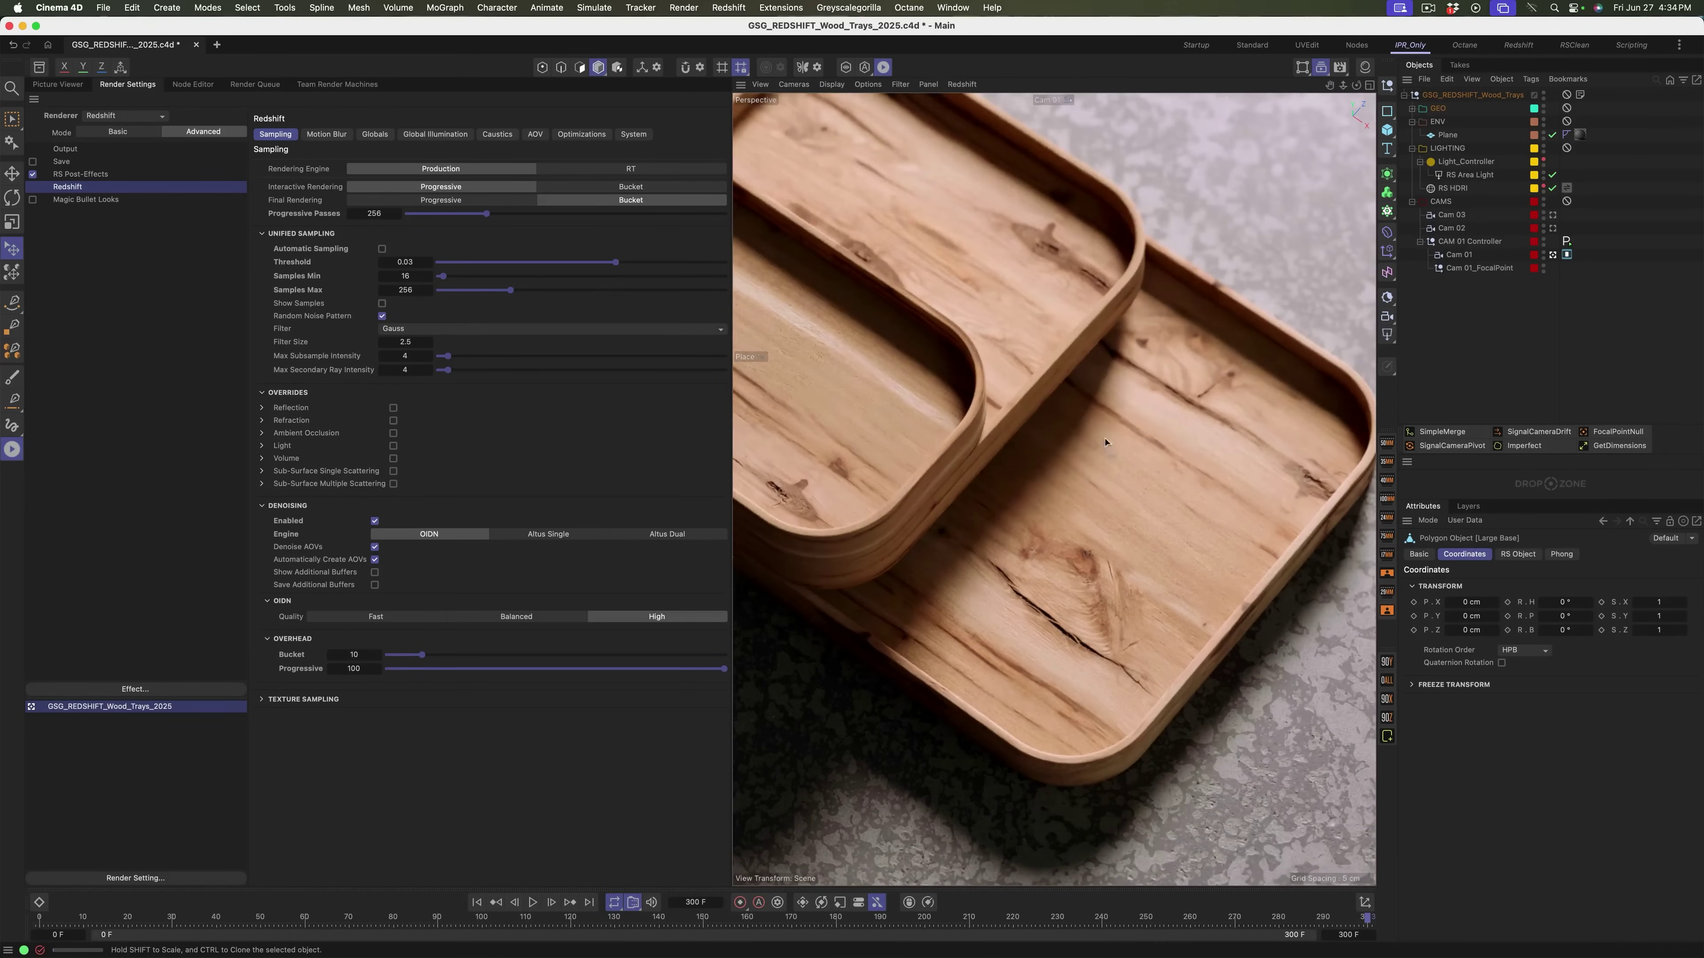
pyautogui.scroll(-5, 1039, 601)
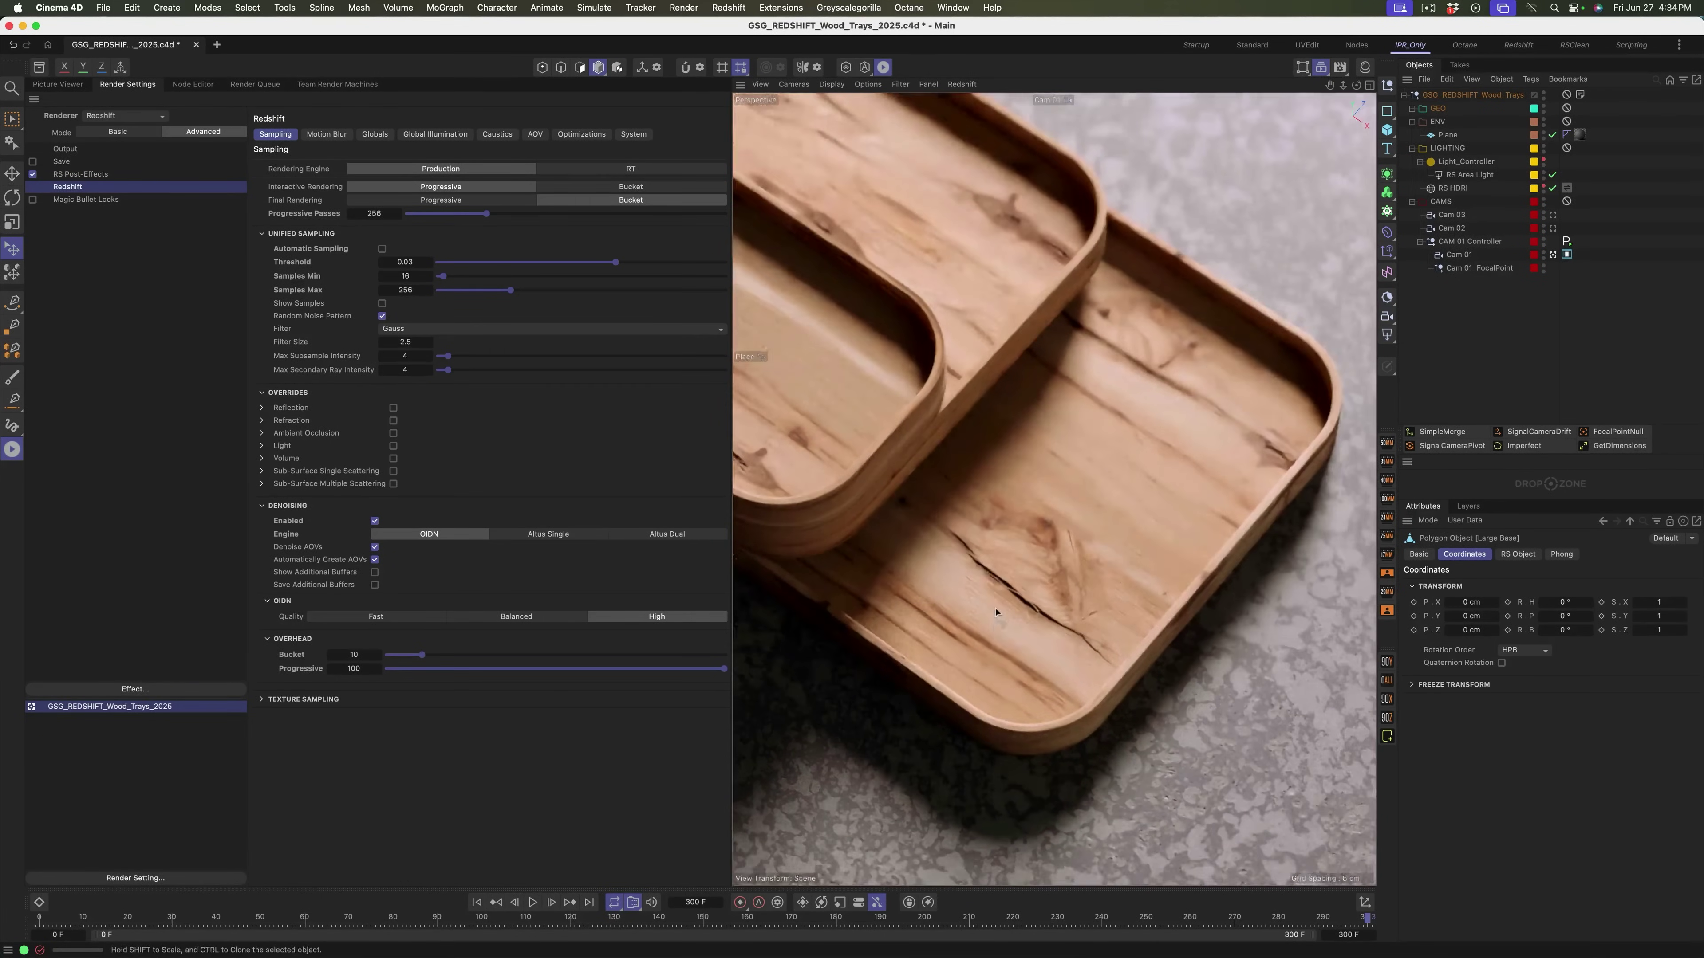
pyautogui.scroll(5, 1142, 671)
pyautogui.scroll(-5, 1142, 672)
pyautogui.scroll(5, 1107, 637)
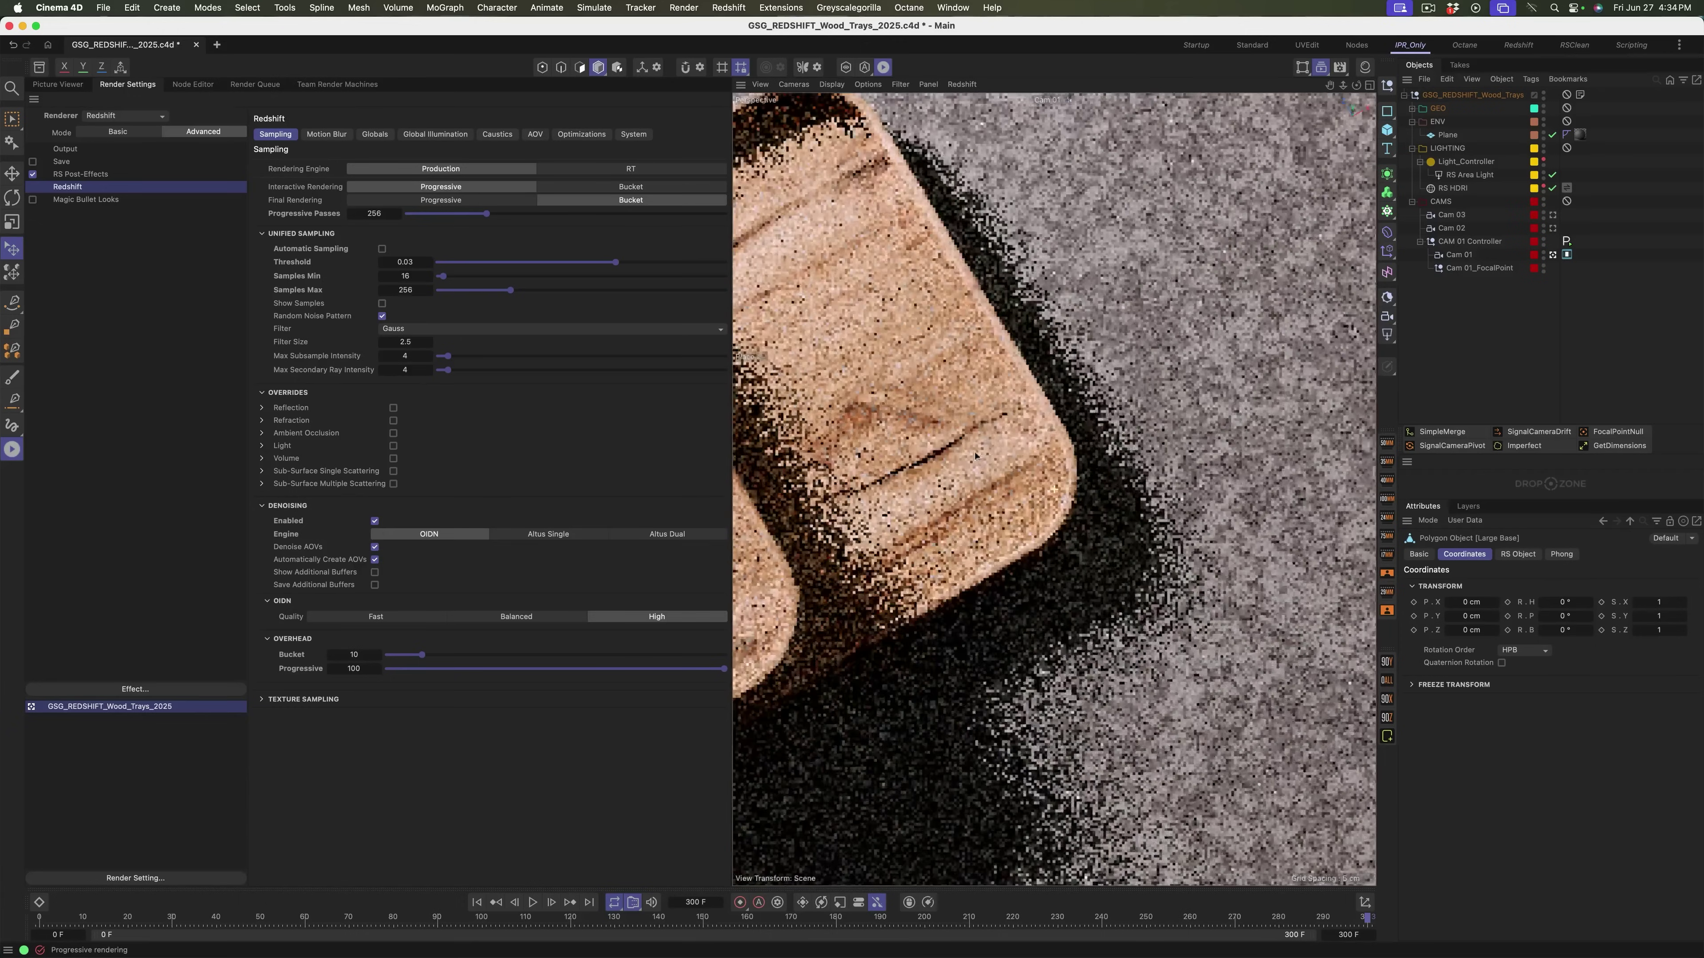
pyautogui.scroll(-5, 1073, 604)
pyautogui.scroll(5, 1037, 571)
pyautogui.scroll(-5, 1036, 571)
pyautogui.scroll(5, 1033, 519)
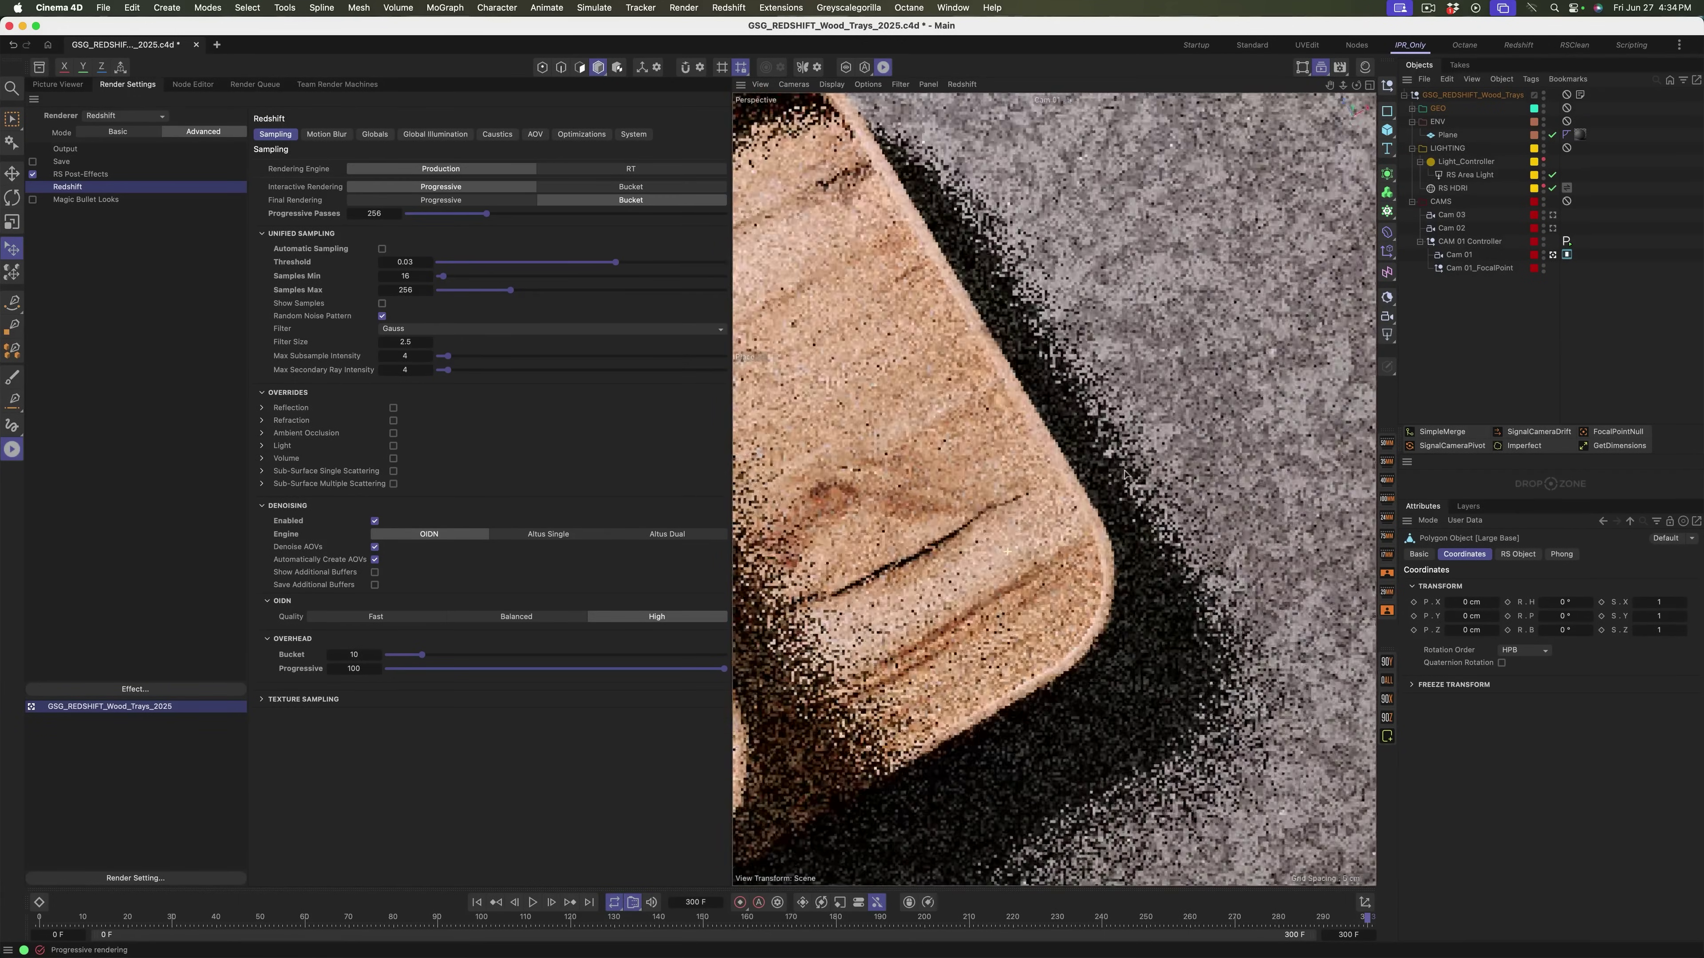